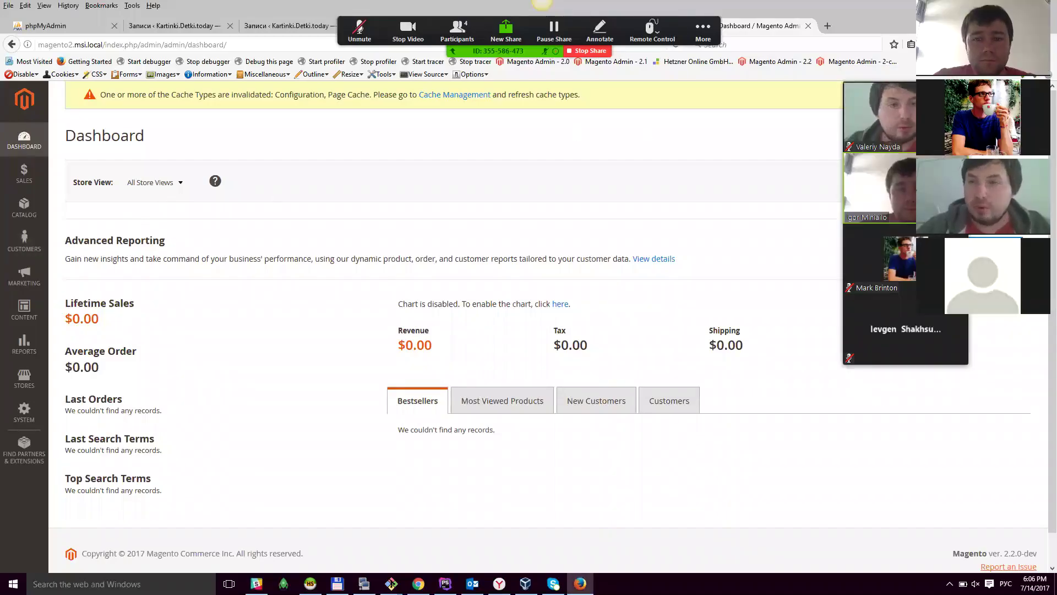
Step: Go to Stores > Manage Sources to show the inventory sources list
scroll(387, 283, down, 1)
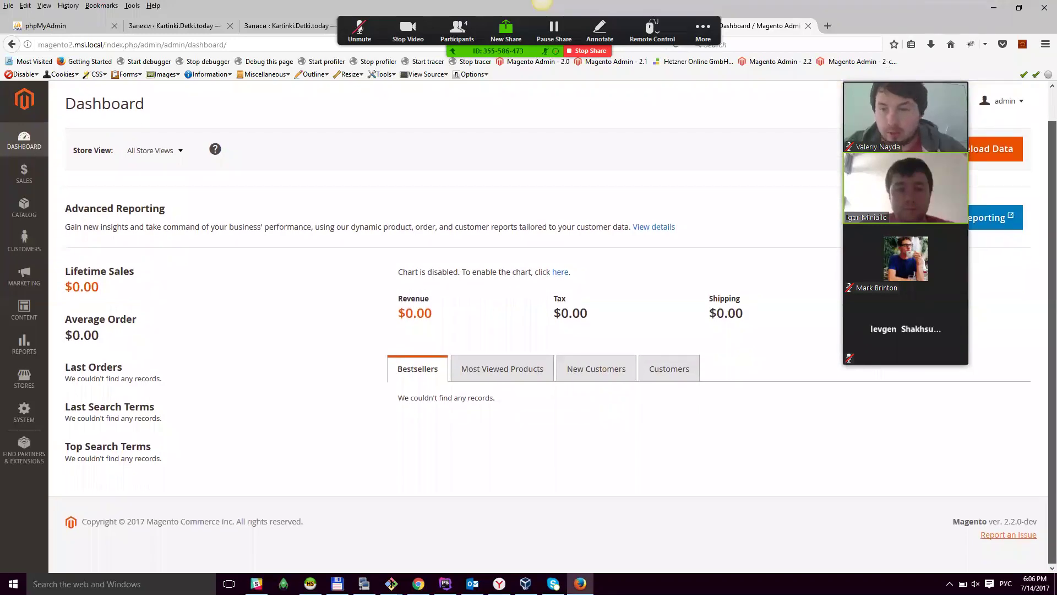
scroll(54, 374, up, 1)
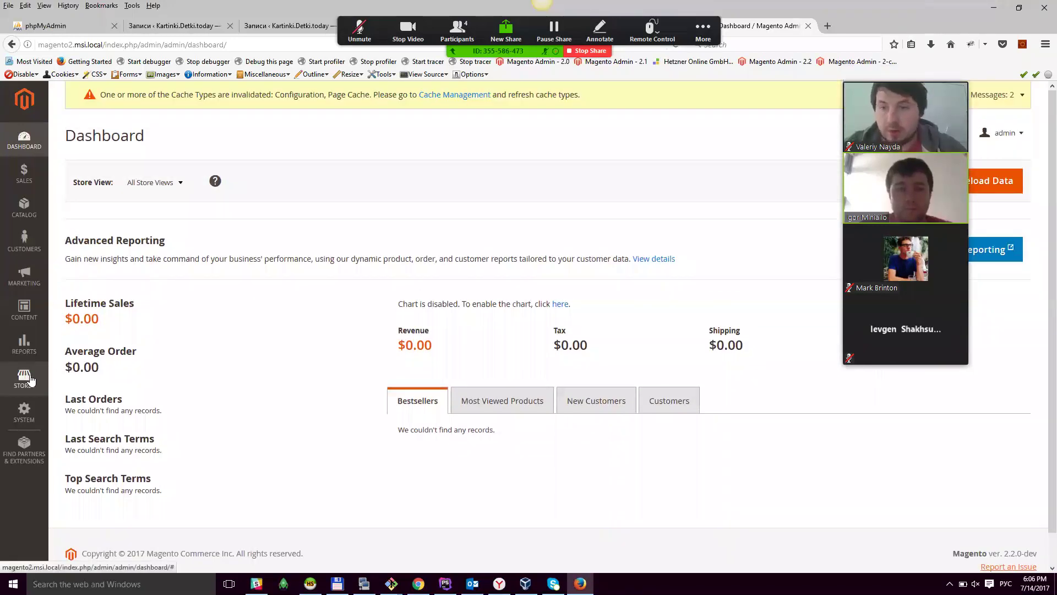
click(53, 369)
click(102, 271)
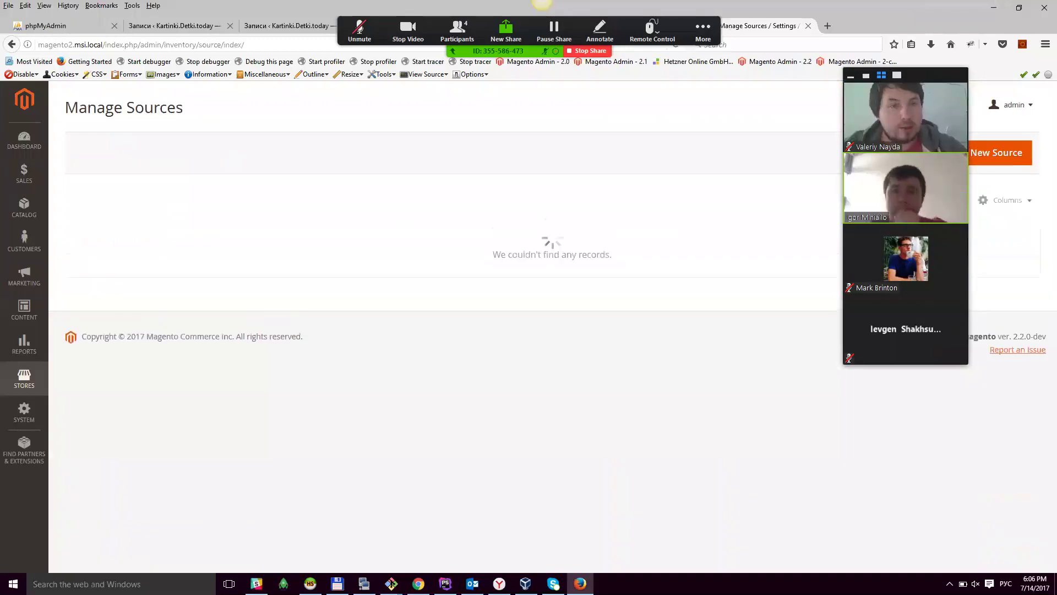
drag(935, 75, 703, 232)
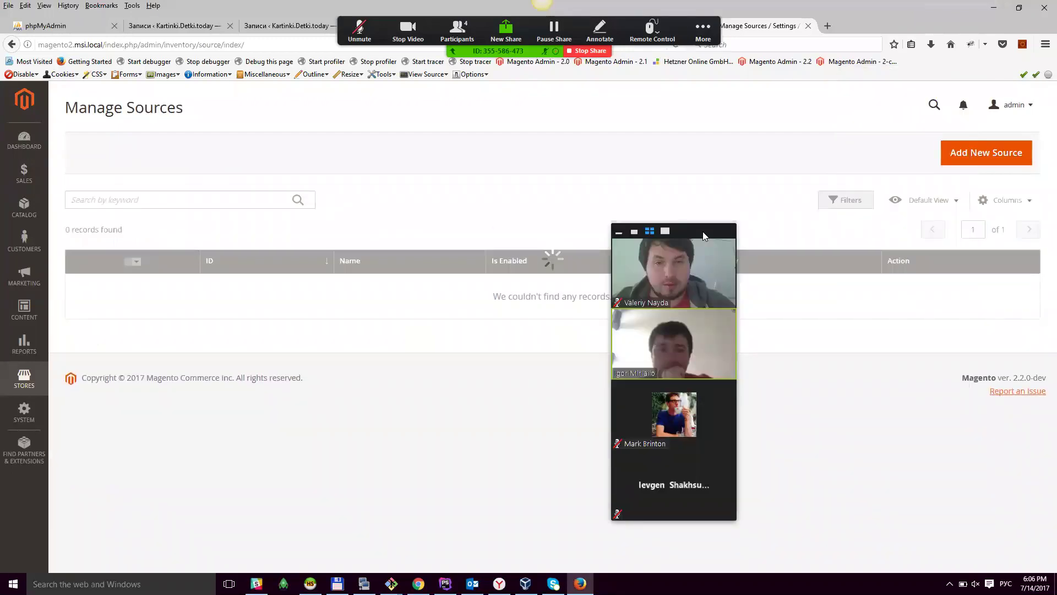
drag(703, 231, 783, 278)
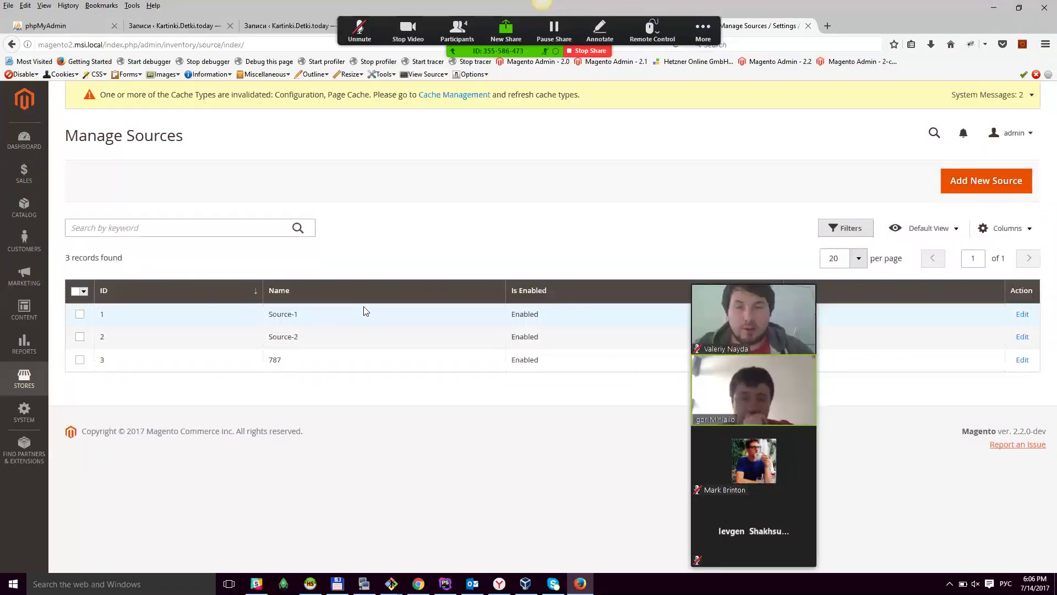
Step: Search the sources grid for source-1, then start a new source
click(134, 228)
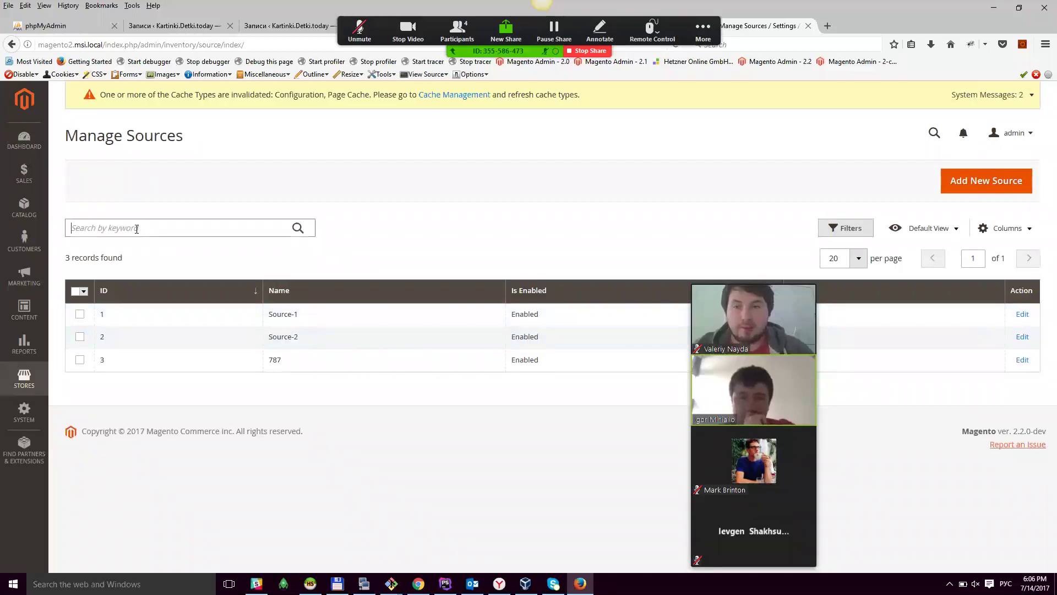
text(ыщгксу)
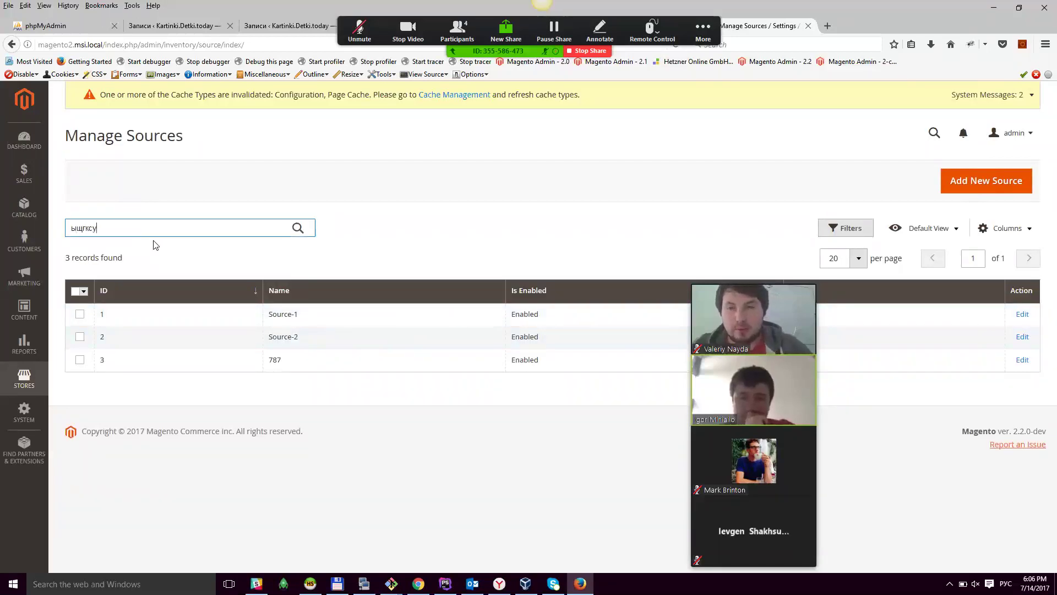
key(BackSpace)
key(BackSpace)
key(alt+shift)
text(source)
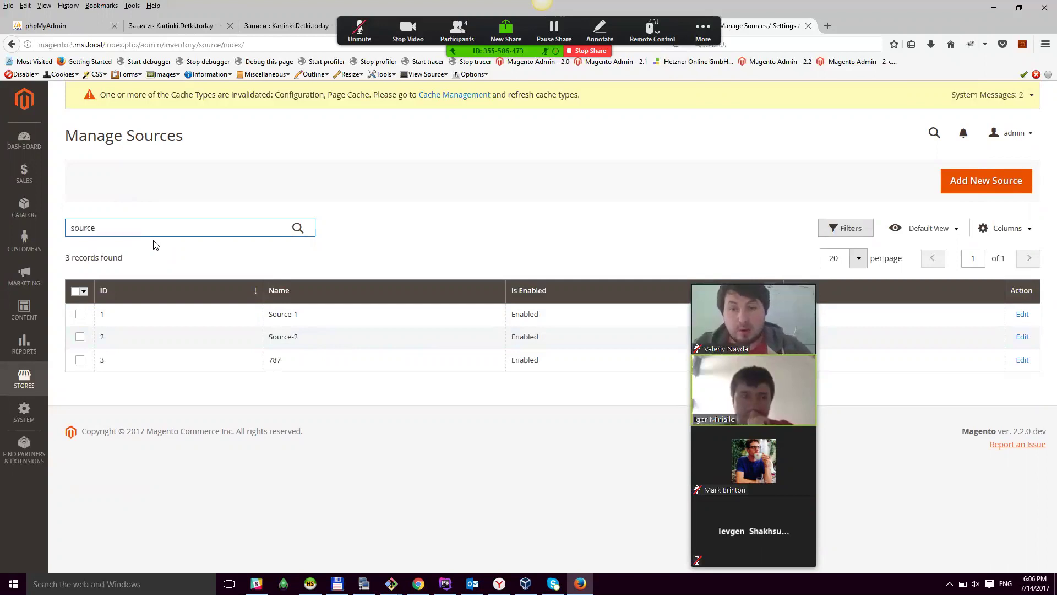
key(Return)
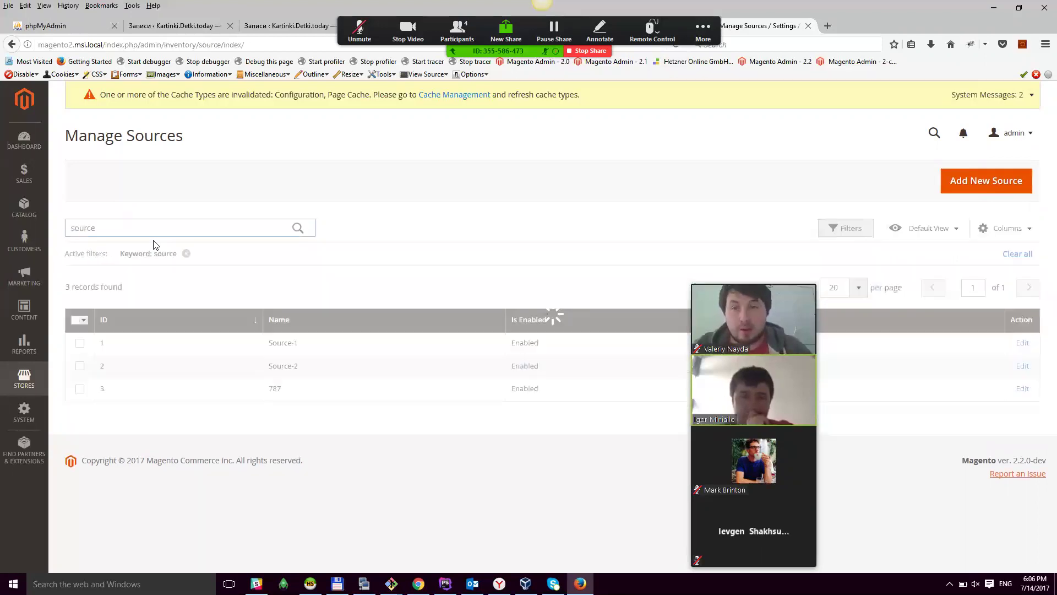
text(-1)
key(Return)
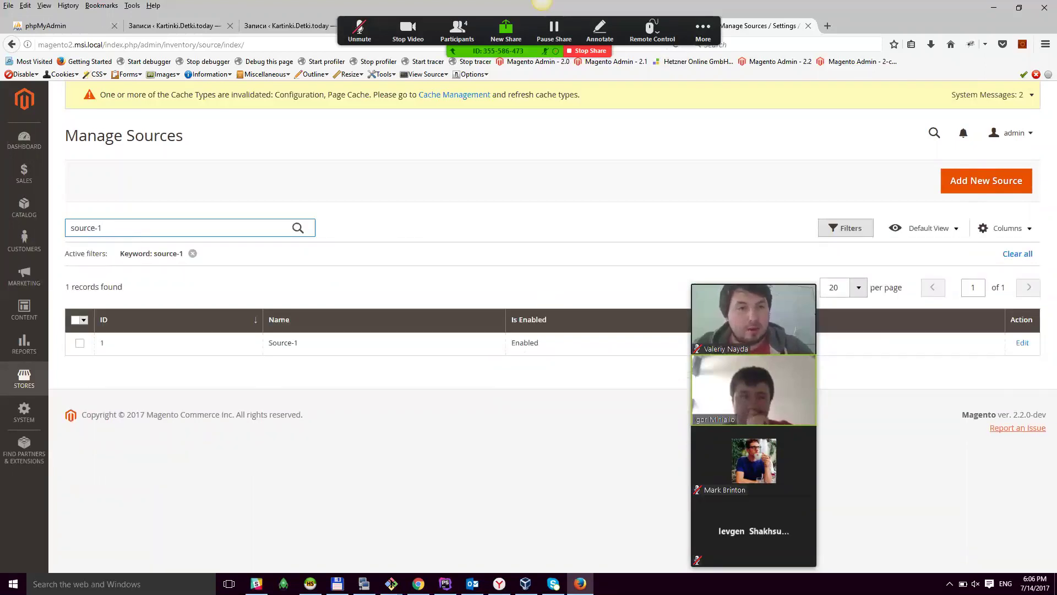
click(985, 180)
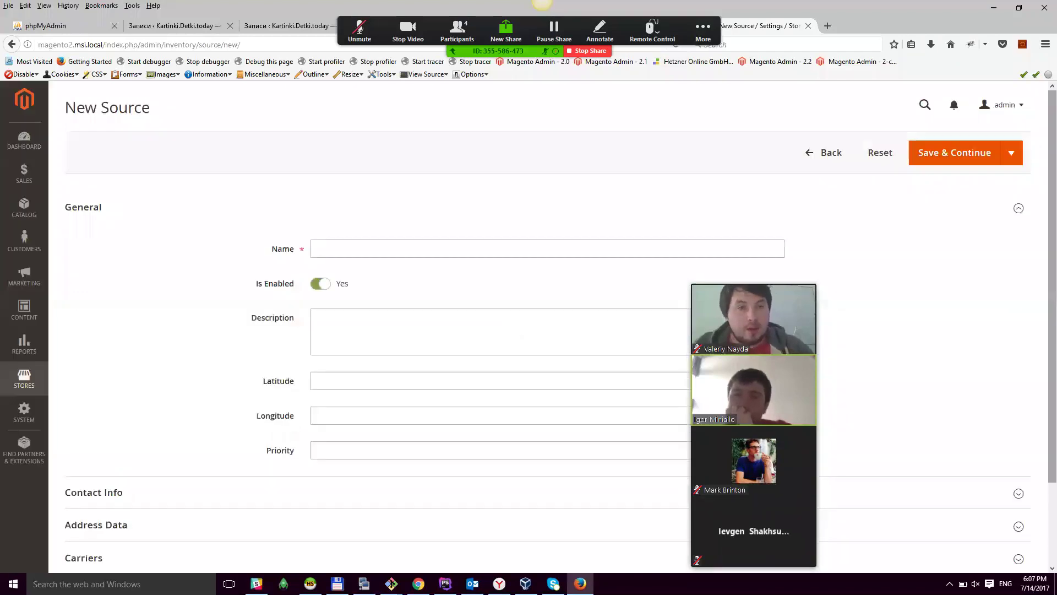
Step: Collapse General and Contact Info and expand the Address Data section
scroll(477, 334, down, 3)
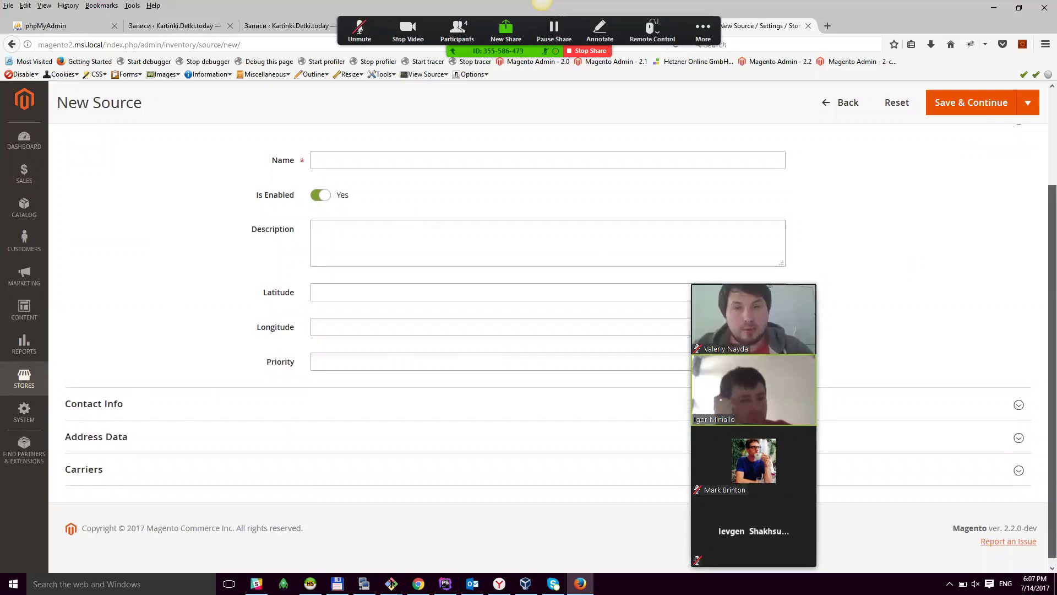
scroll(424, 207, up, 2)
click(118, 199)
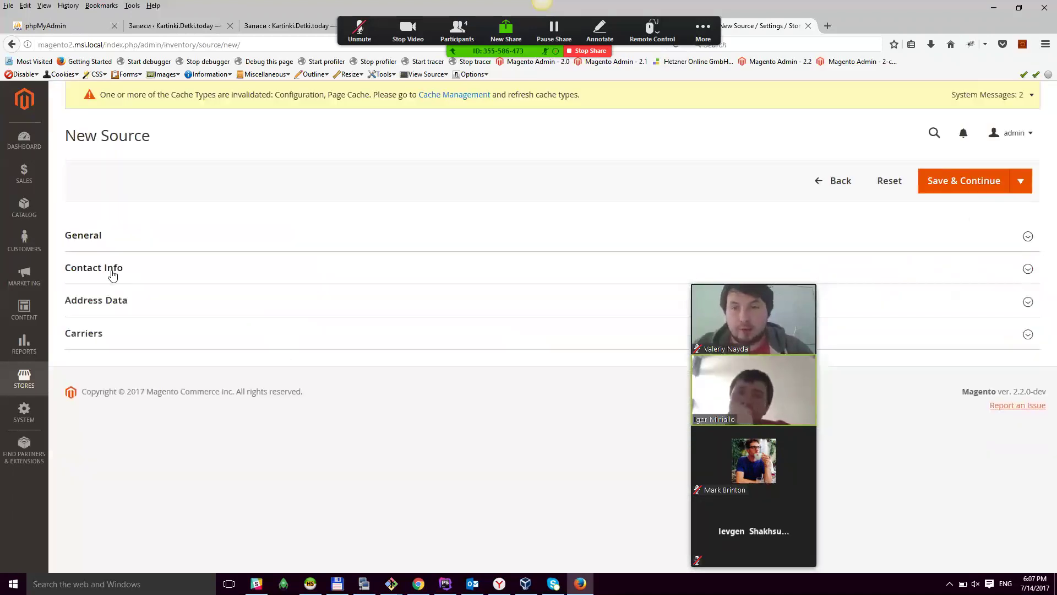
click(408, 258)
click(147, 336)
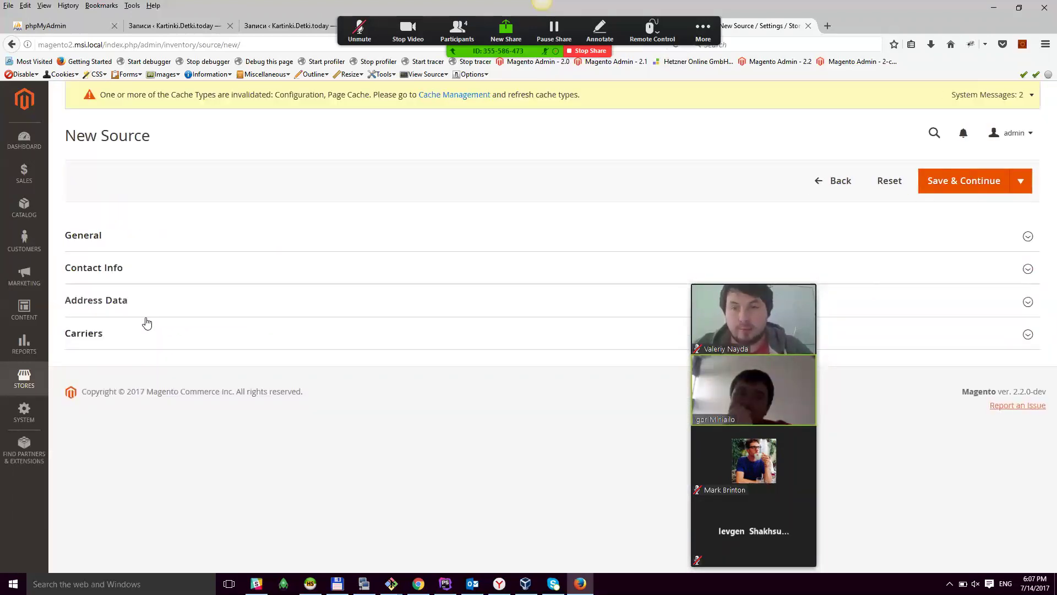
click(144, 311)
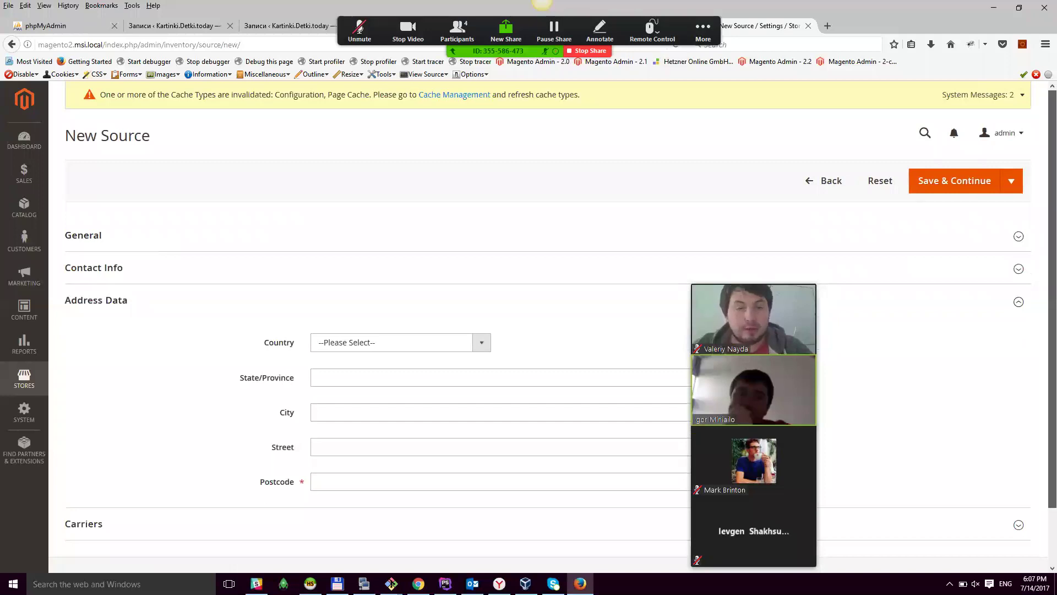
scroll(145, 311, down, 1)
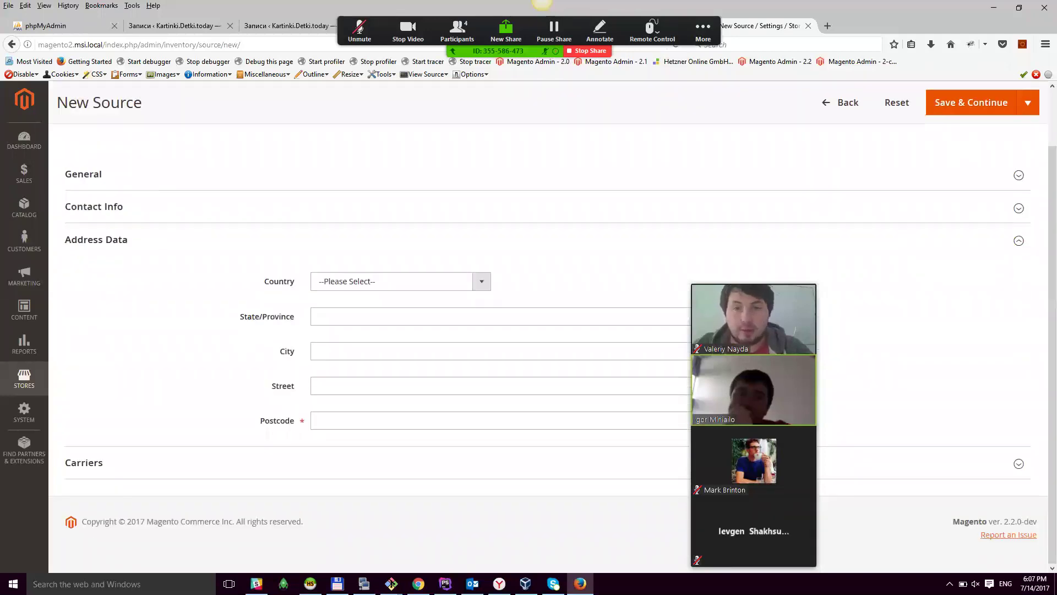
click(430, 286)
click(418, 300)
Step: Set the source's country to Tokelau
click(366, 316)
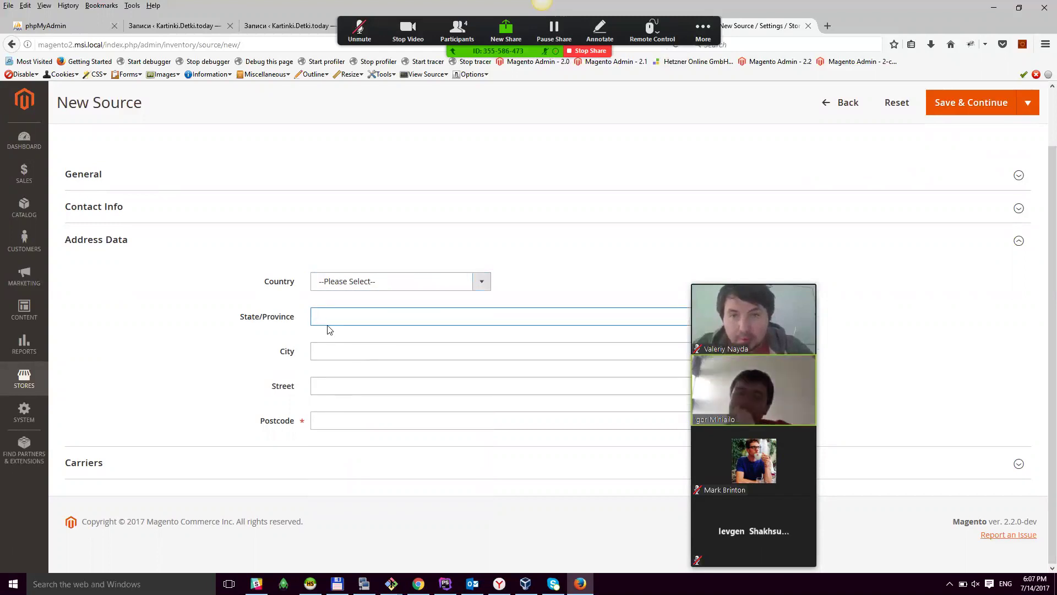
click(368, 283)
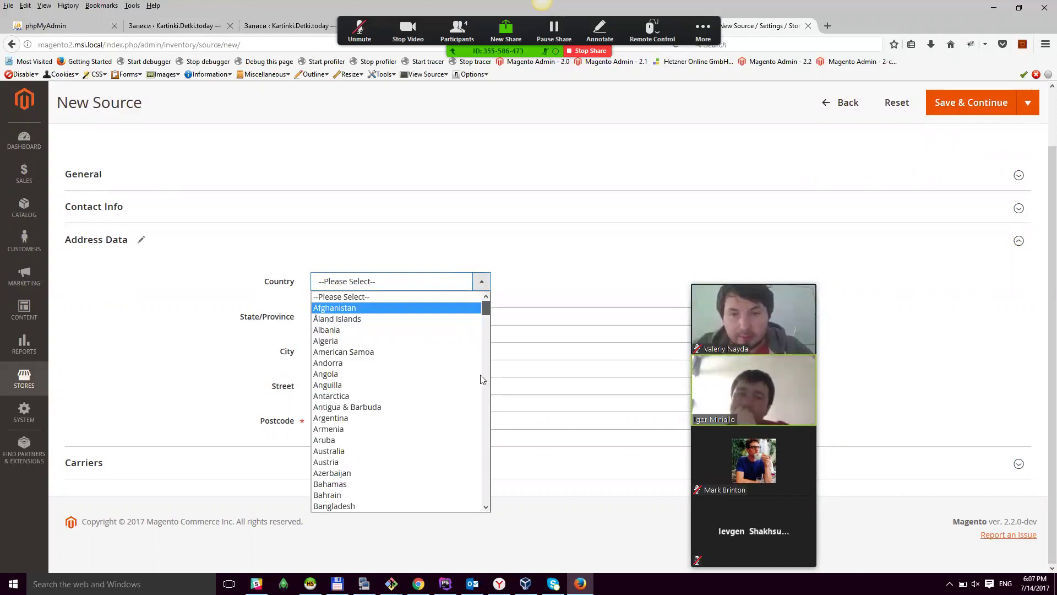
scroll(481, 379, down, 20)
key(u)
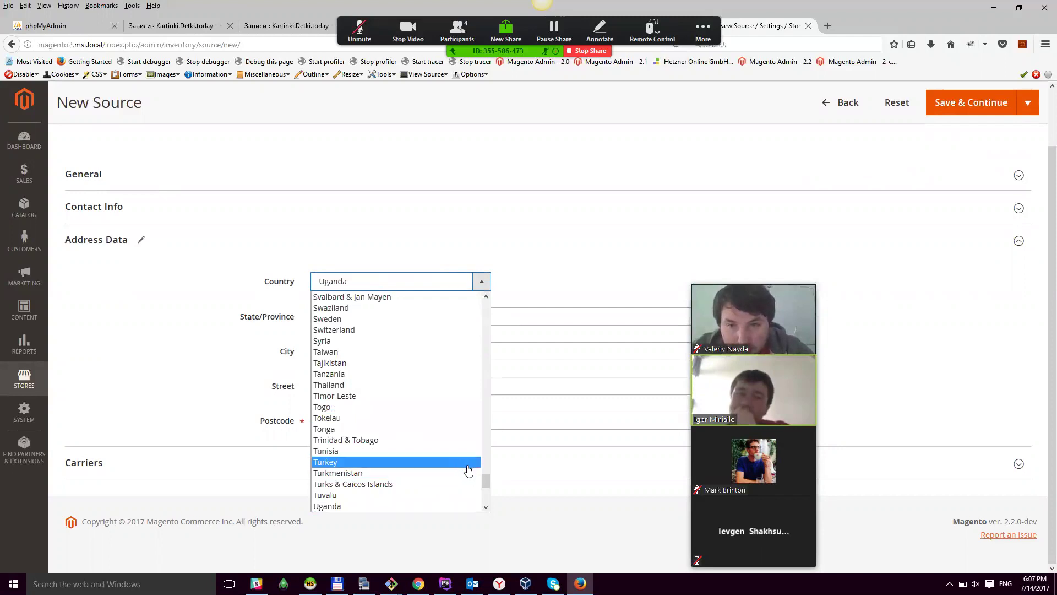
scroll(484, 479, up, 2)
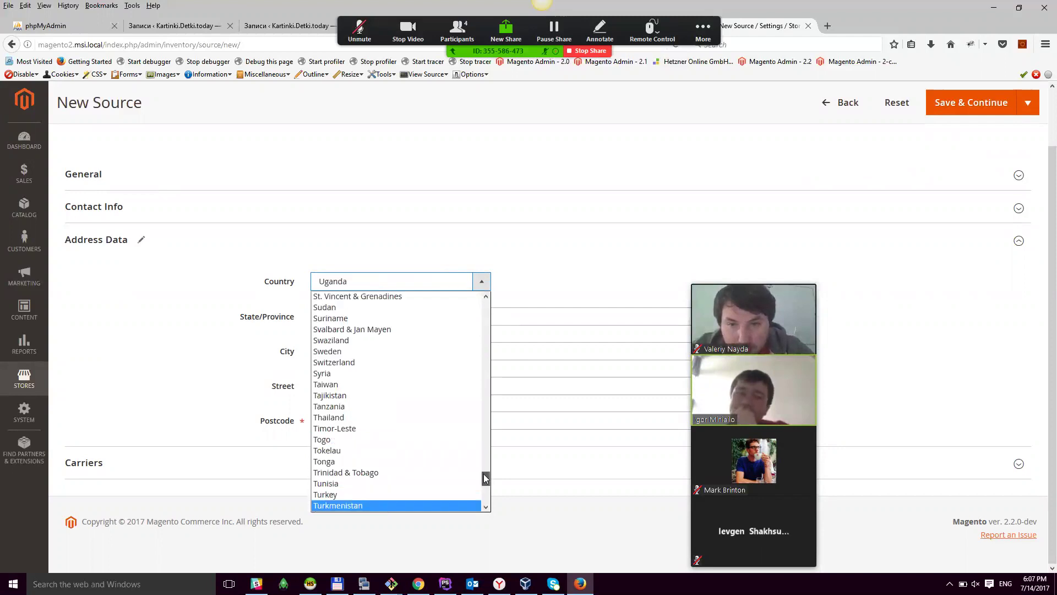
scroll(396, 402, down, 4)
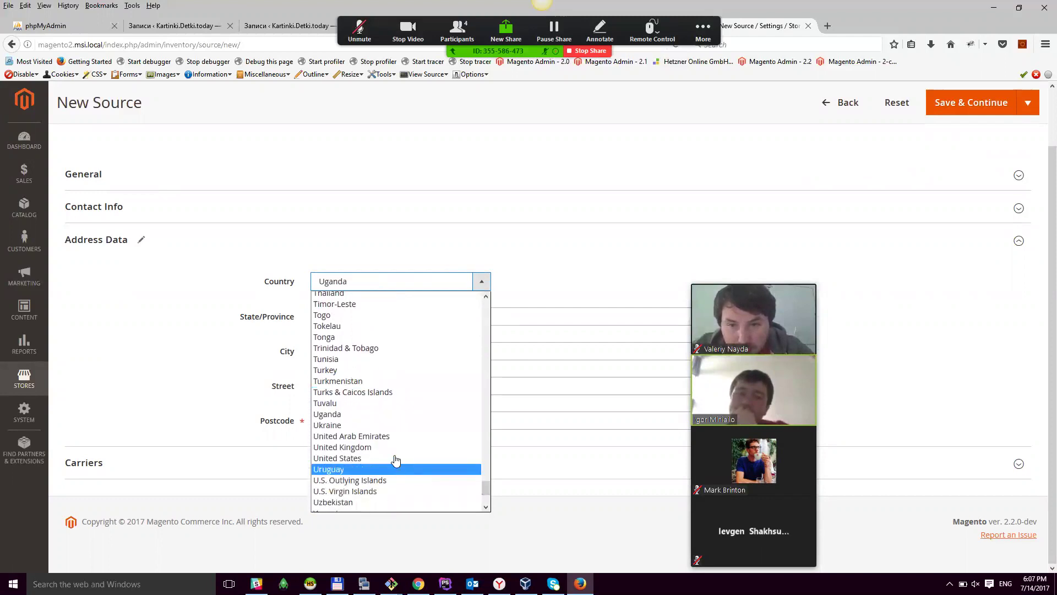
click(387, 459)
click(413, 318)
click(383, 386)
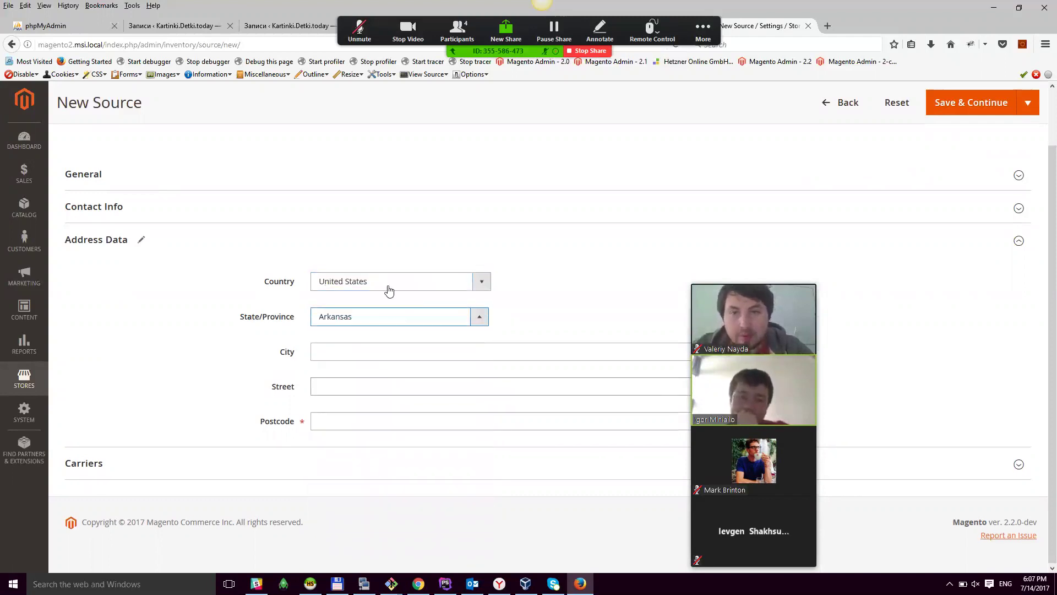
click(390, 290)
click(385, 314)
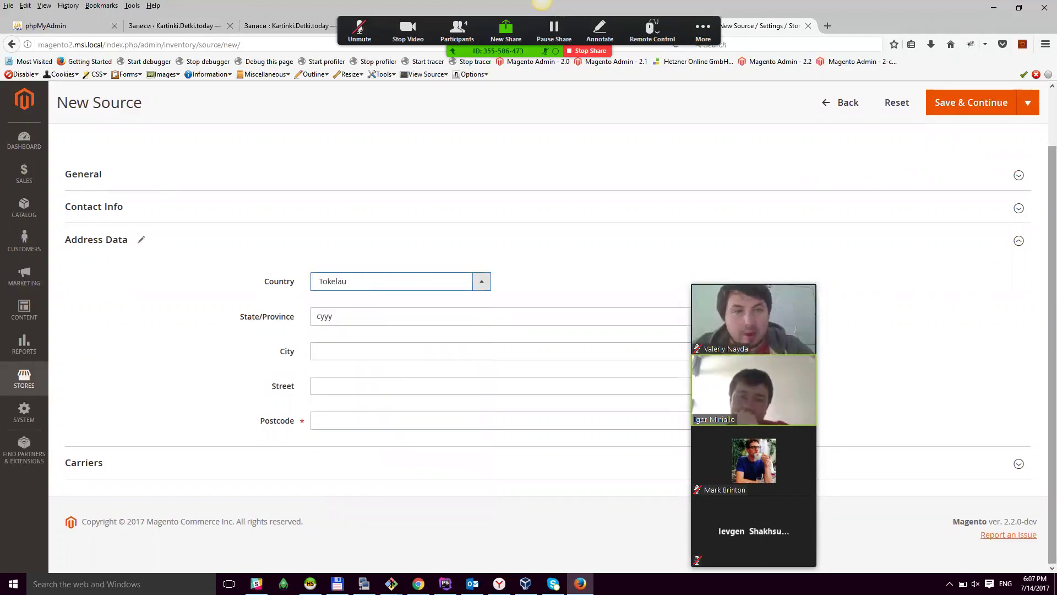
Step: Enter postcode wd in the address
click(529, 348)
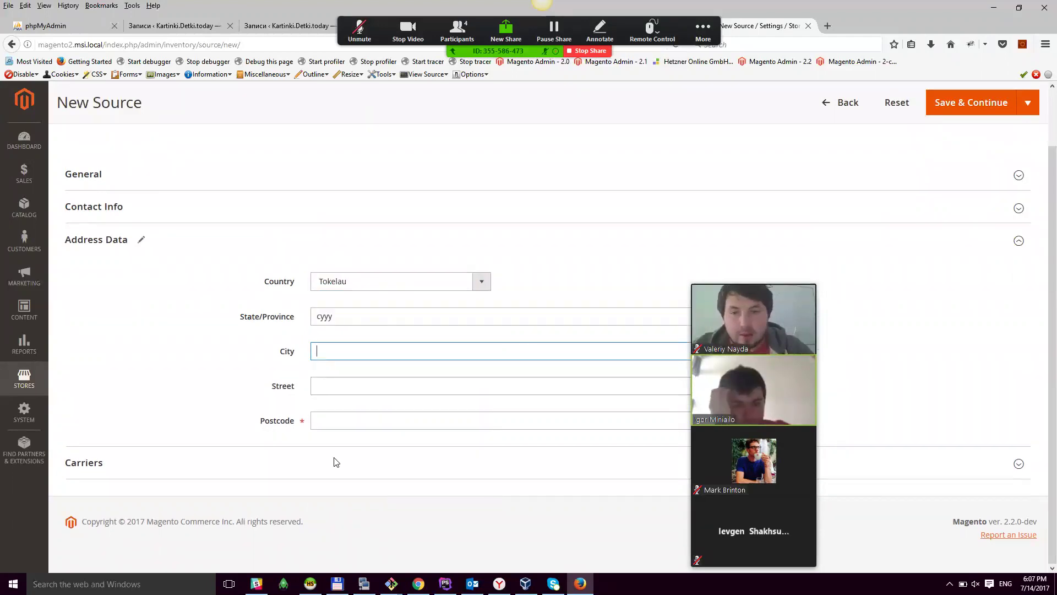
click(369, 424)
text(wd)
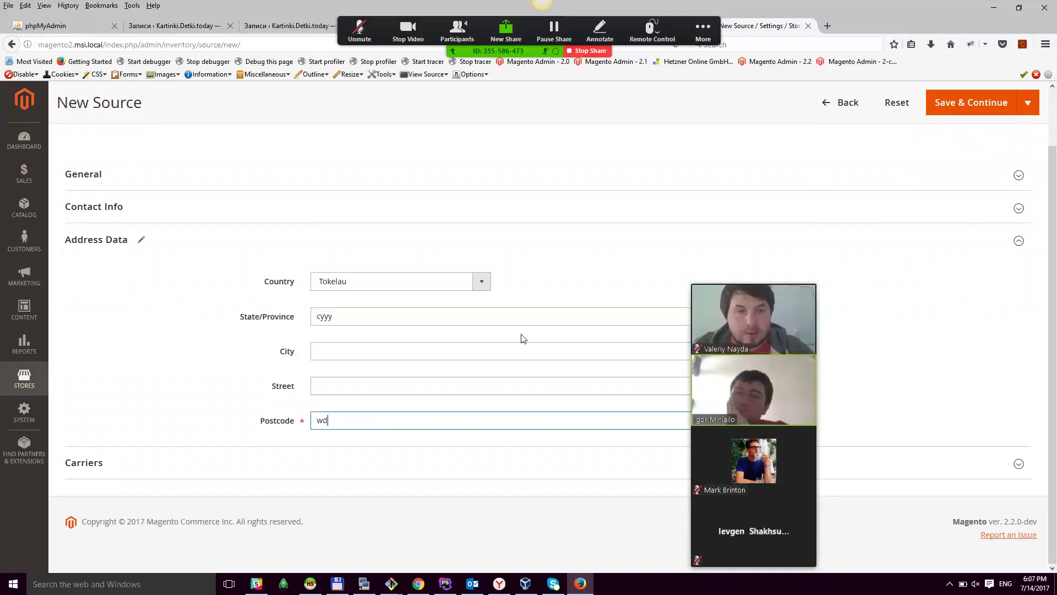
Step: Name the new source Sourc5 in the General fields
scroll(521, 338, up, 2)
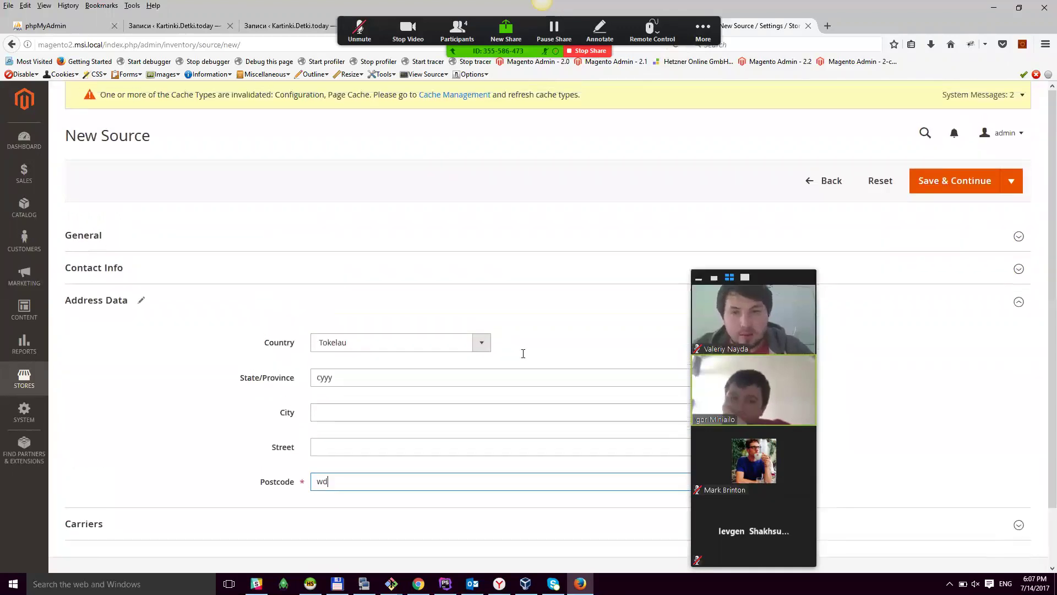
click(247, 232)
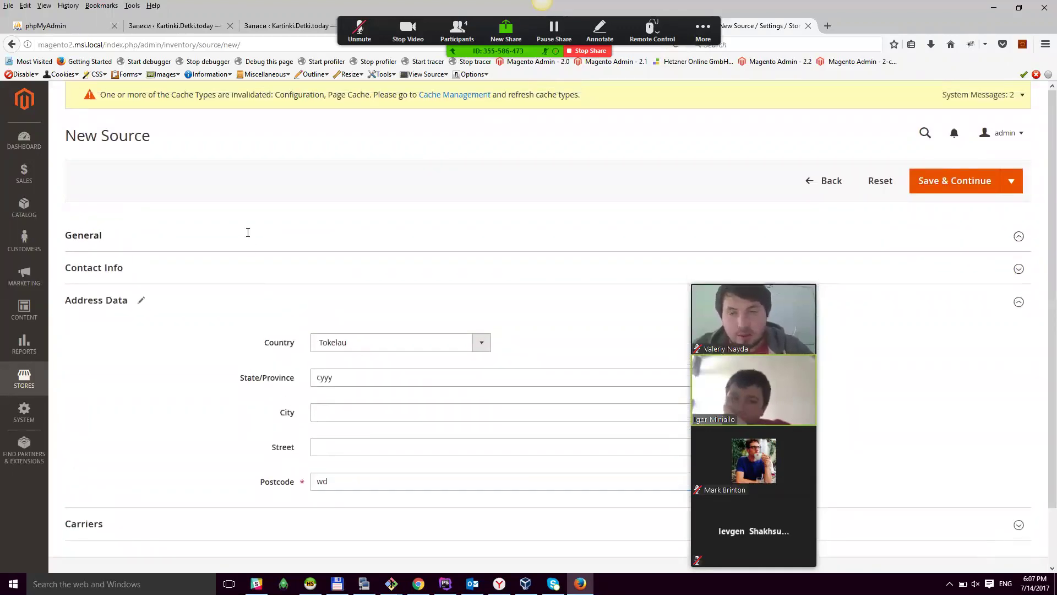
click(365, 278)
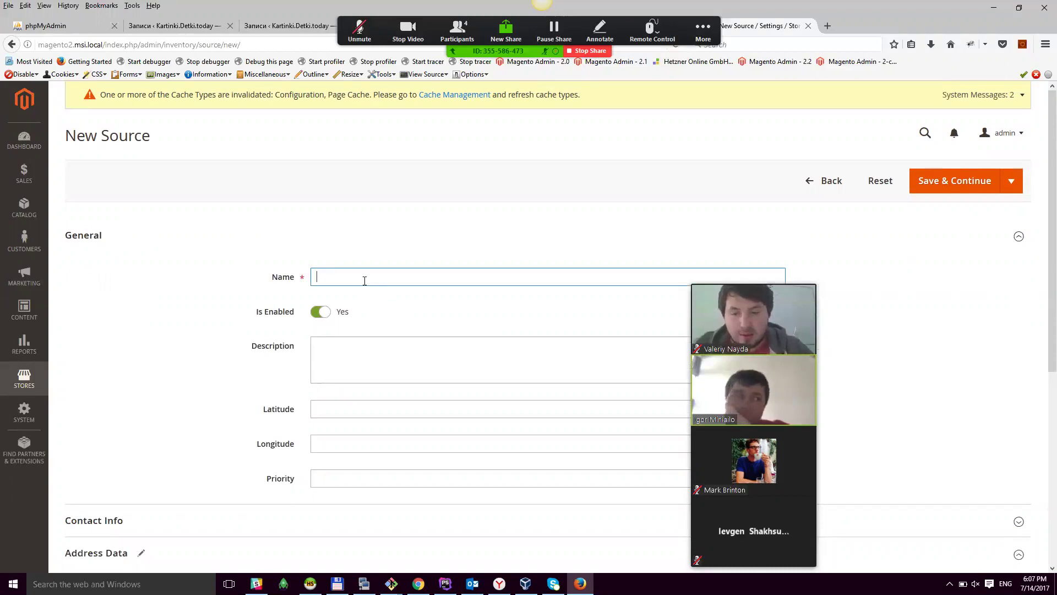
text(Source)
key(BackSpace)
text(5)
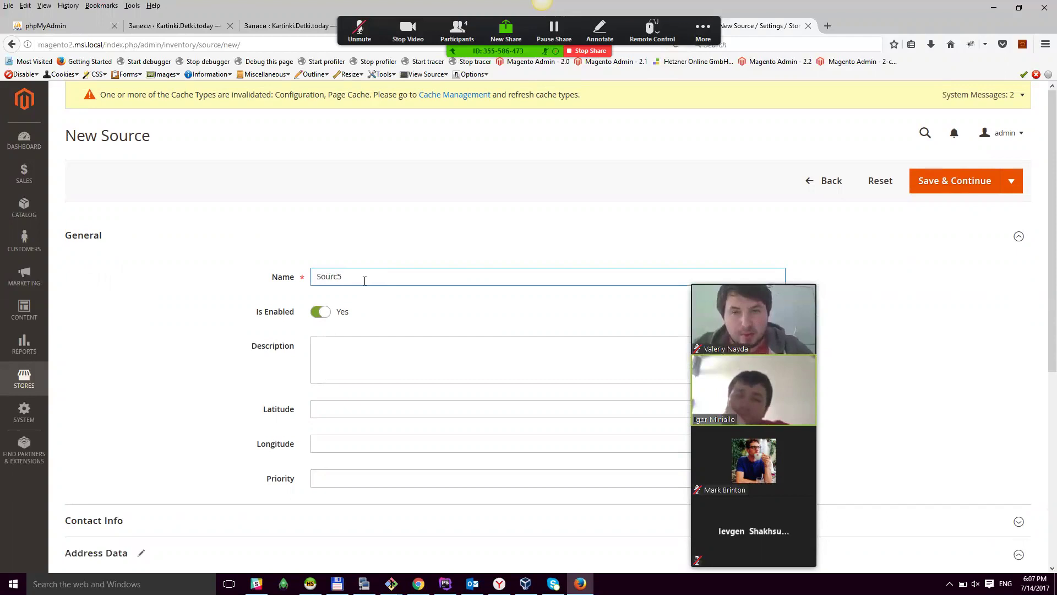
drag(1052, 231, 1053, 424)
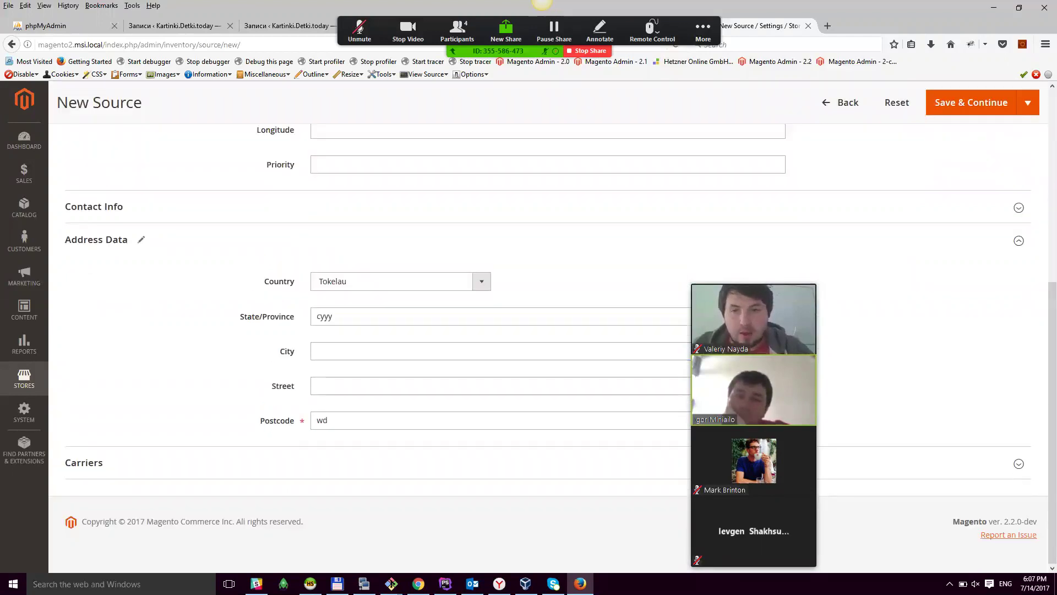
Step: Turn off global shipping configuration for Sourc5's carriers and Save & Continue
click(197, 468)
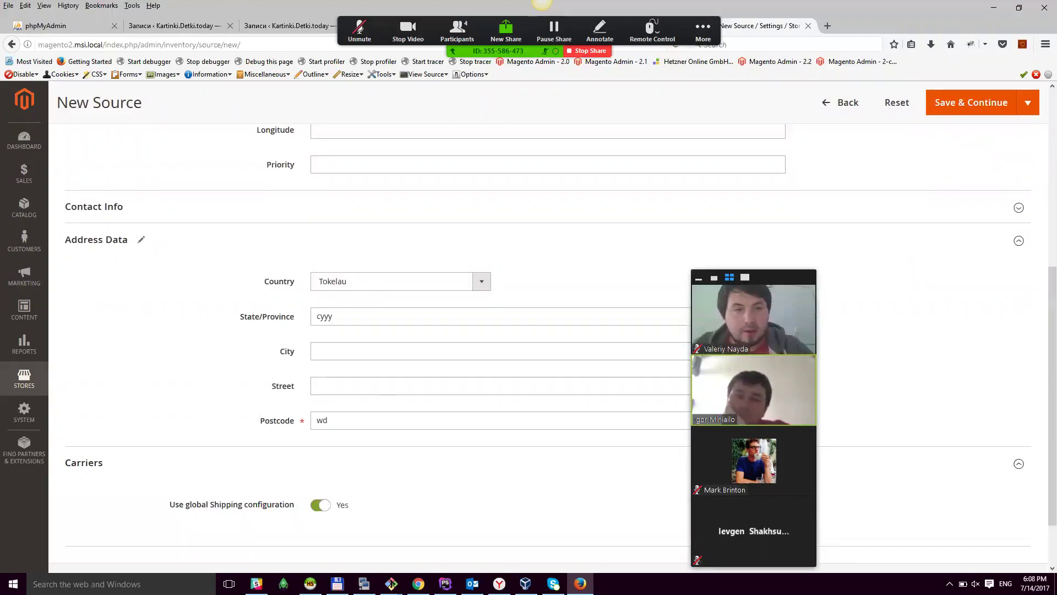
scroll(551, 331, down, 2)
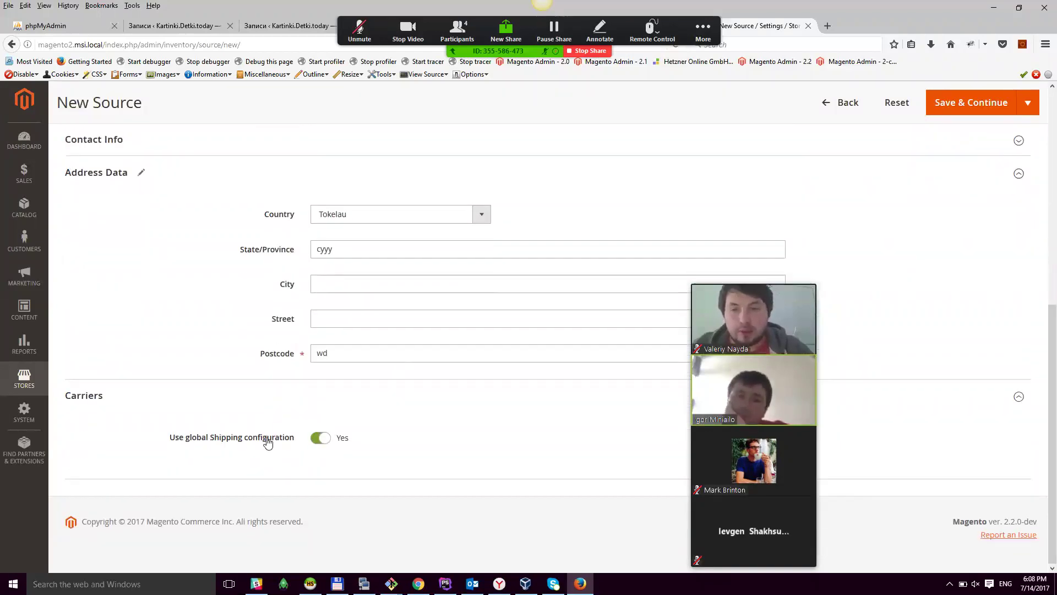
click(321, 438)
scroll(322, 334, down, 3)
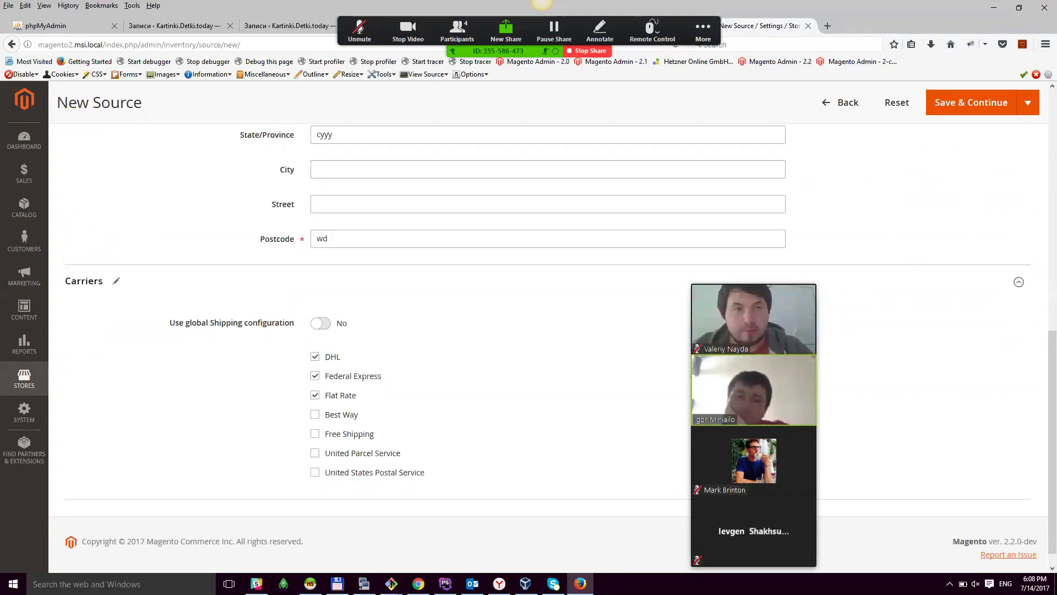
click(972, 102)
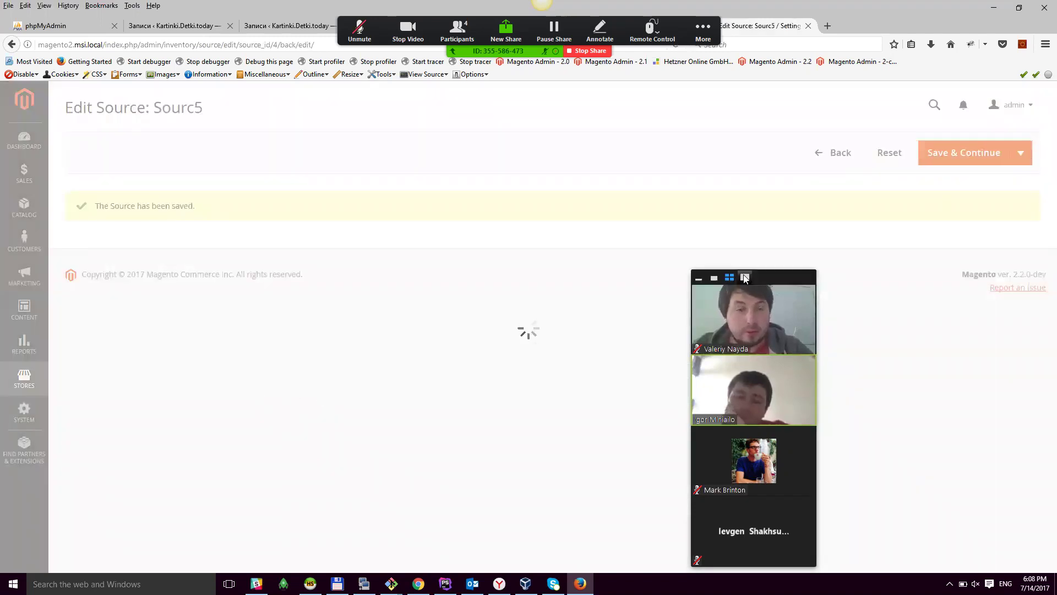
Step: Switch Sourc5's carriers back to the global shipping configuration
scroll(258, 476, down, 5)
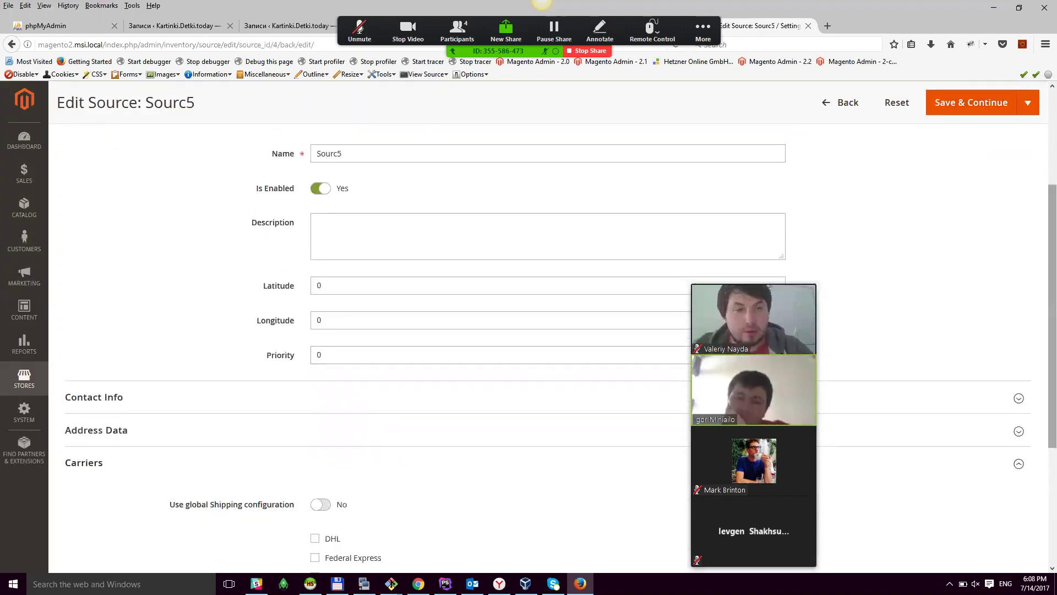
scroll(383, 329, down, 3)
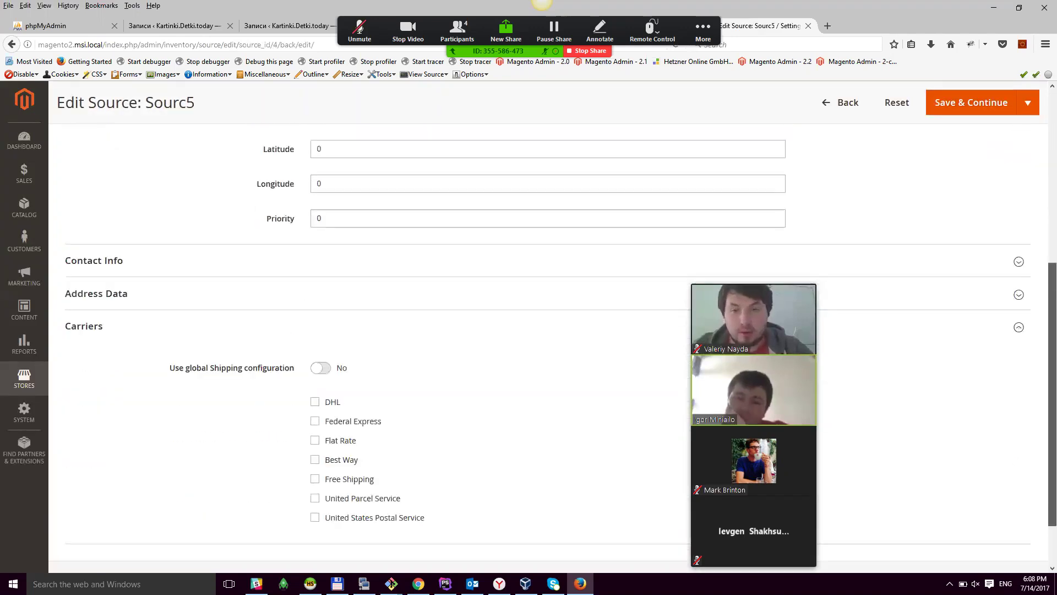
click(322, 369)
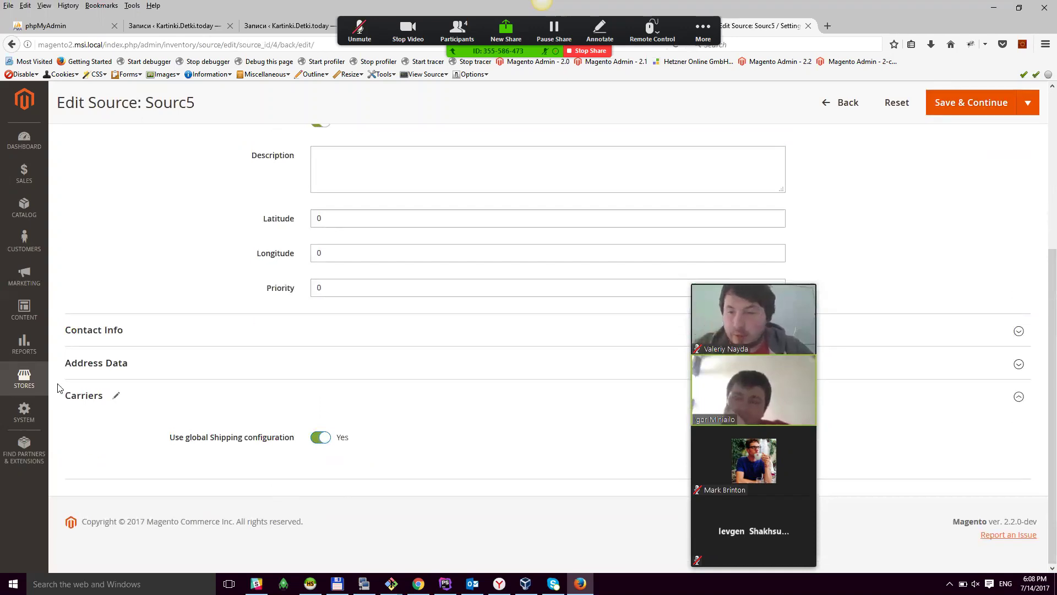
click(27, 379)
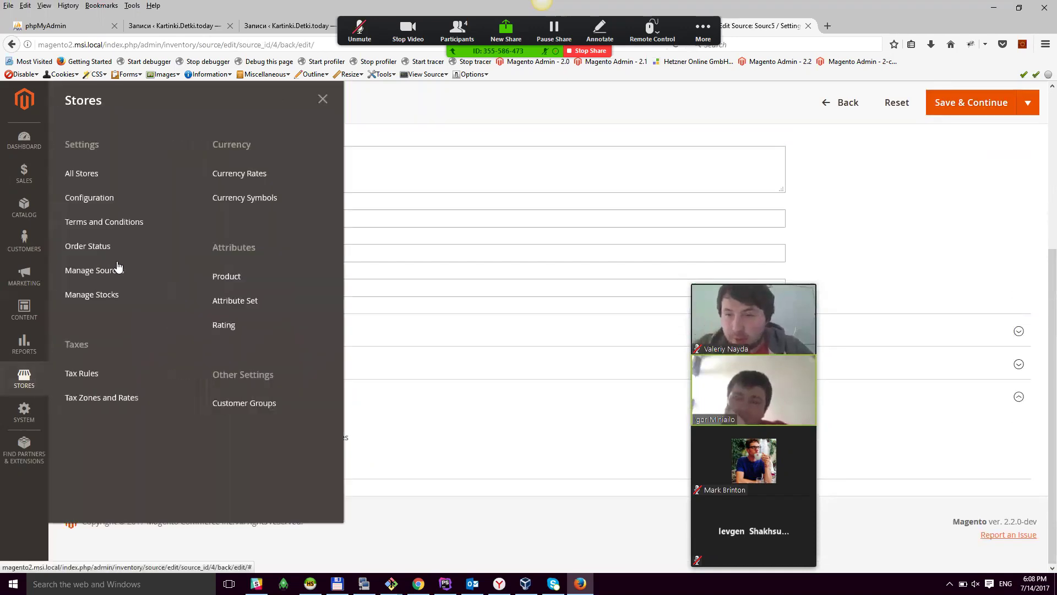
Step: Open Stores > Configuration in a new tab and go to Catalog > Inventory (MSI)
middle_click(90, 211)
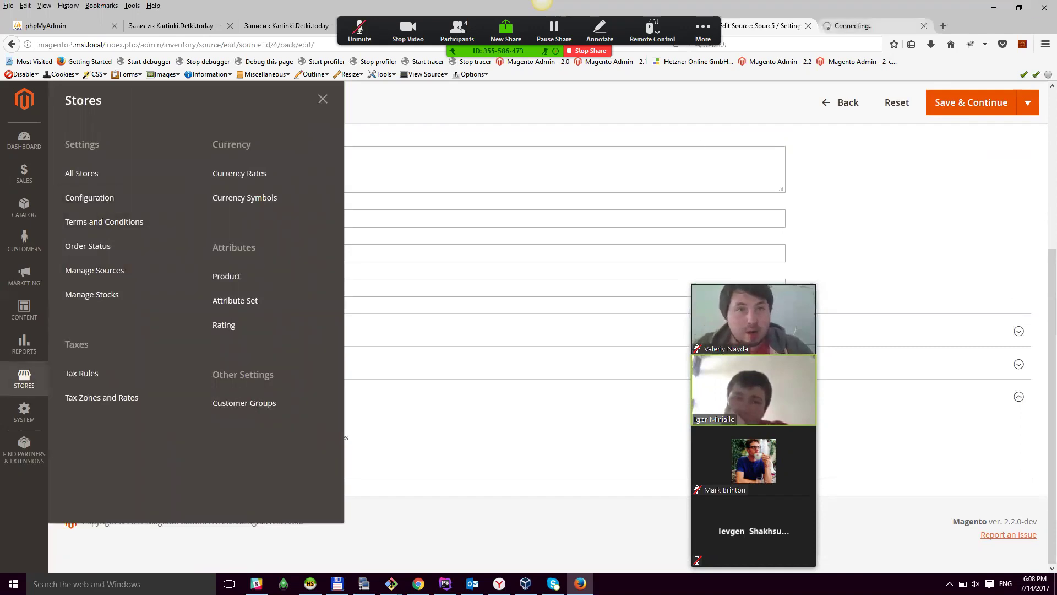
key(ctrl+Tab)
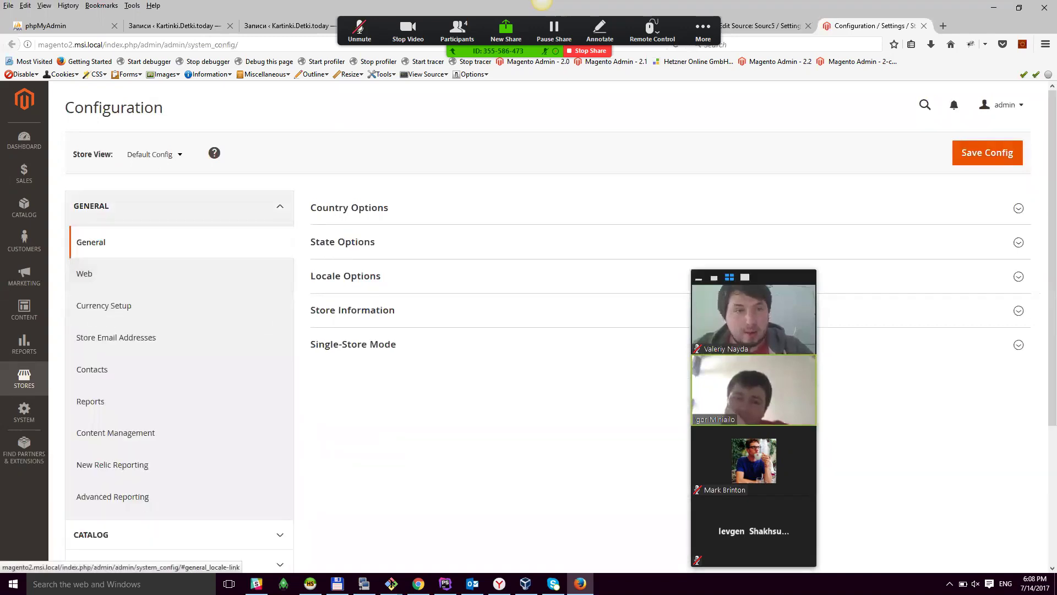
scroll(220, 361, down, 2)
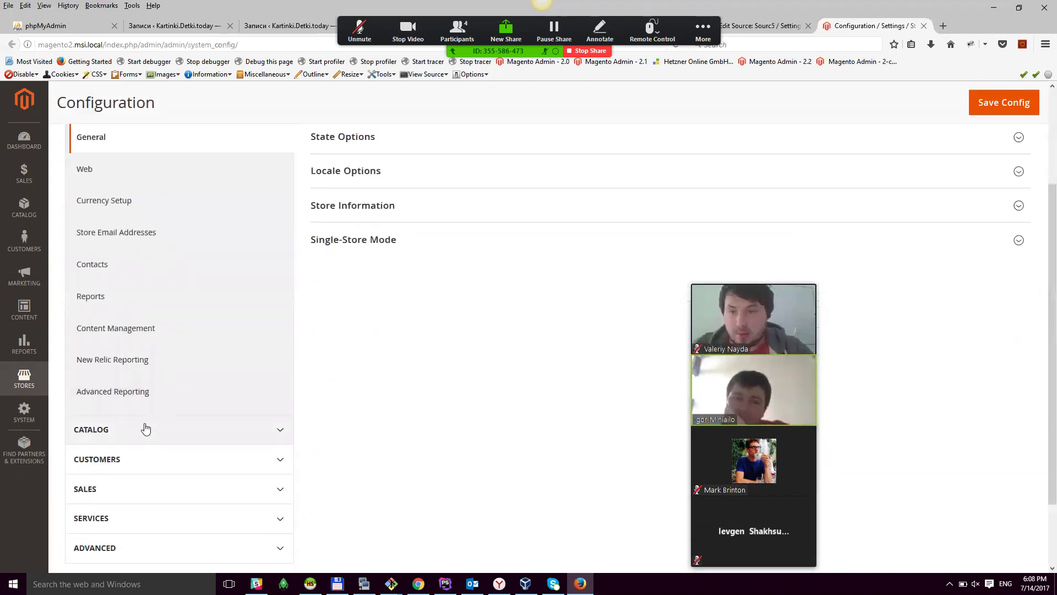
click(147, 431)
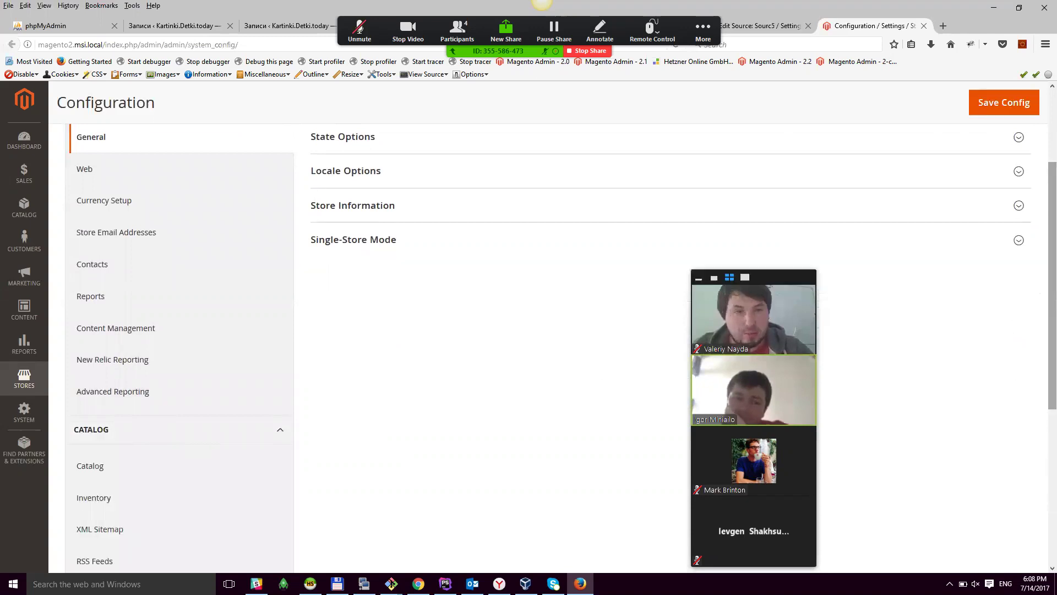
scroll(75, 433, down, 5)
click(83, 444)
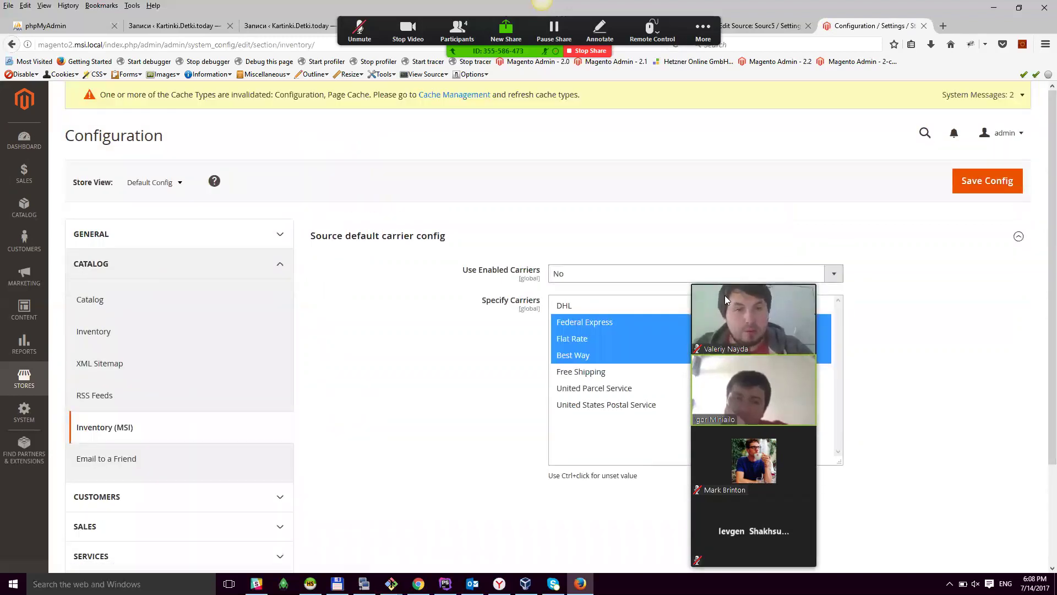
Step: Set Use Enabled Carriers to No
drag(725, 295, 142, 212)
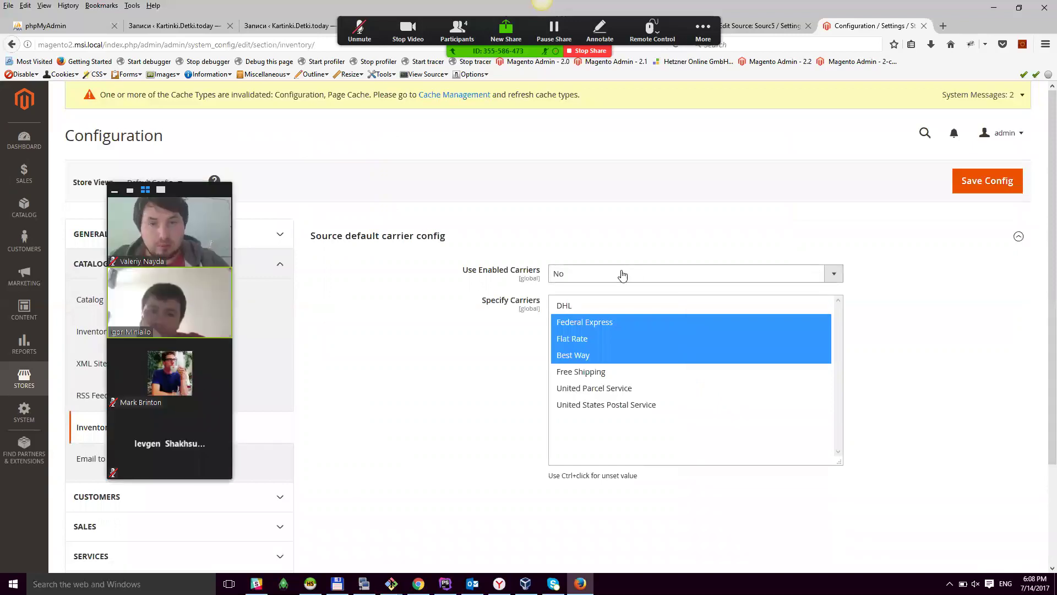
click(589, 275)
click(585, 286)
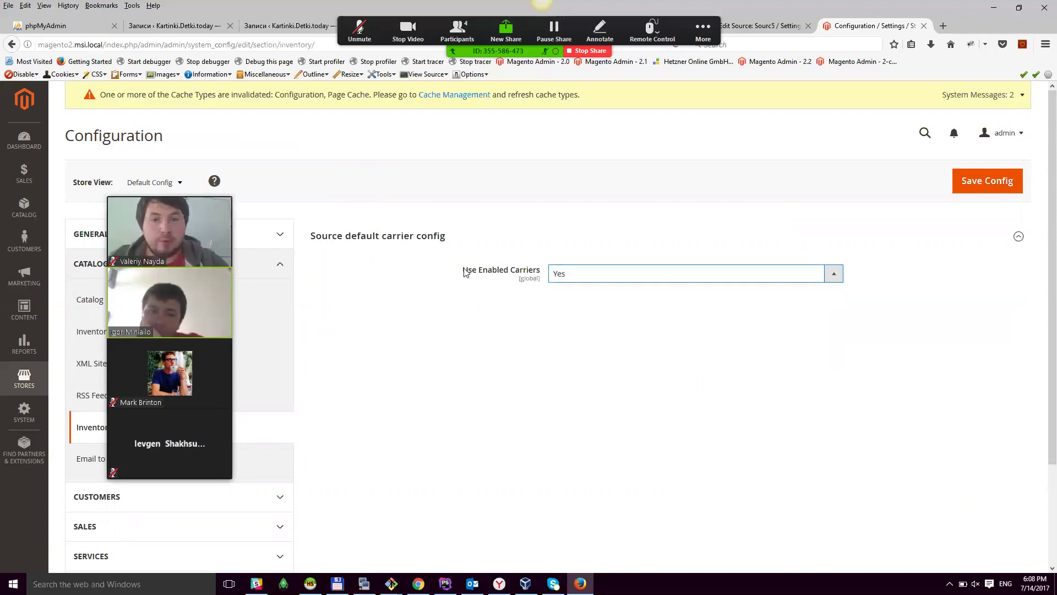
click(573, 275)
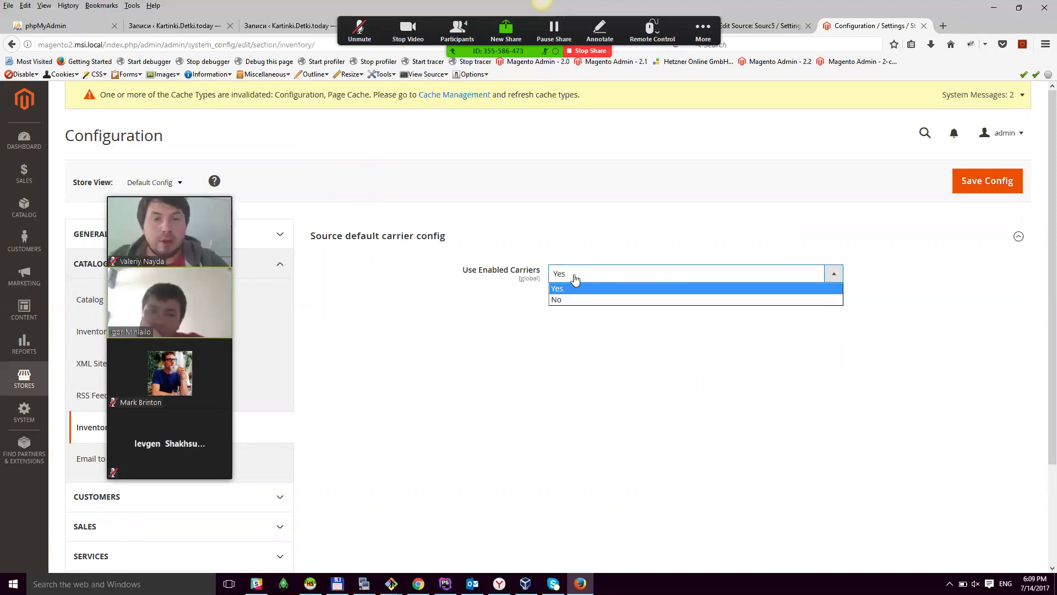
click(572, 301)
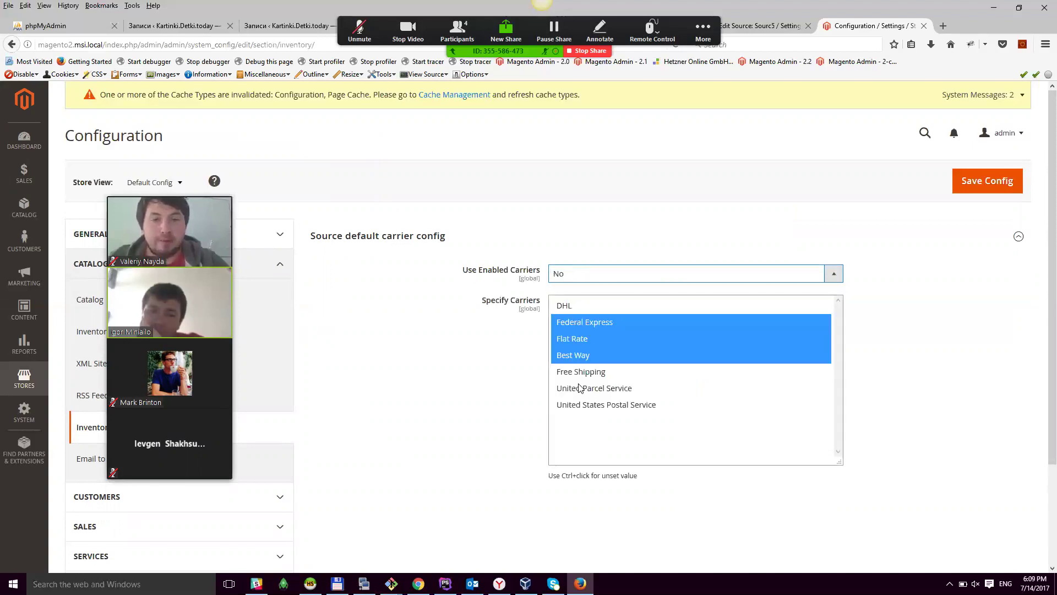
Step: Select Federal Express, Best Way, Free Shipping and United Parcel Service, then Save Config
click(582, 388)
drag(569, 371, 566, 347)
ctrl+click(577, 340)
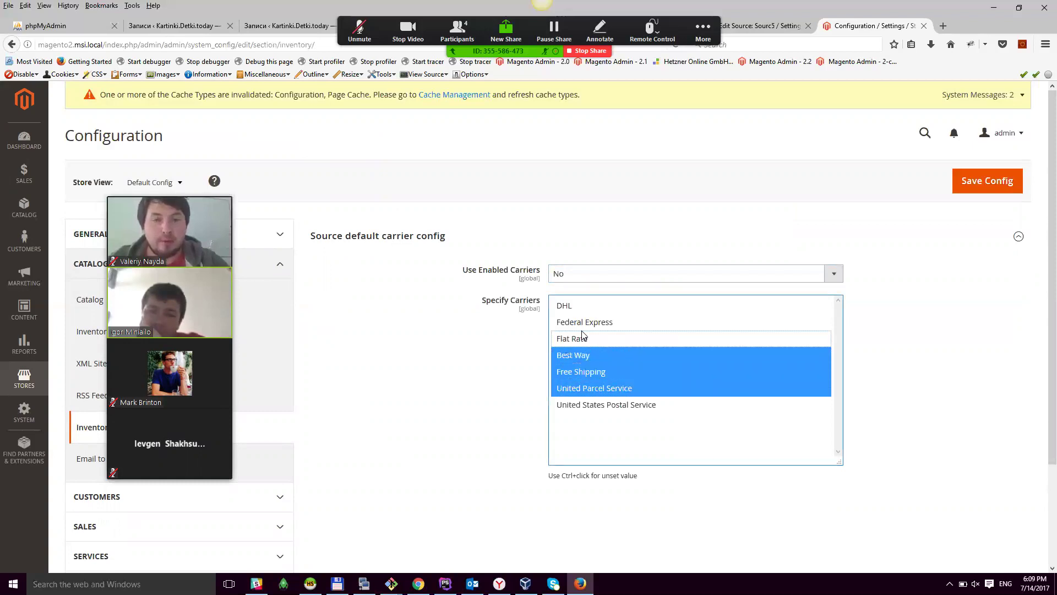
ctrl+click(578, 324)
click(987, 181)
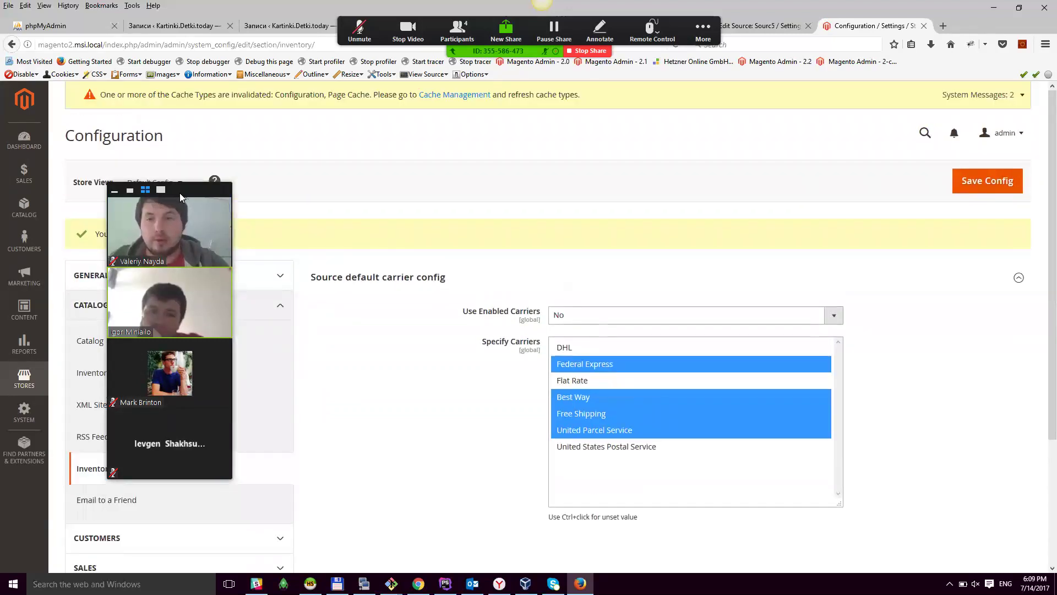
drag(180, 193, 482, 189)
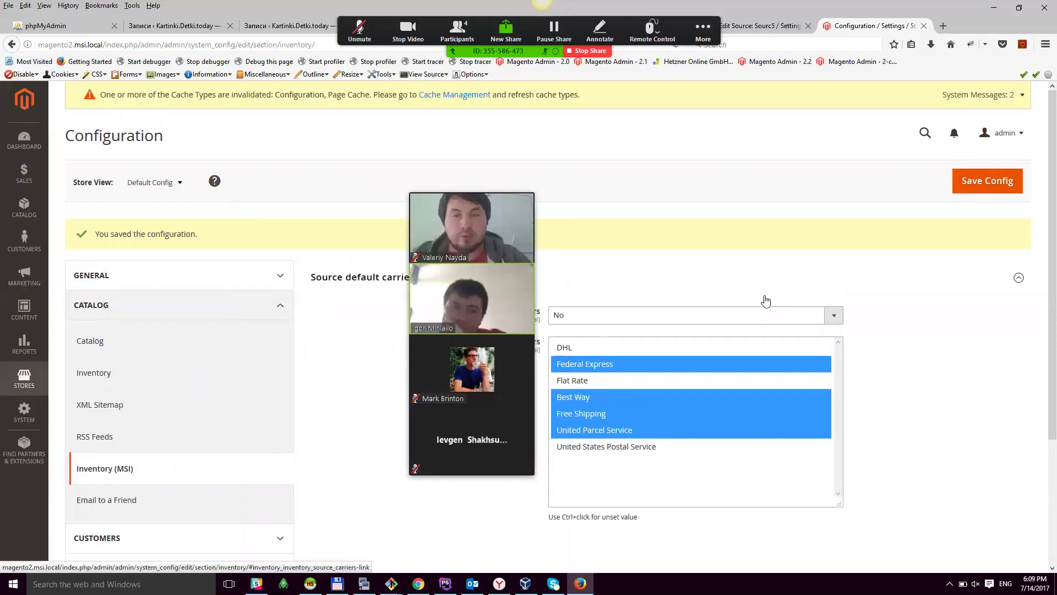
scroll(765, 300, down, 2)
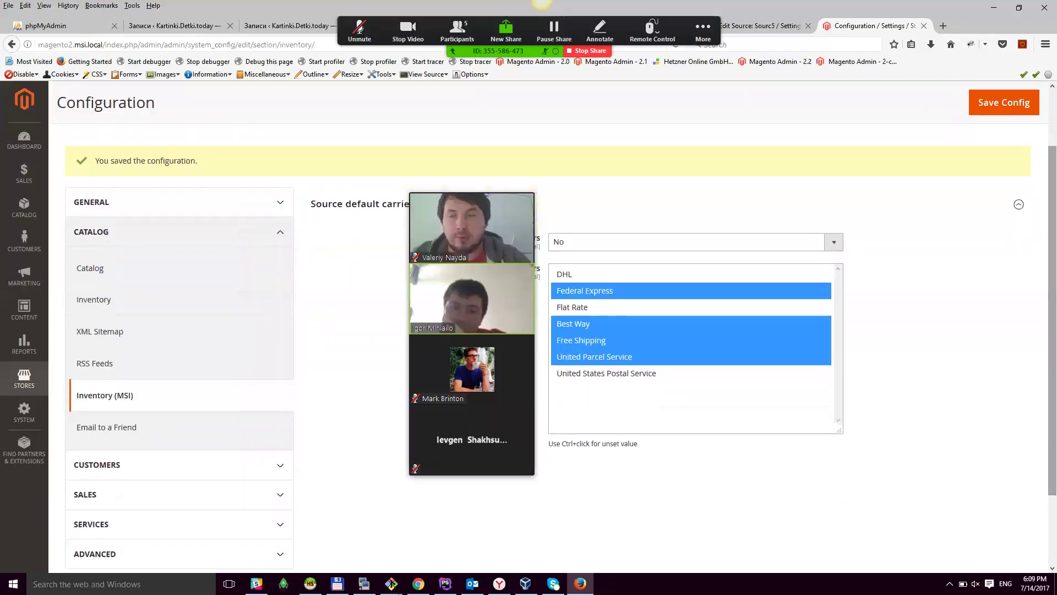
Step: Go to Catalog > Products and add a new simple product
click(43, 368)
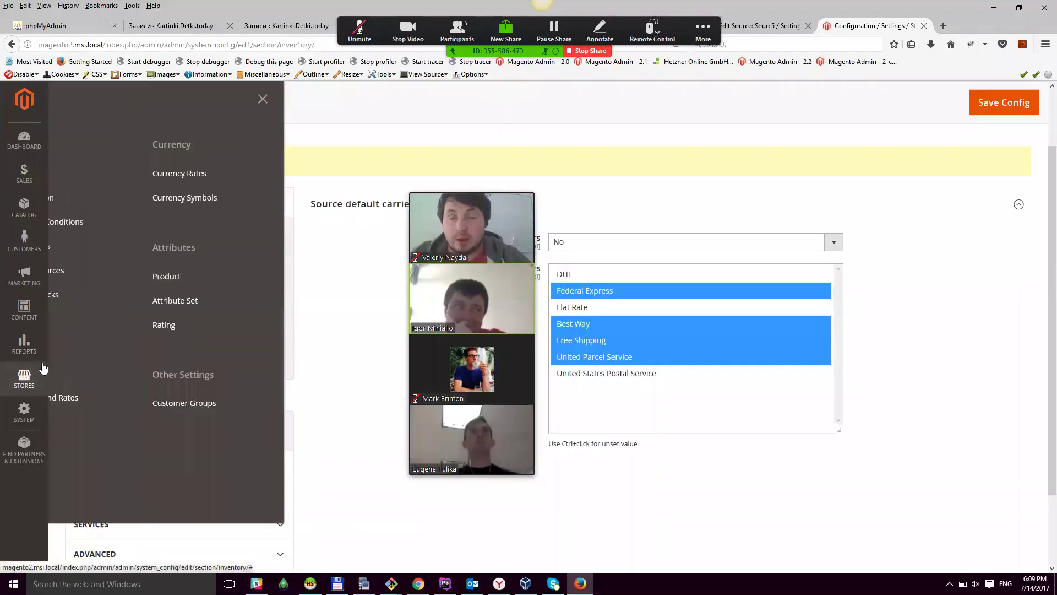
click(401, 284)
scroll(110, 435, down, 1)
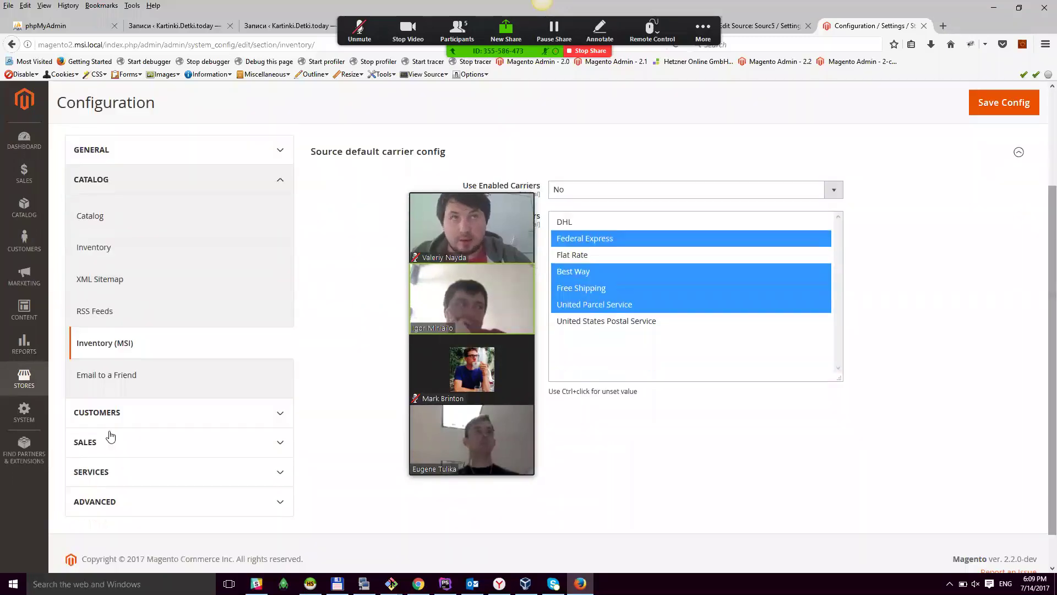
click(25, 377)
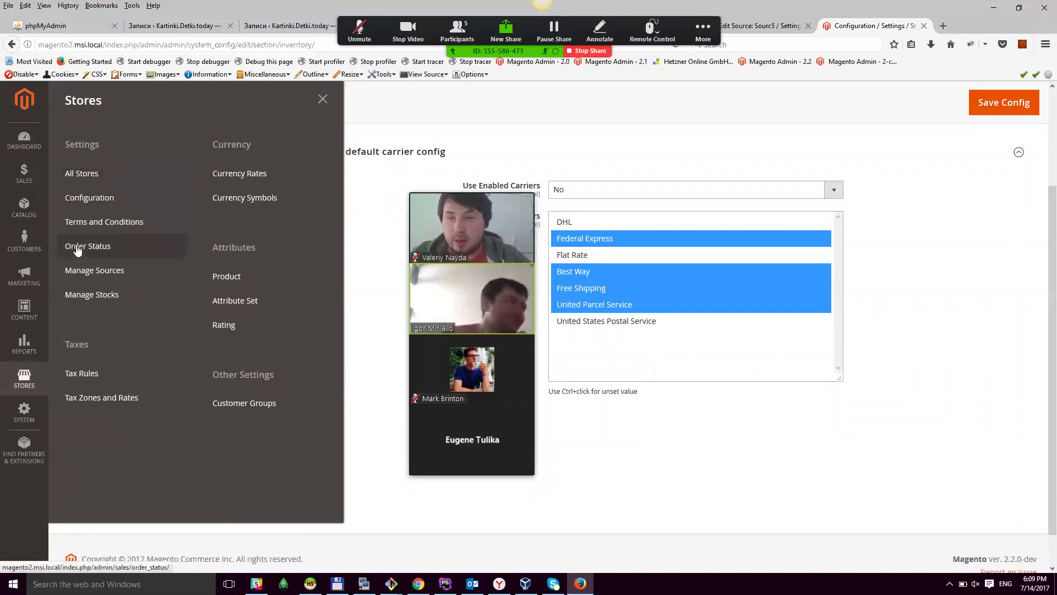
click(24, 208)
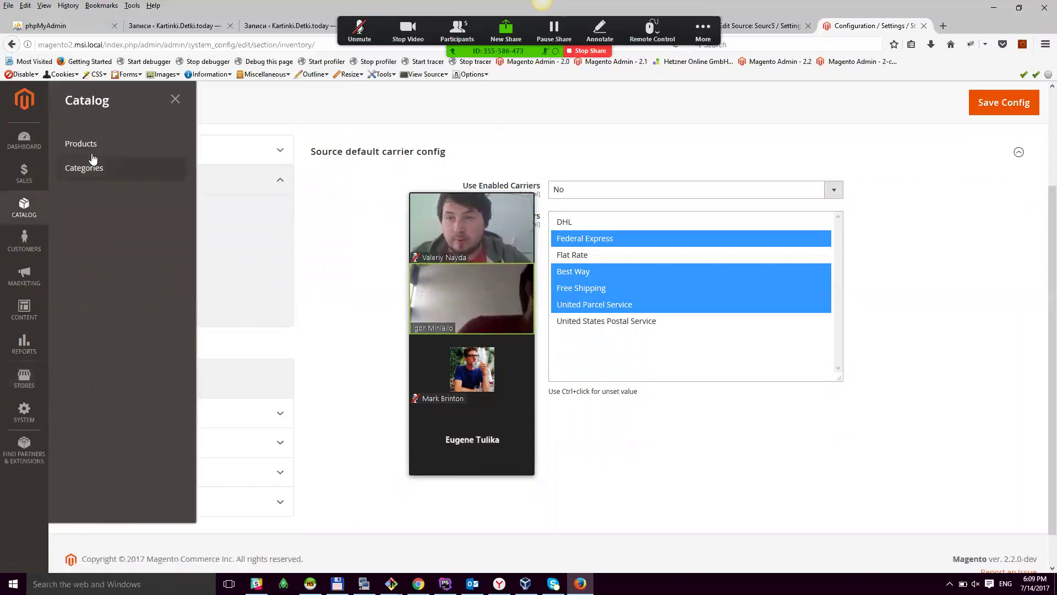
click(90, 148)
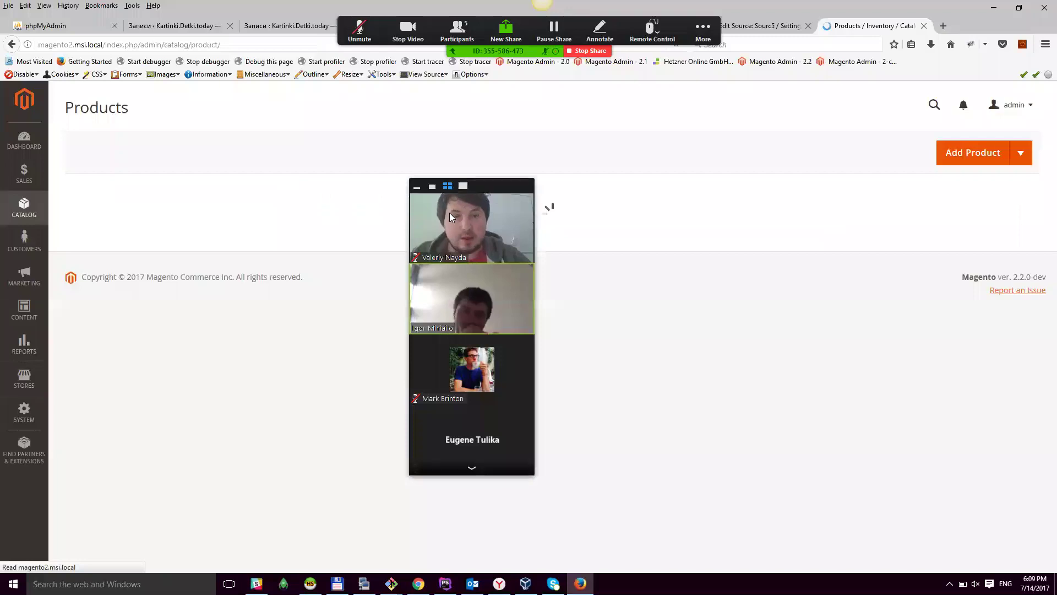
drag(489, 188, 849, 26)
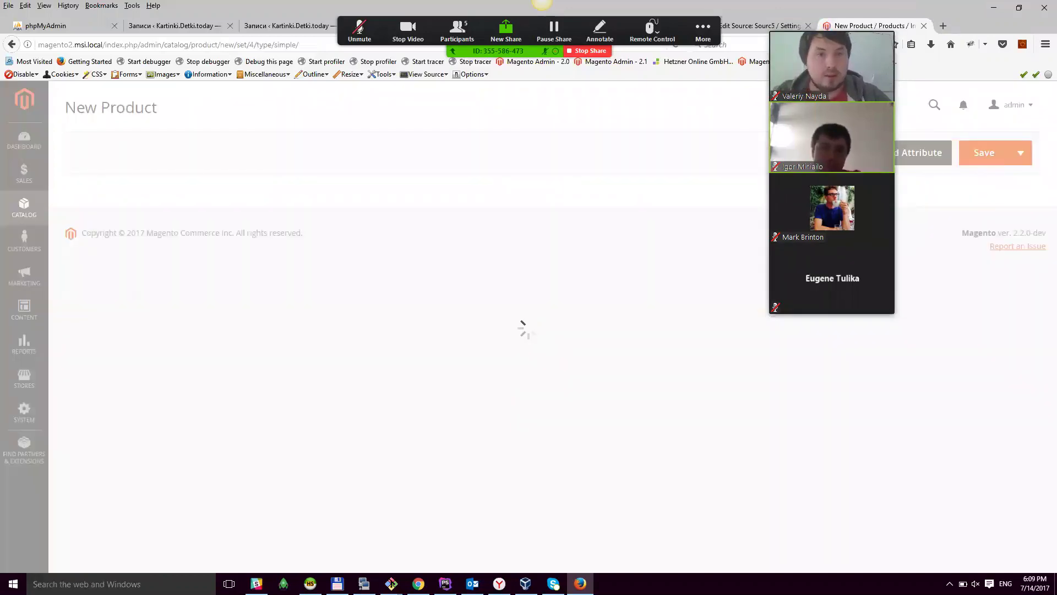
click(777, 26)
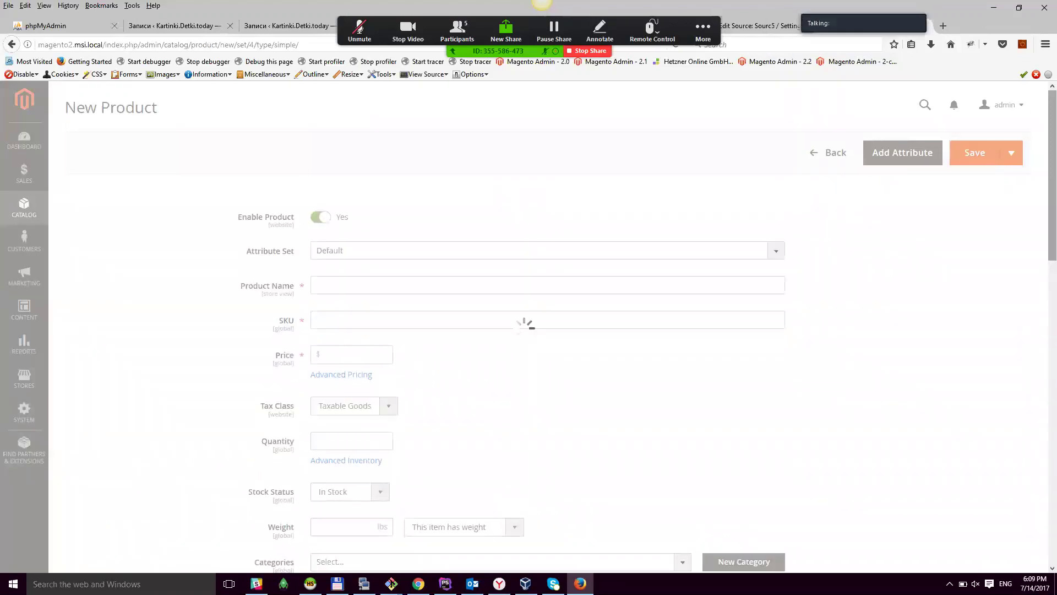
Step: Name the product 'product name 3' and open the Assign Sources list
scroll(358, 201, down, 3)
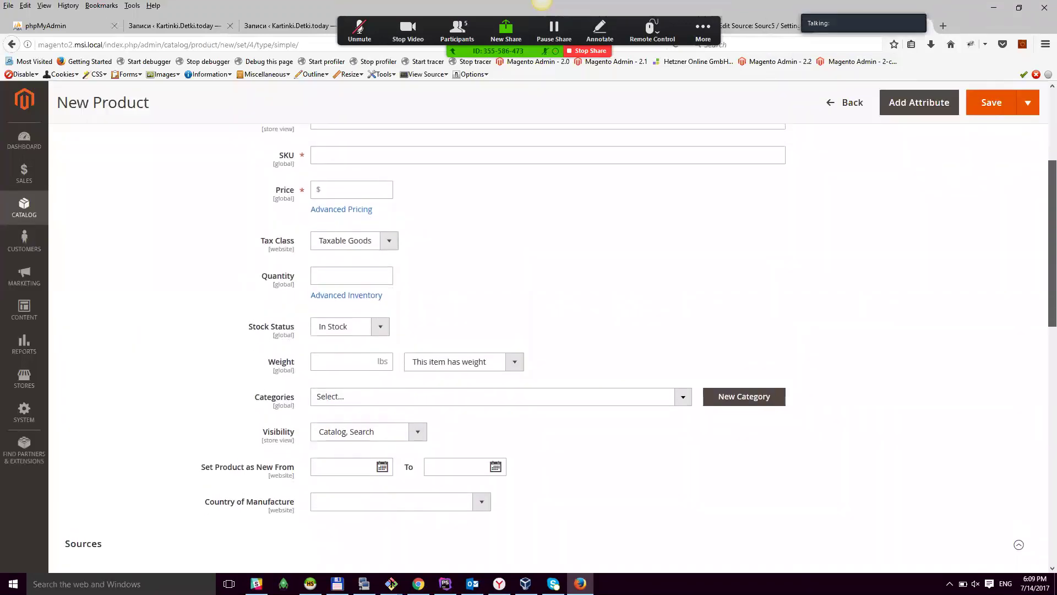
click(340, 174)
text(product name 3)
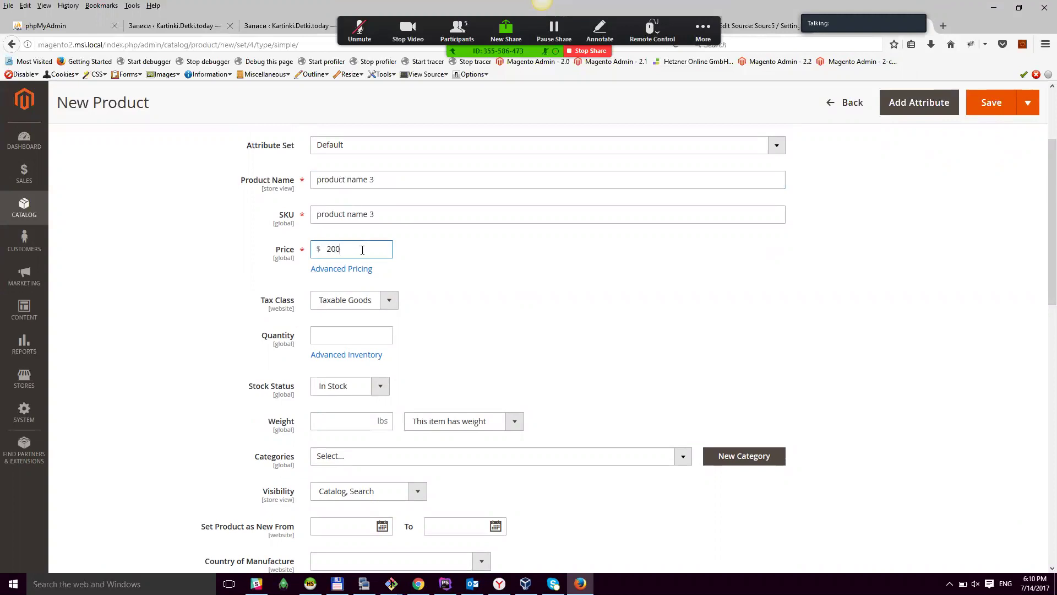
scroll(502, 334, down, 5)
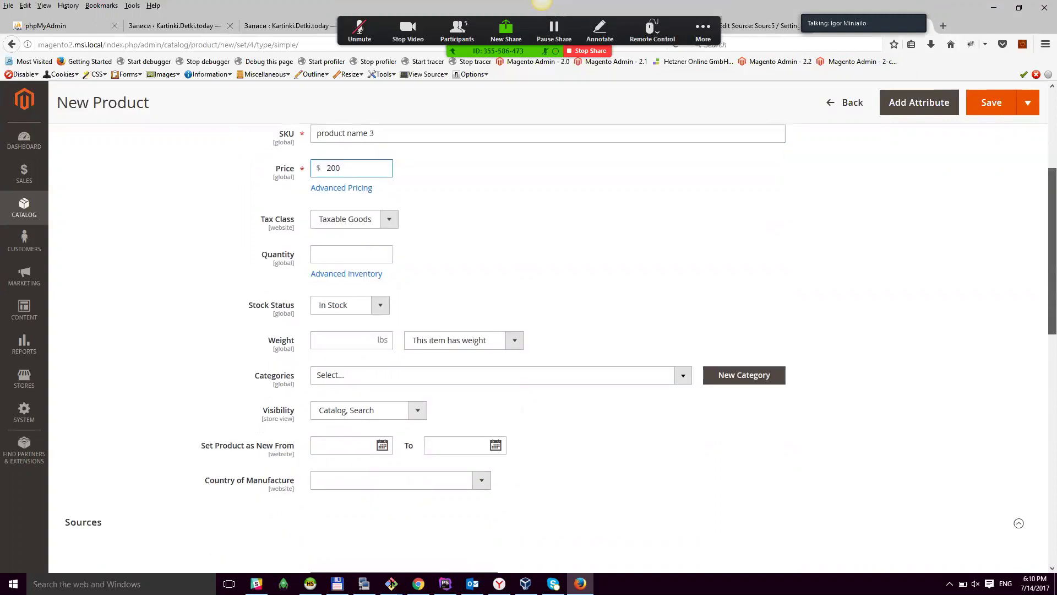
click(375, 355)
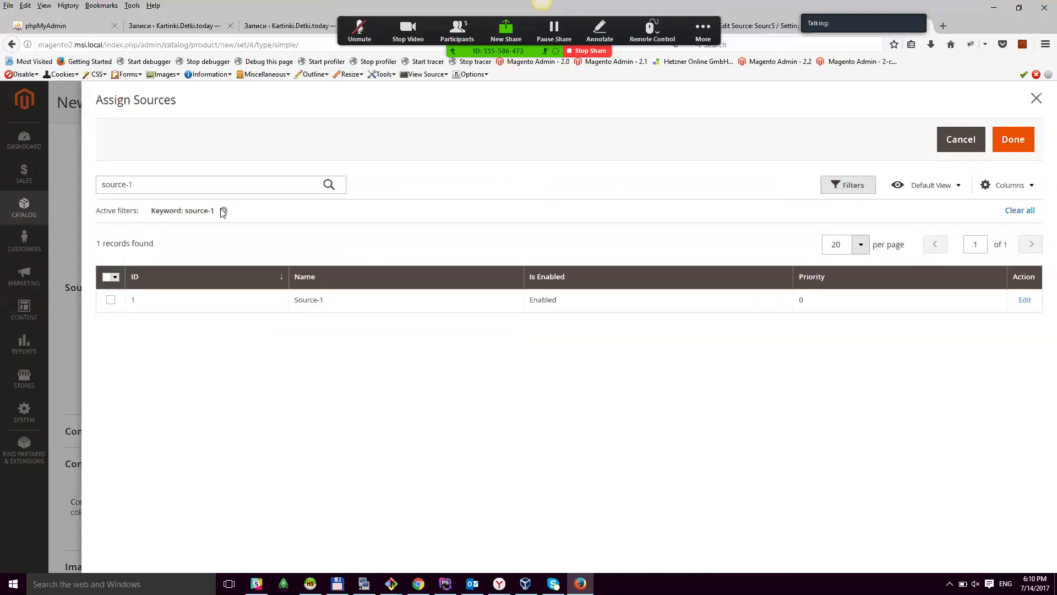
Step: Clear the keyword filter and assign Source-1 and Source-2 to the product
click(223, 211)
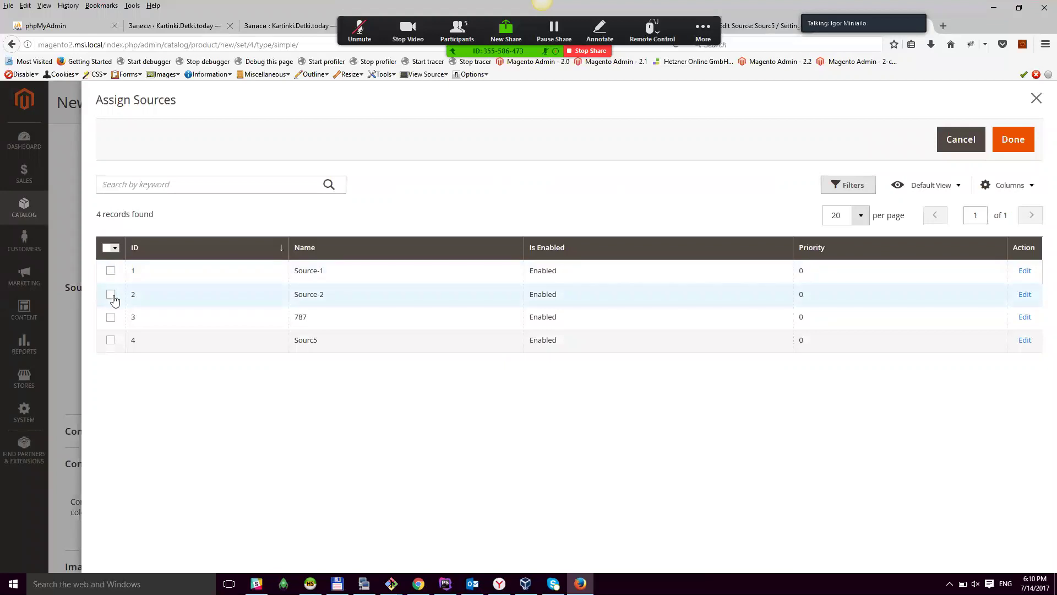
click(111, 271)
click(1014, 139)
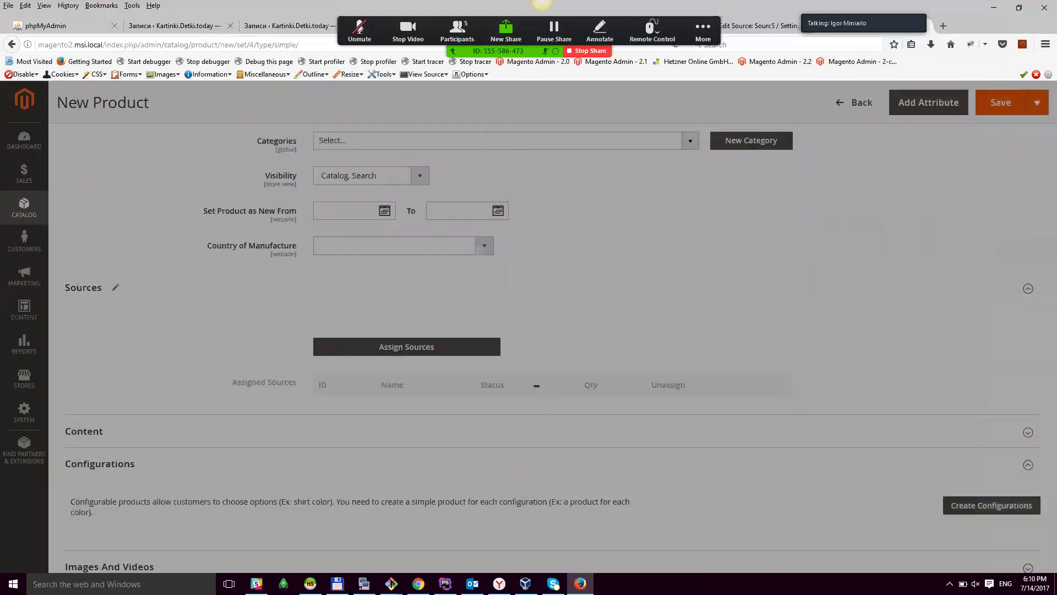
Step: Set quantities 100 and 200, mark Source-2 Out of Stock, and save
click(582, 407)
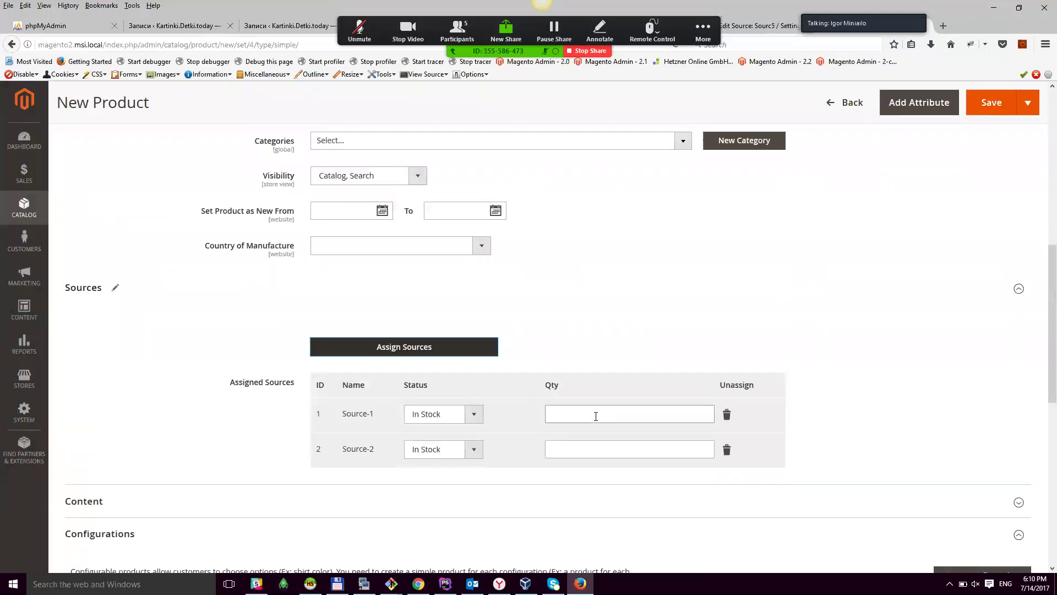
text(100)
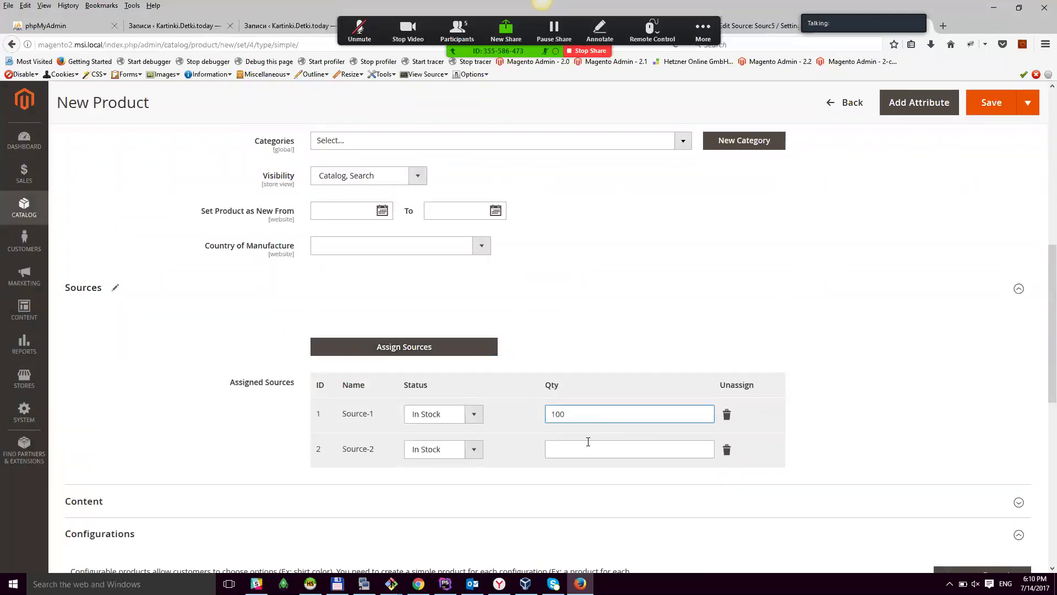
click(590, 446)
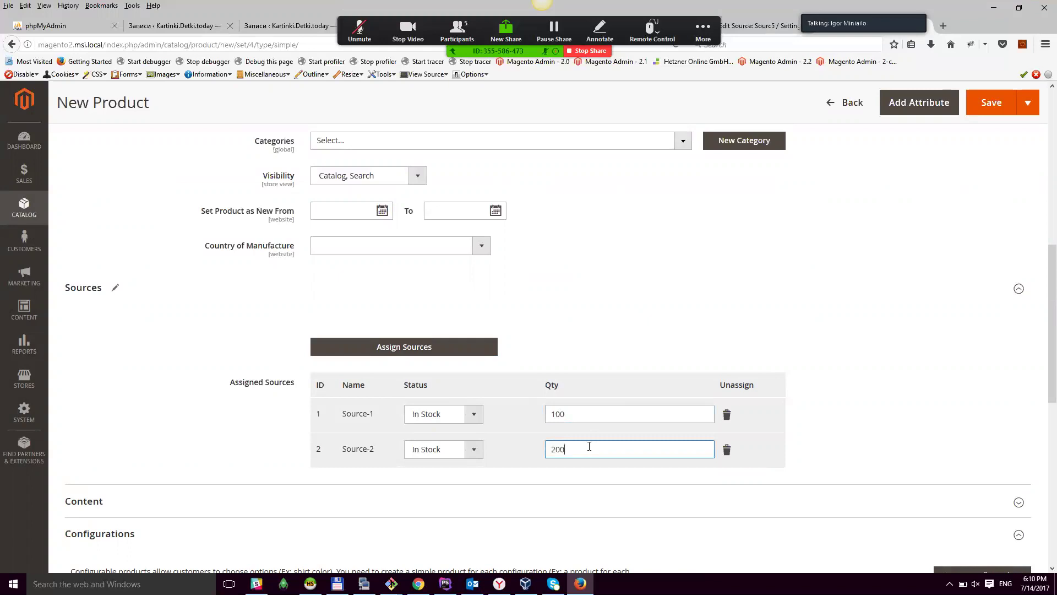
click(474, 414)
click(472, 447)
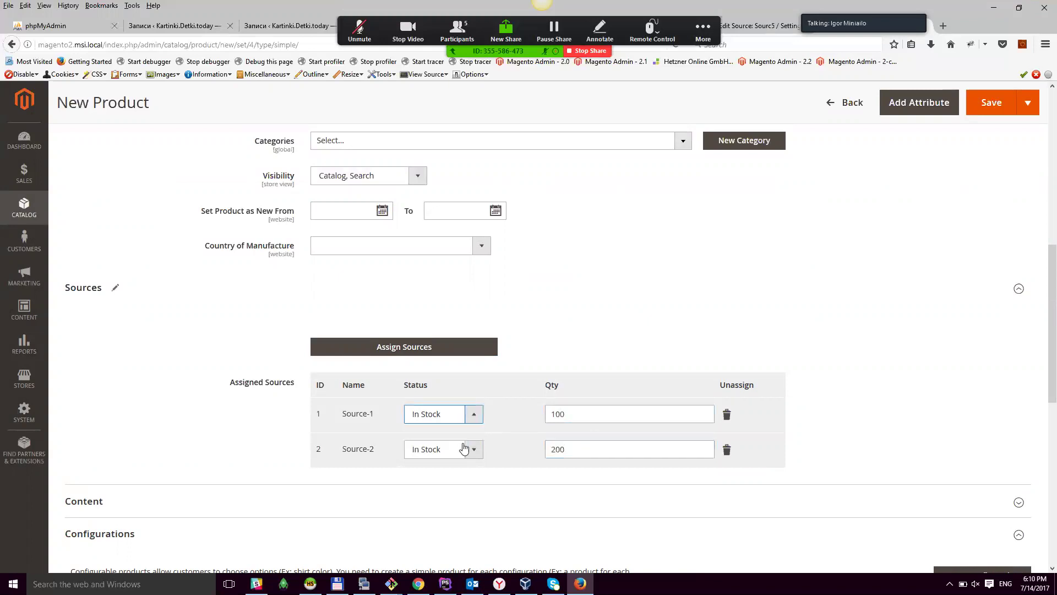
click(466, 449)
click(452, 476)
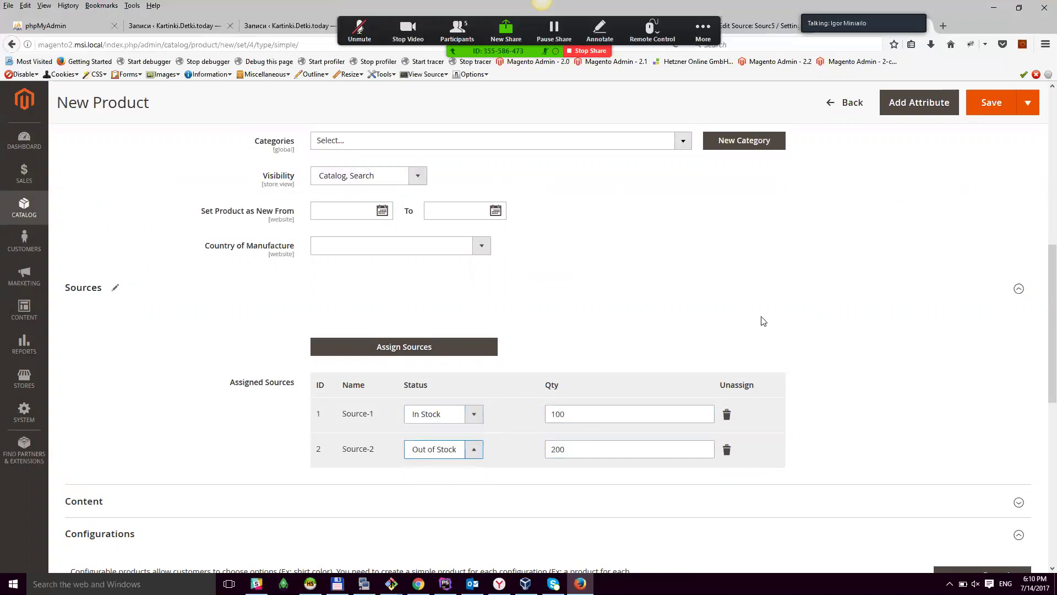
click(991, 102)
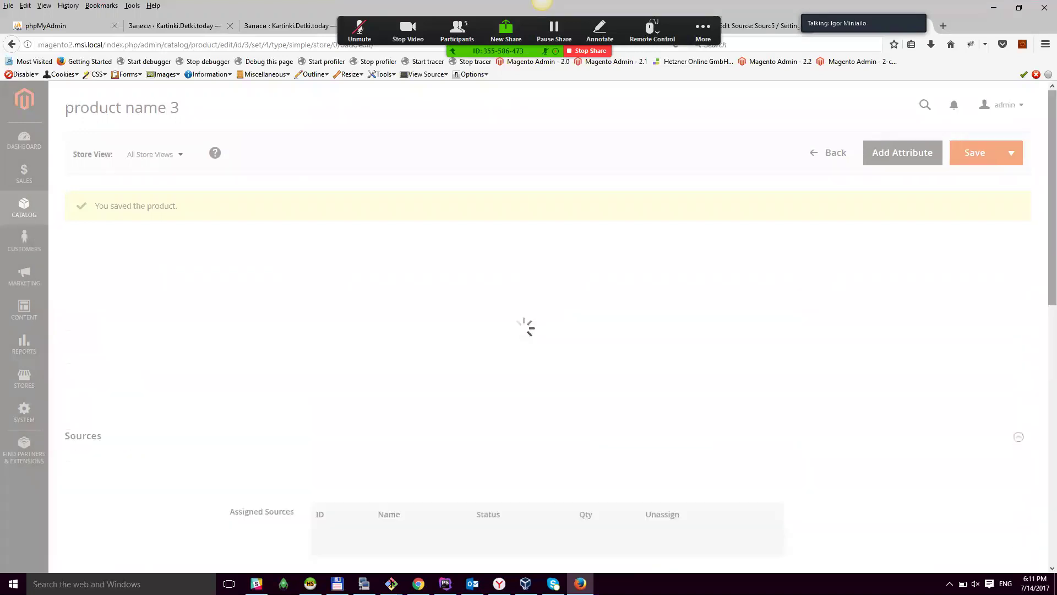
Step: Unassign Source-2 from product name 3 and reopen the Assign Sources list
scroll(528, 330, down, 4)
scroll(729, 425, down, 5)
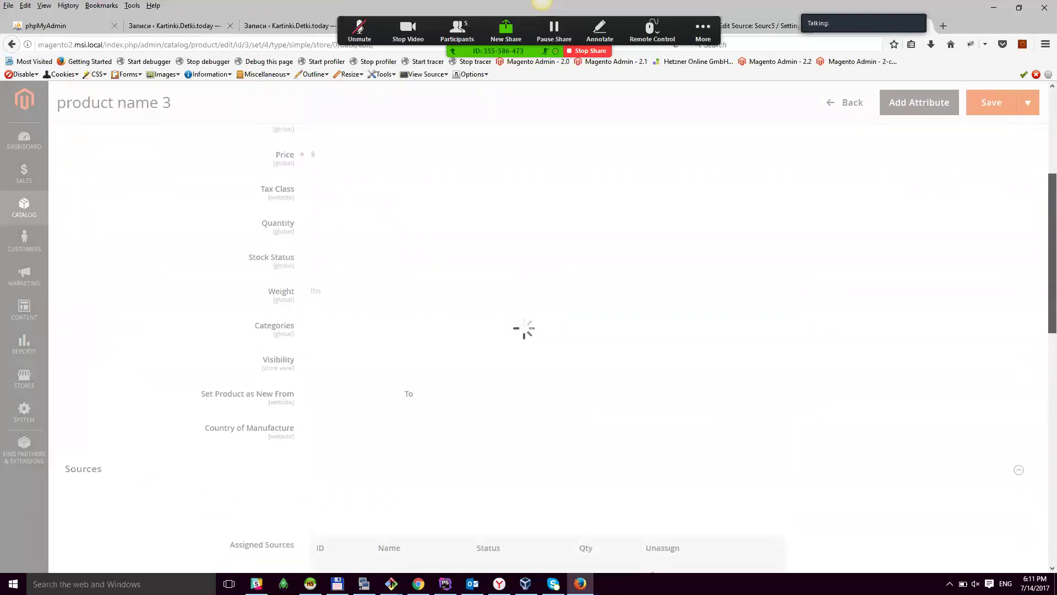
click(727, 426)
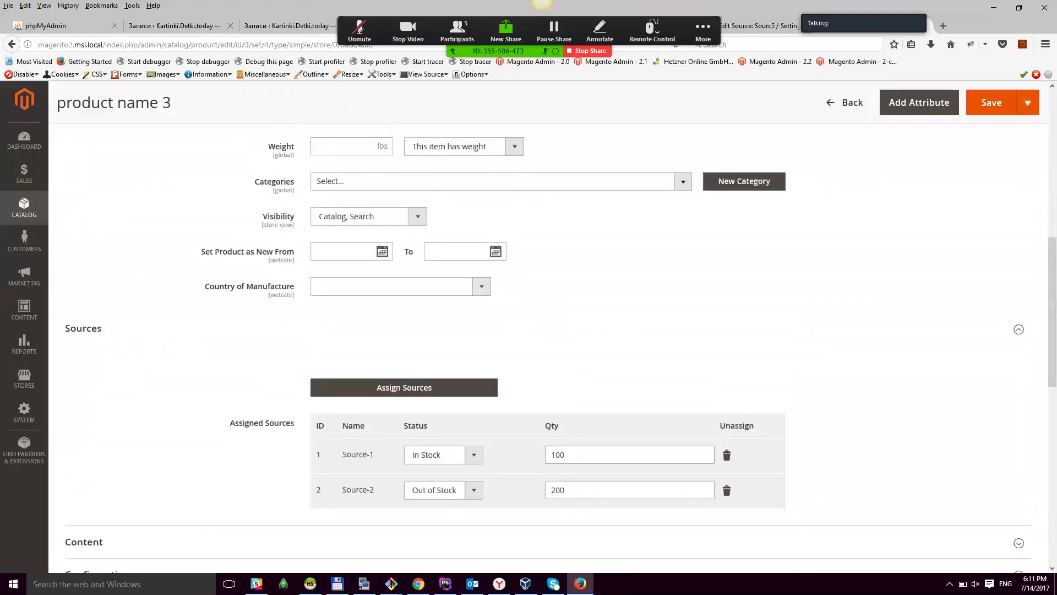
click(334, 393)
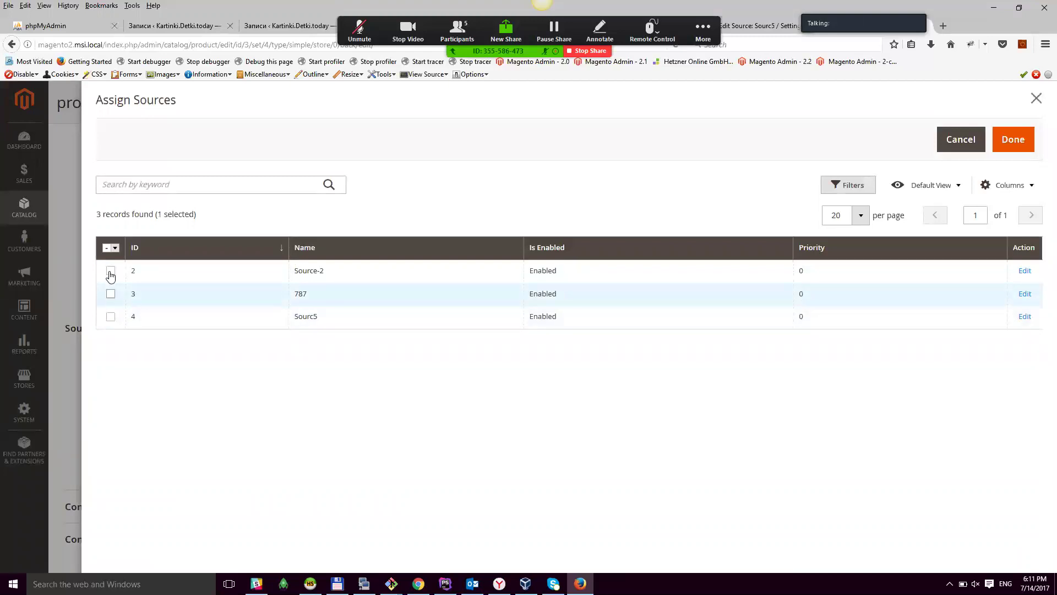
Step: Assign source 787 with quantity 300 and save product name 3
click(108, 248)
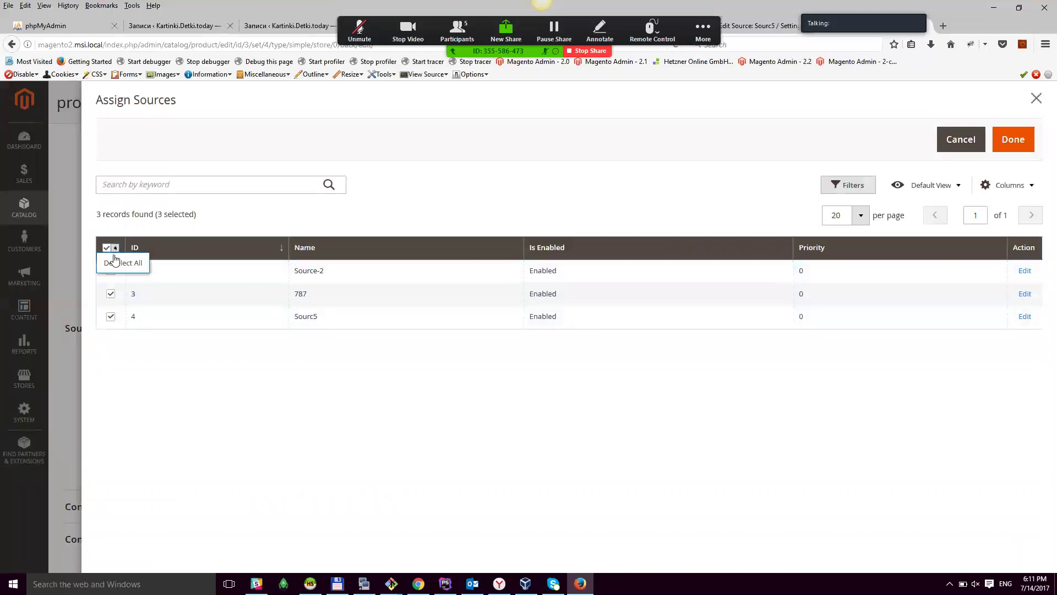
click(115, 263)
click(110, 295)
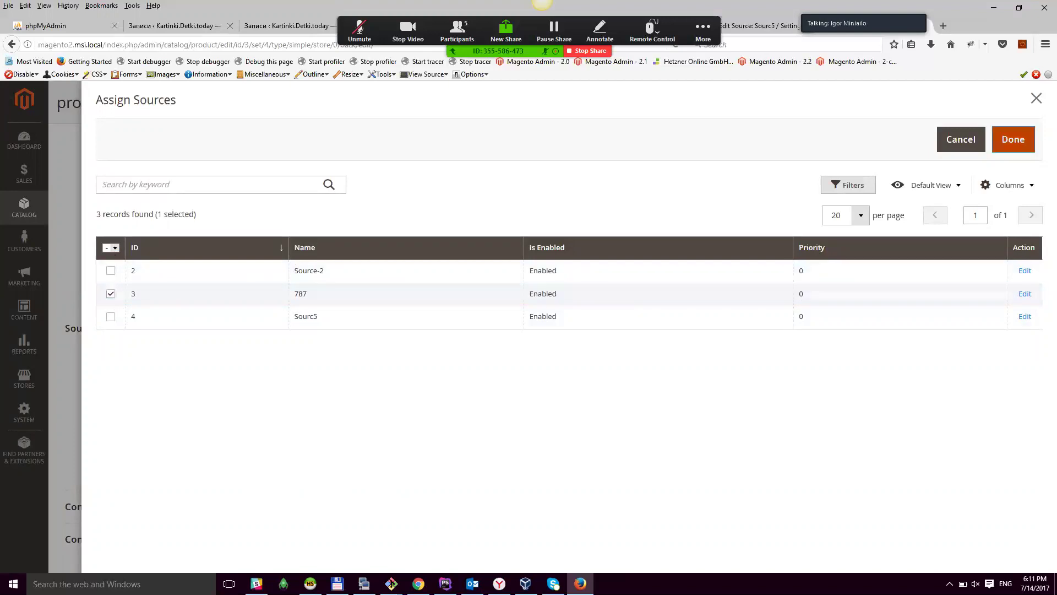
click(1013, 139)
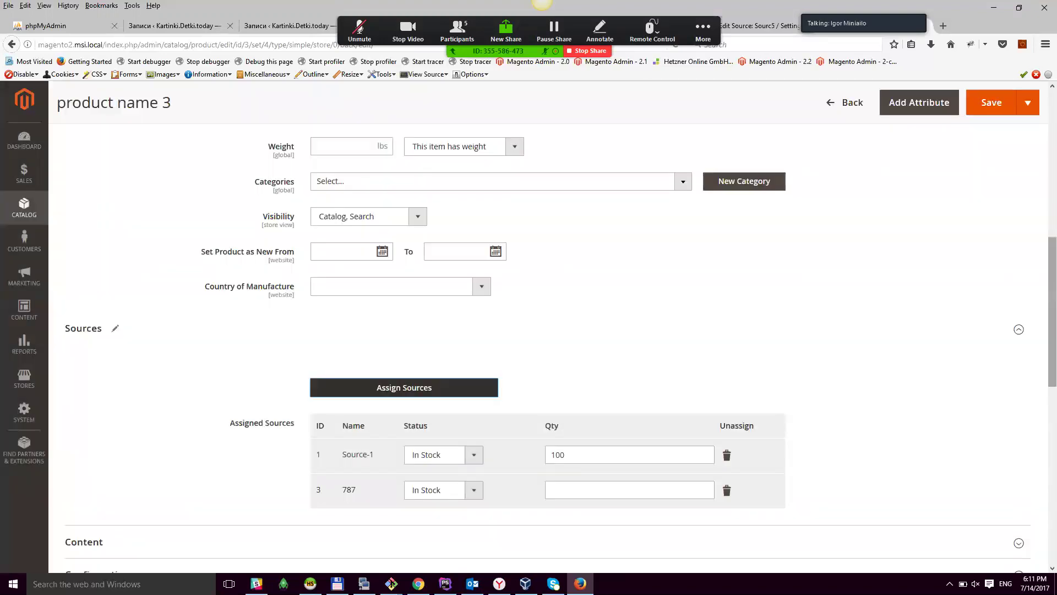
scroll(646, 386, down, 3)
click(620, 346)
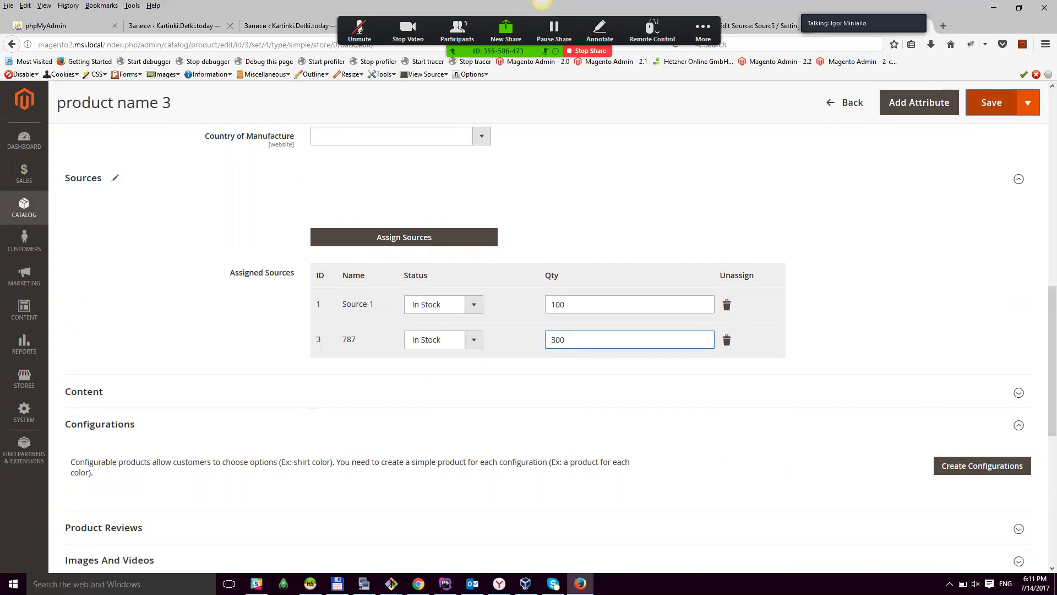
key(Return)
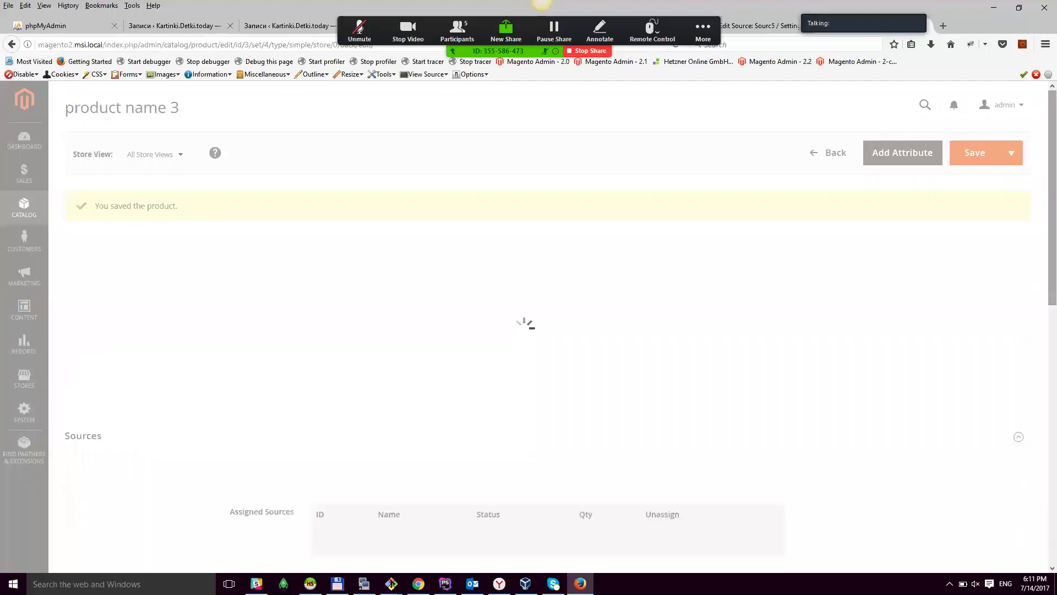
Step: Go to Stores > Manage Stocks, which lists stock 'test', and start a new stock
scroll(526, 325, down, 8)
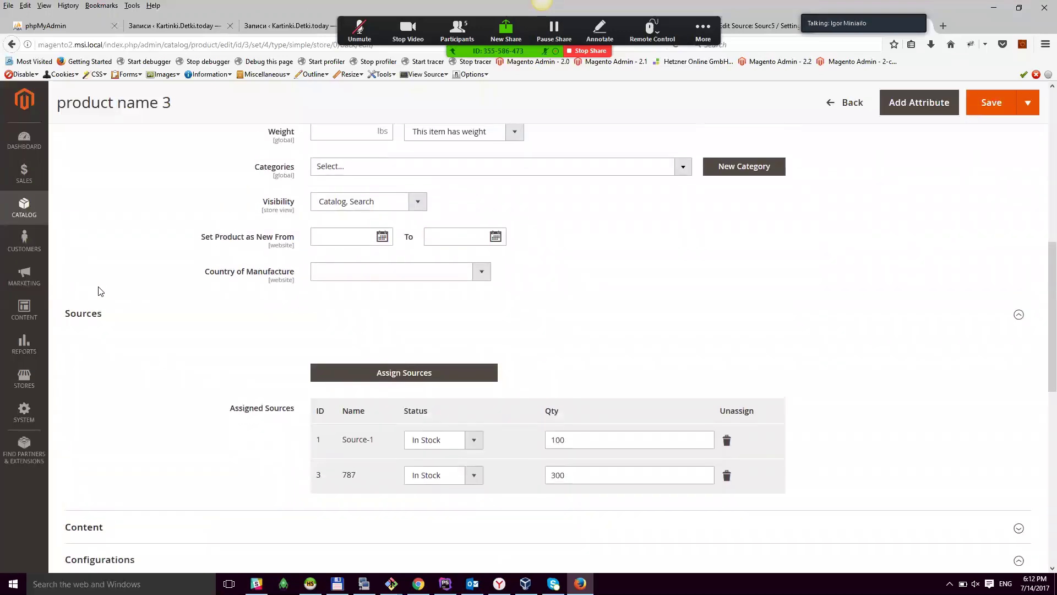
click(24, 384)
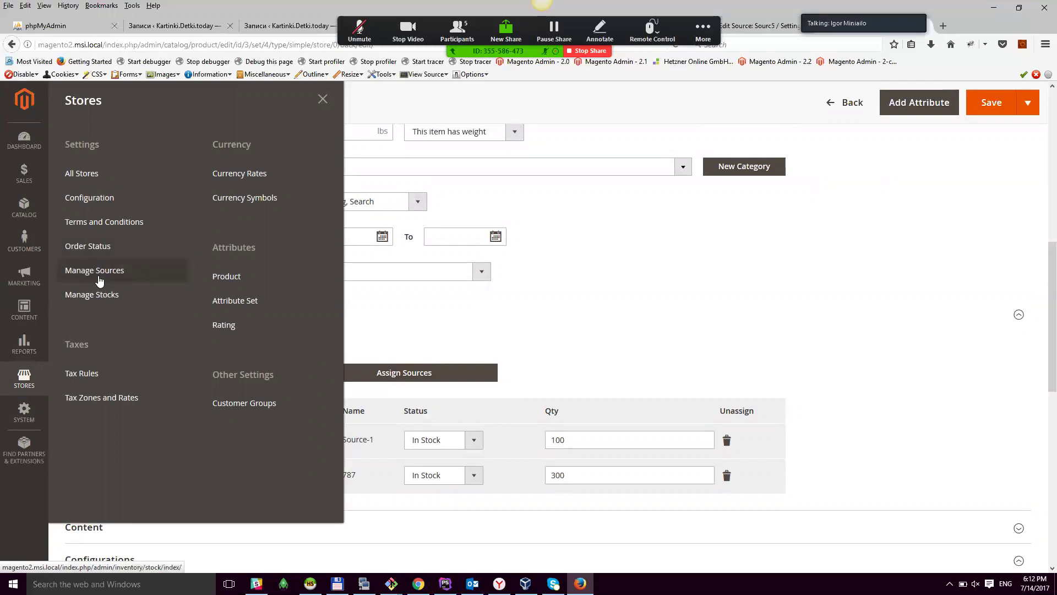
click(99, 294)
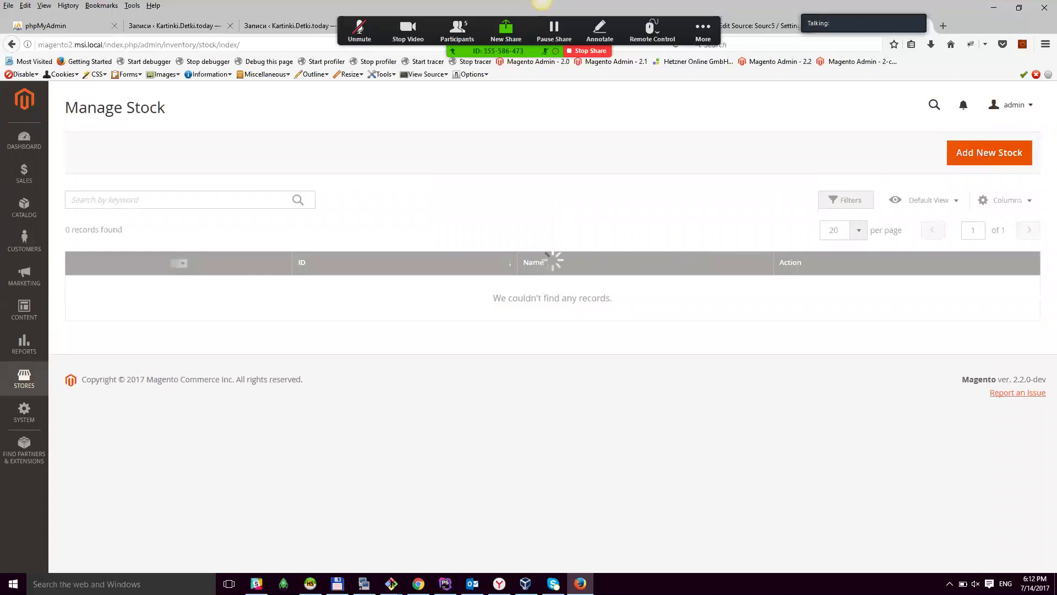
click(989, 180)
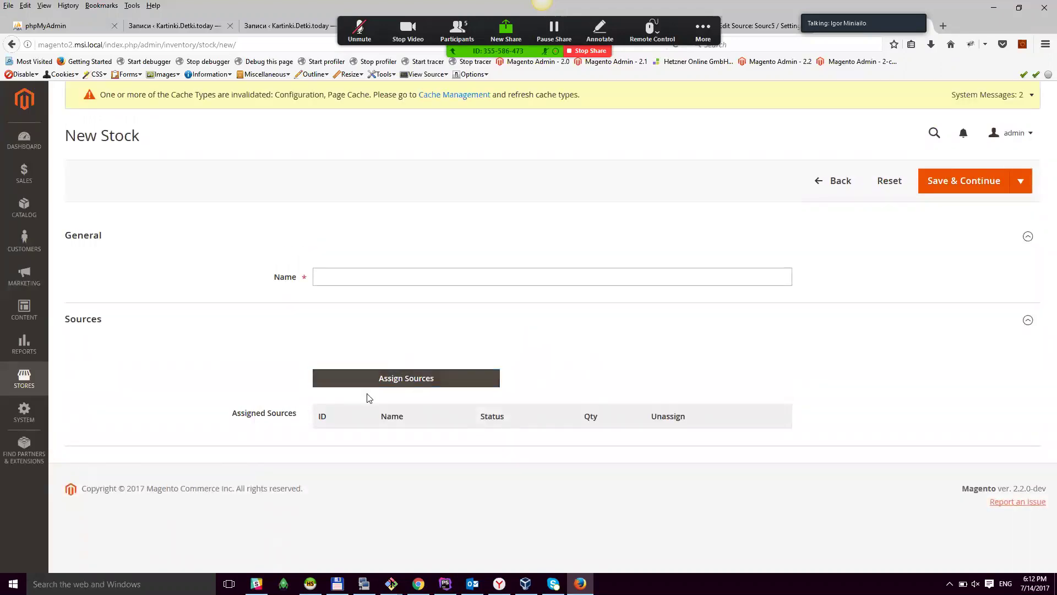
click(383, 379)
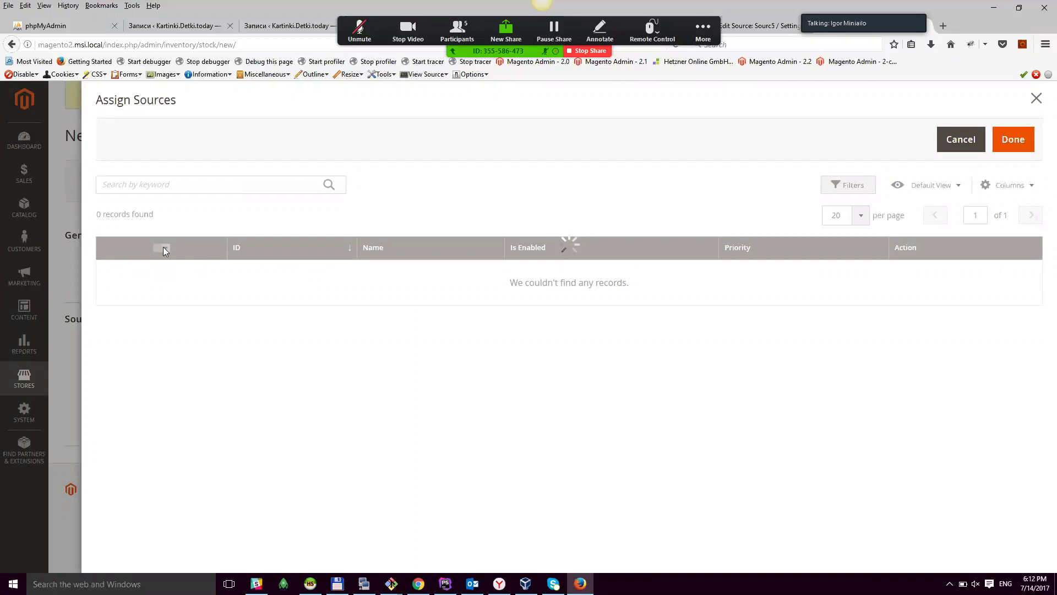
click(111, 271)
click(111, 294)
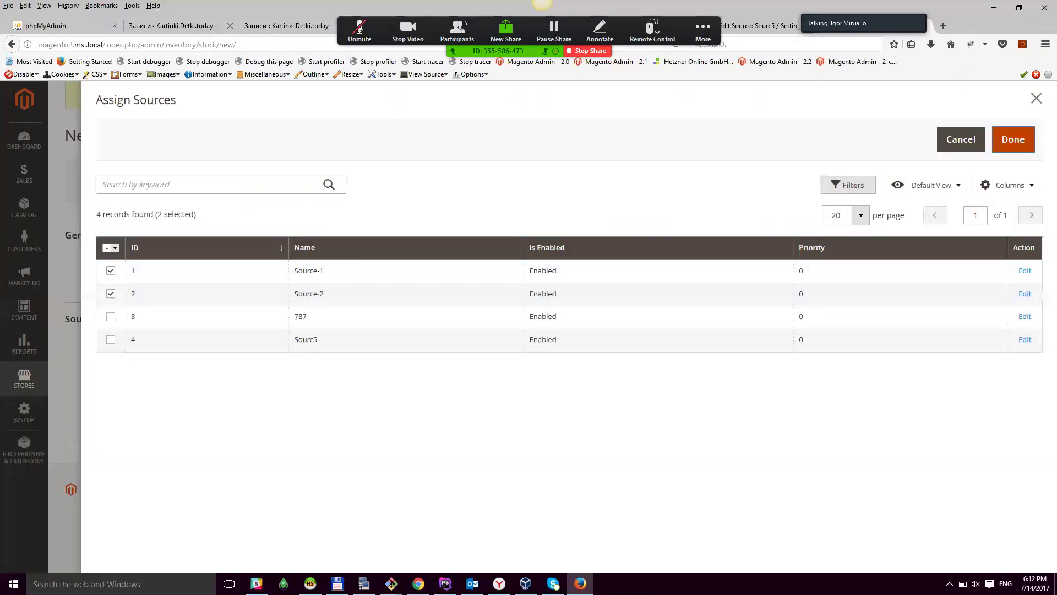
click(1013, 139)
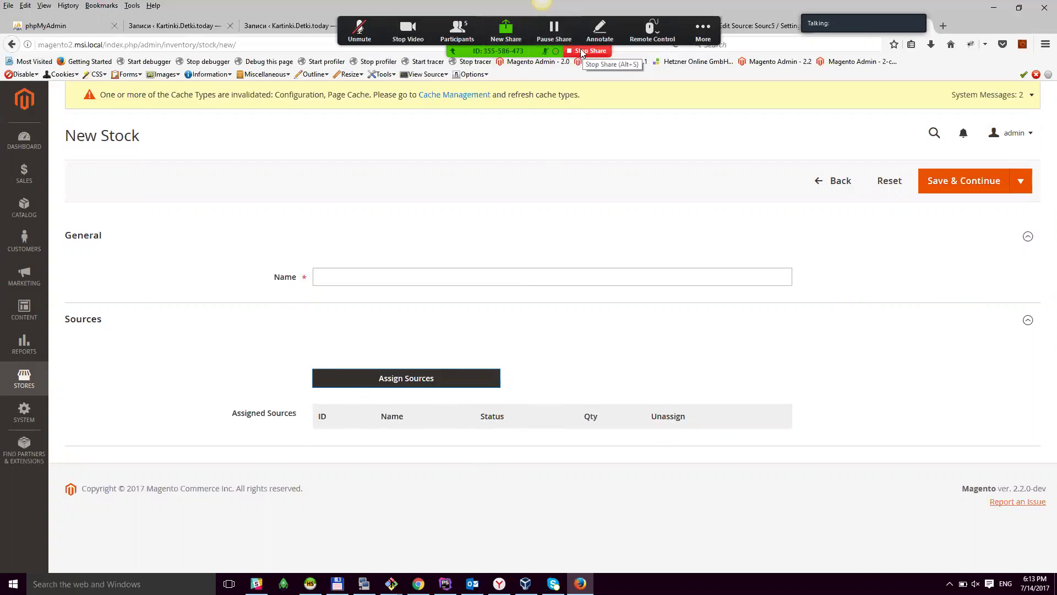
click(585, 52)
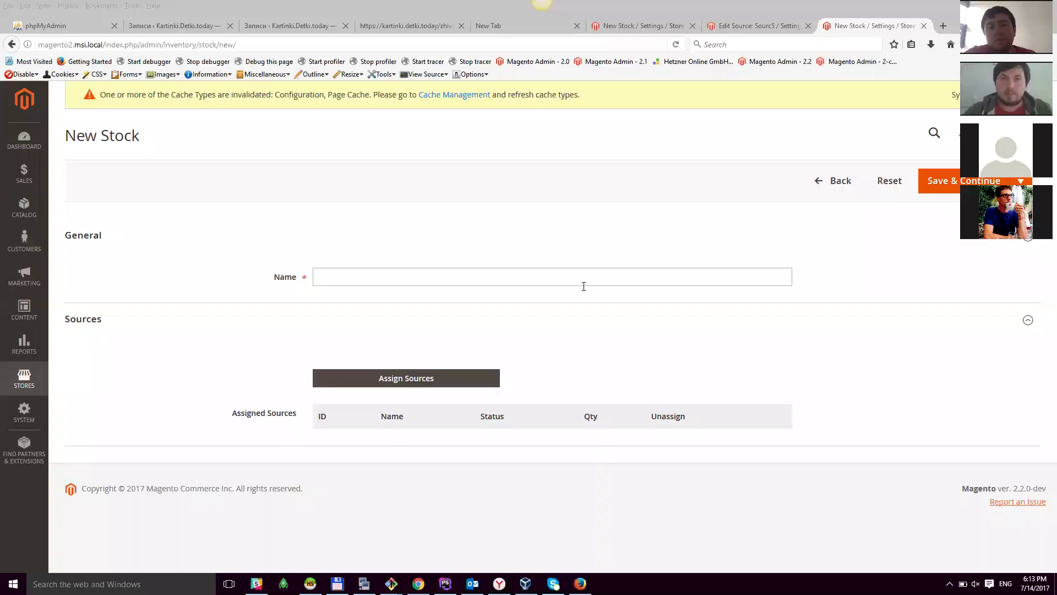
Step: Go to Stores > Manage Sources and start a new source from the list
click(25, 378)
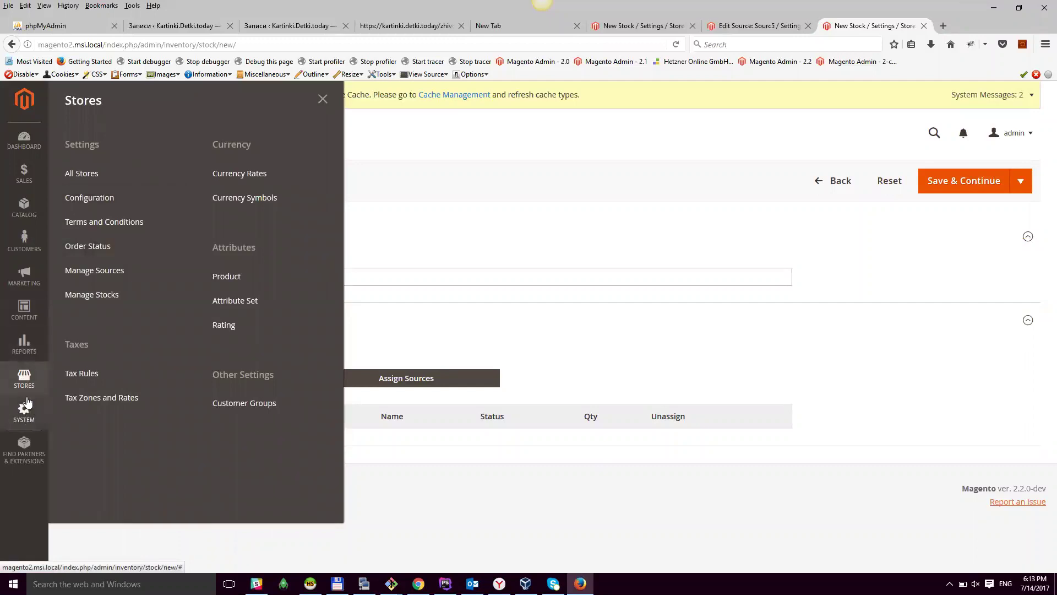
click(82, 270)
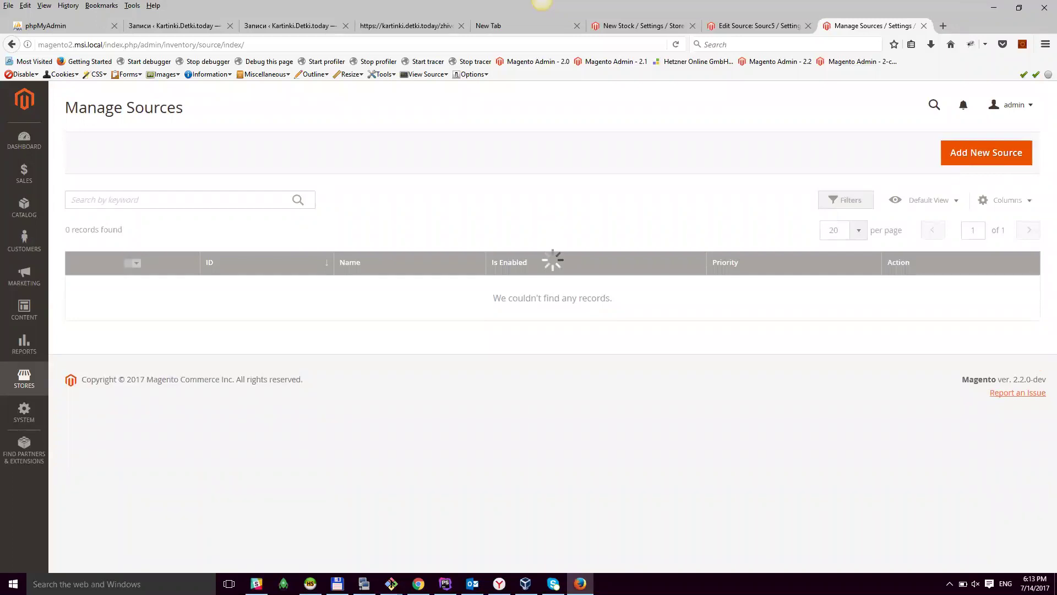
click(987, 153)
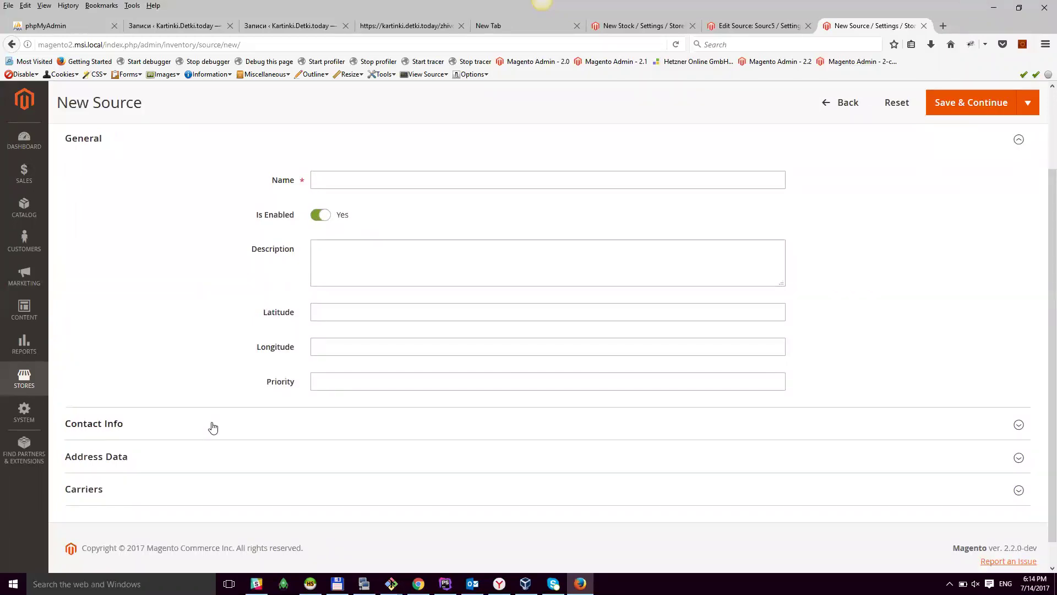
Step: Expand the Contact Info section of the New Source form
click(210, 427)
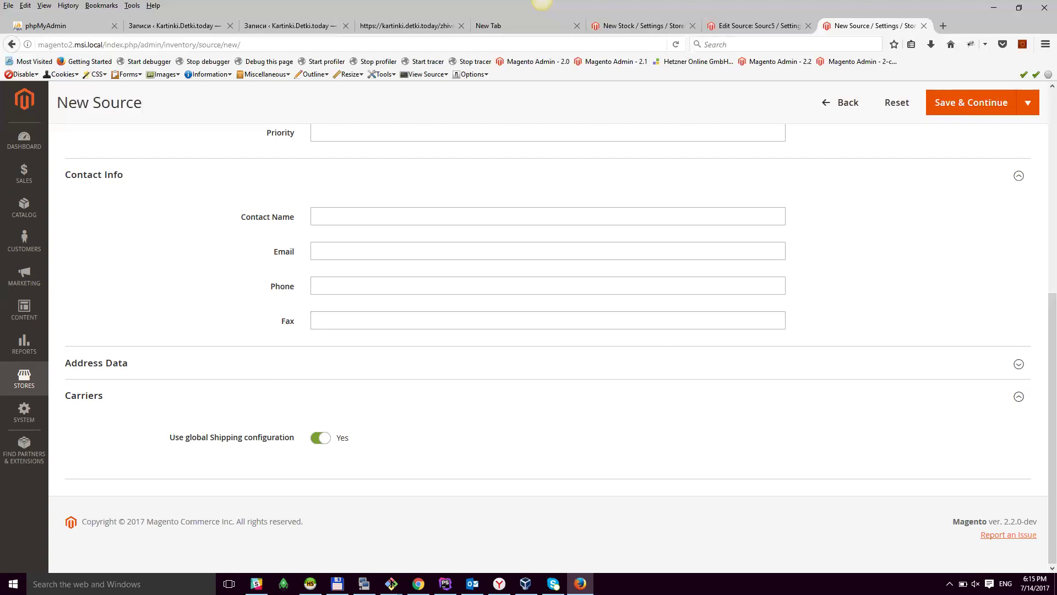
Step: Review Catalog > Inventory (MSI) carrier configuration in a new tab, then return to New Source
click(25, 385)
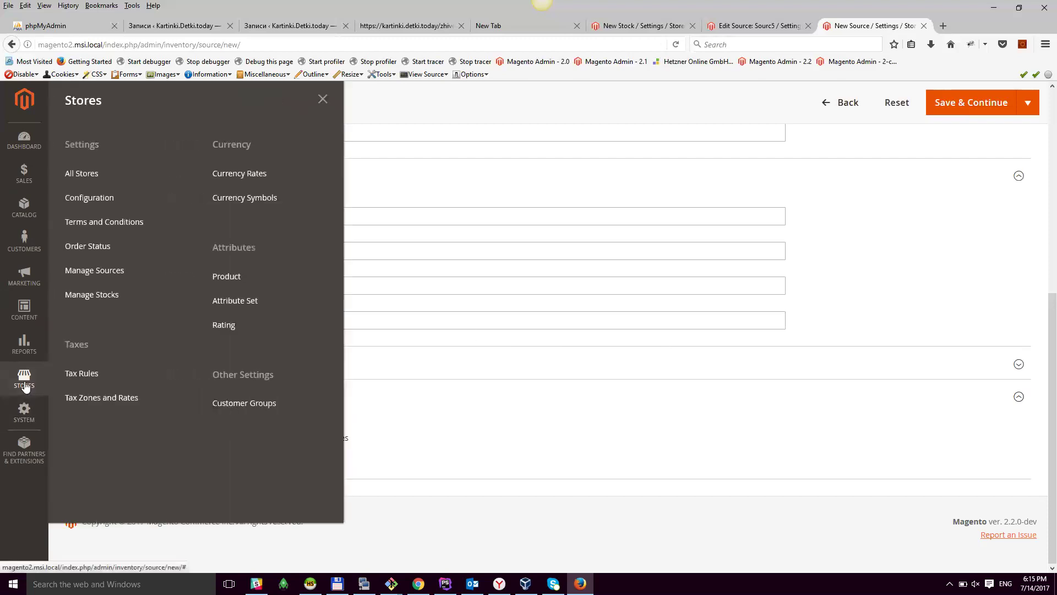
middle_click(101, 200)
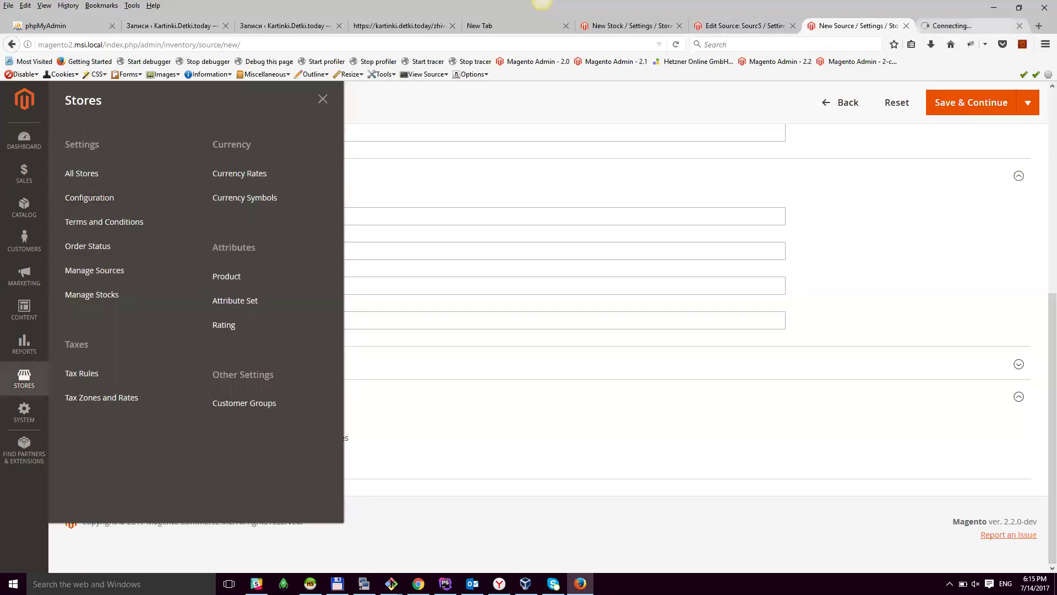
key(ctrl+Tab)
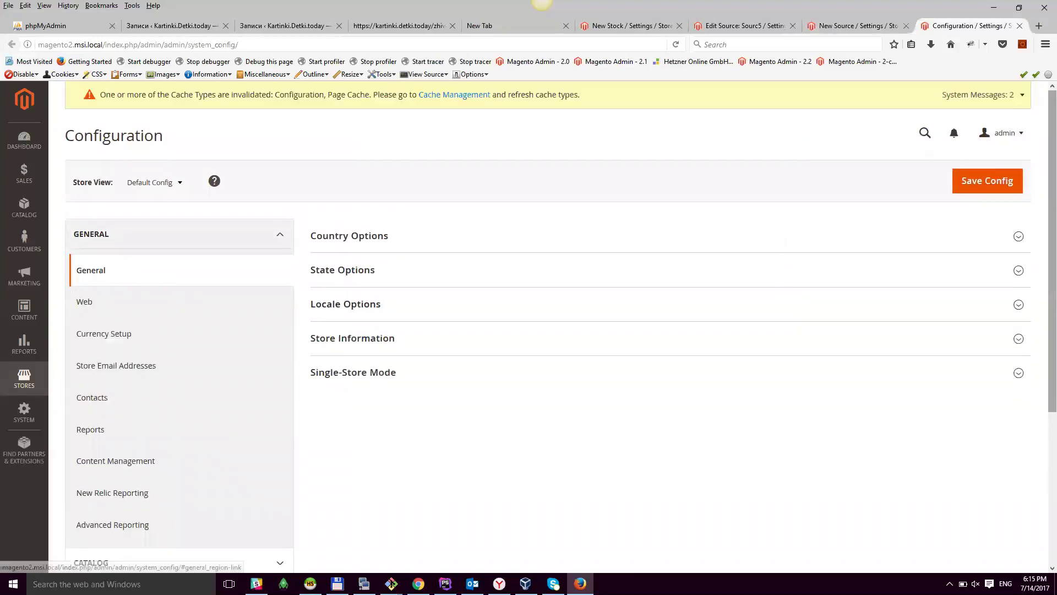
scroll(213, 465, down, 2)
click(194, 460)
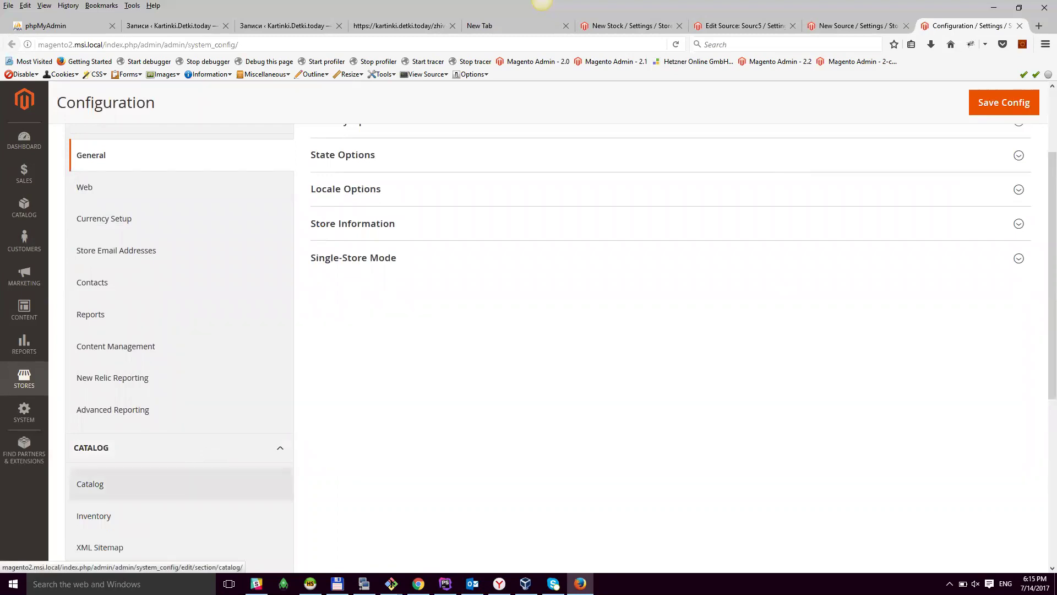
scroll(550, 330, down, 2)
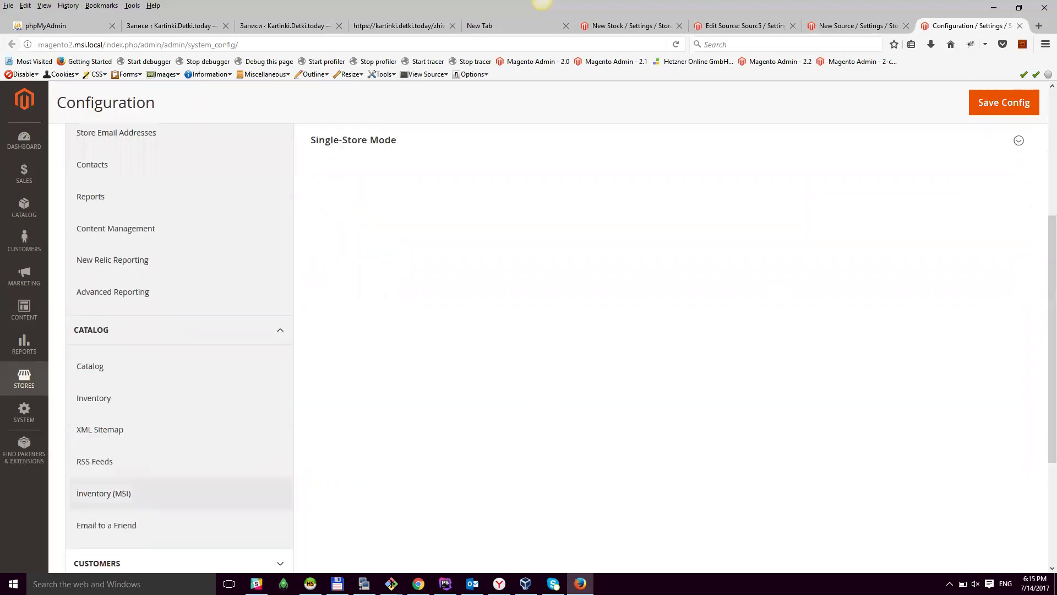
click(104, 493)
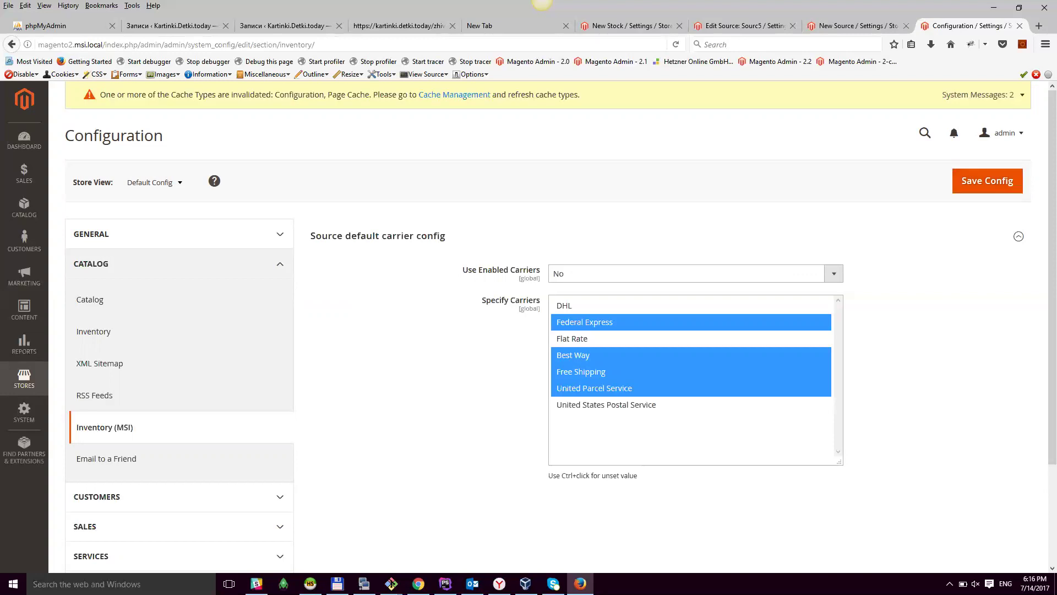
click(854, 26)
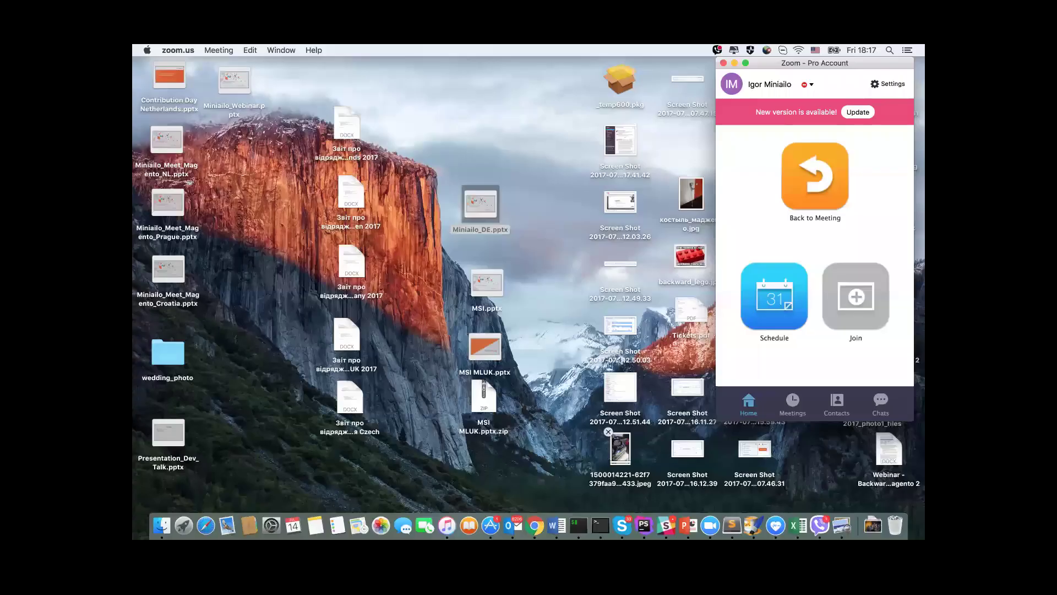
Step: Load b2b.dev.magento.com/builds/ in Chrome and open the current/ build folder
click(534, 524)
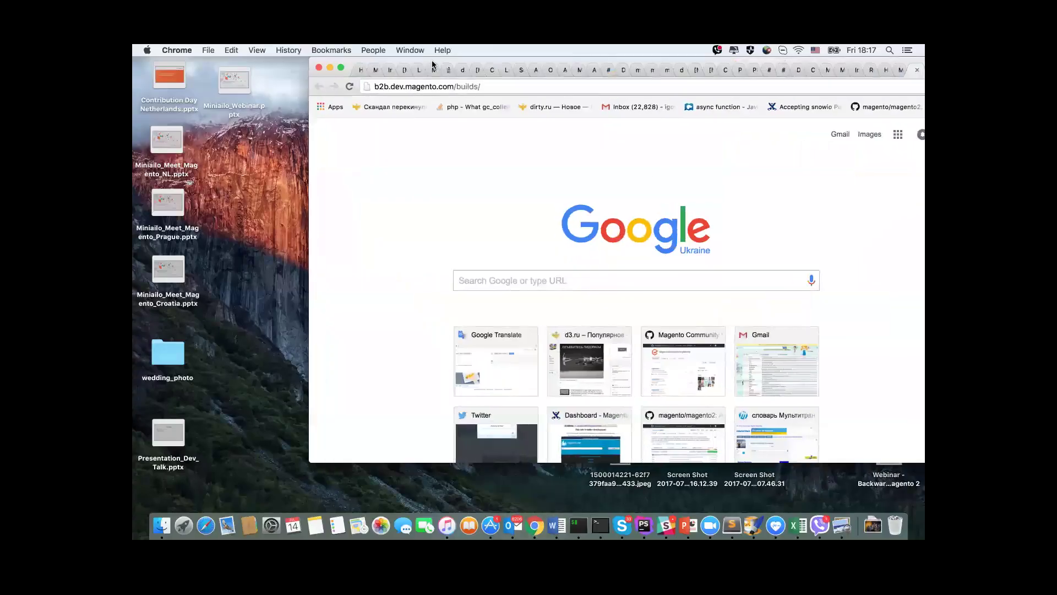
drag(351, 66, 285, 104)
click(331, 122)
key(Return)
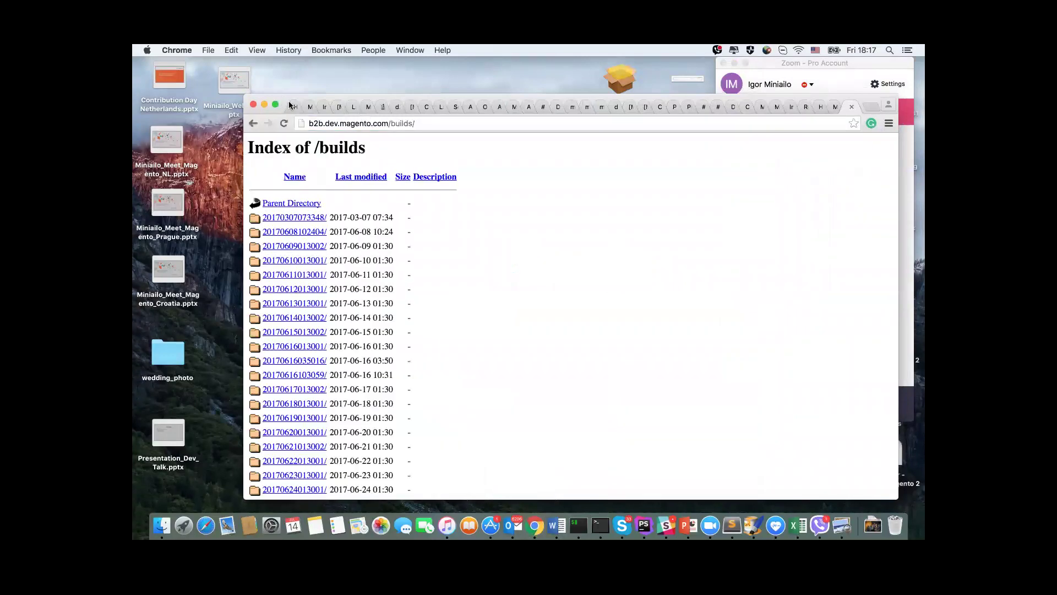
scroll(355, 263, down, 10)
click(272, 476)
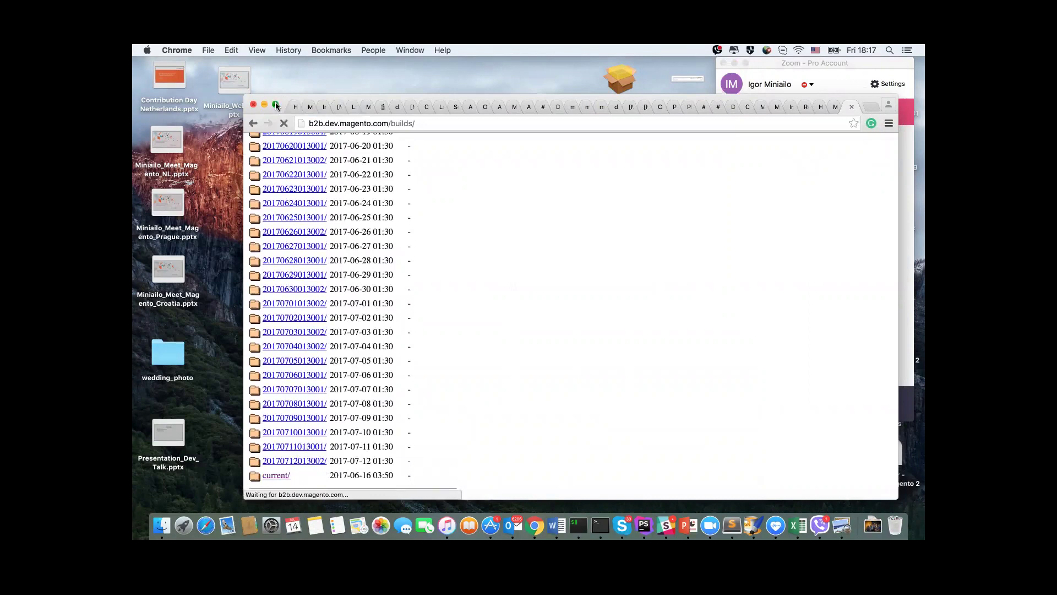
key(ctrl+Right)
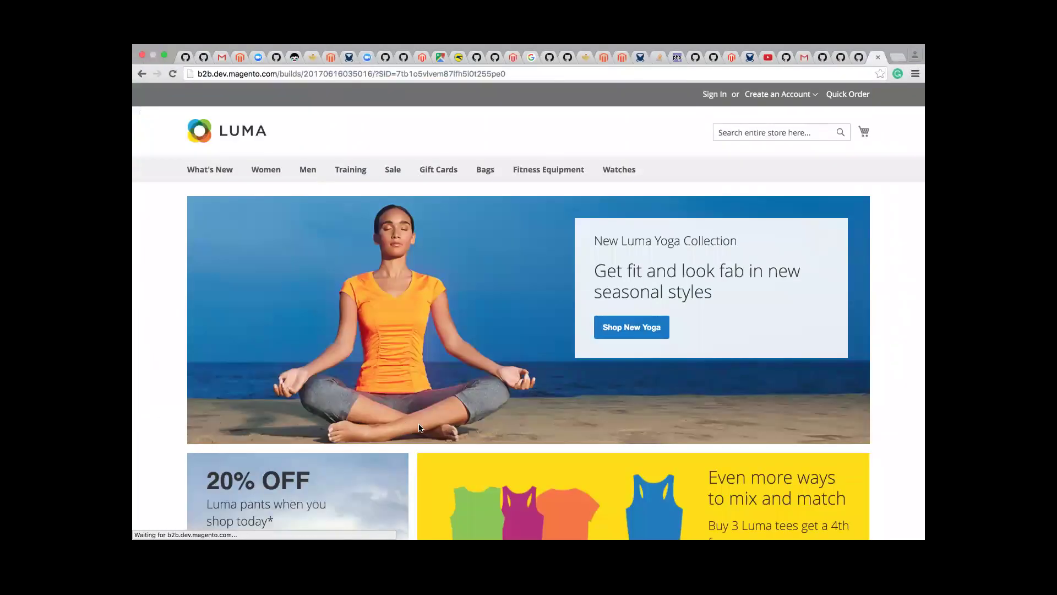
Step: Swap the URL's session id for backend/admin/ and enter the admin username on the sign-in page
drag(375, 73, 506, 73)
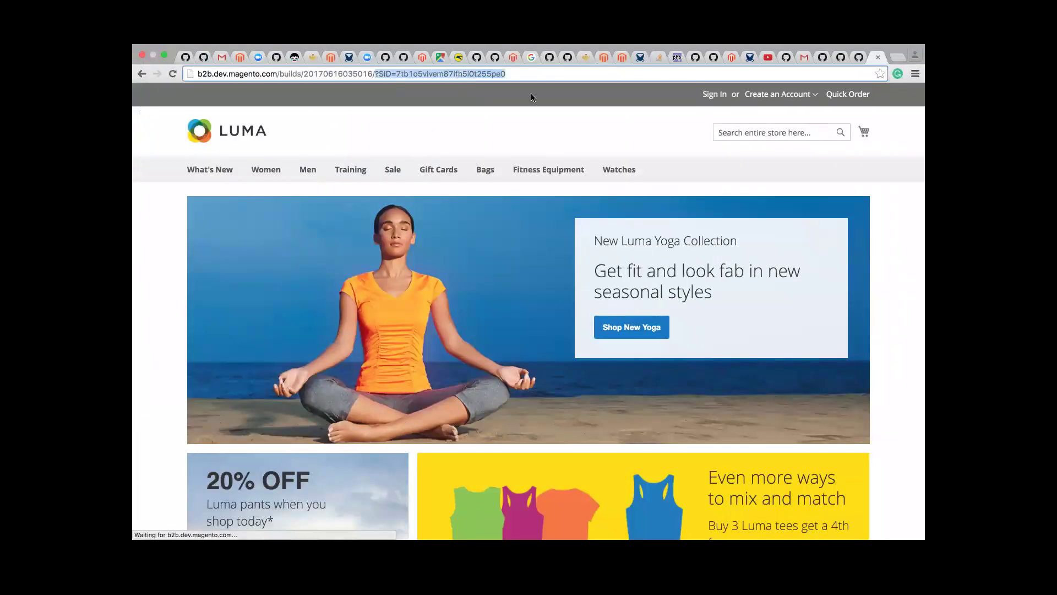
key(BackSpace)
text(backend/admin/)
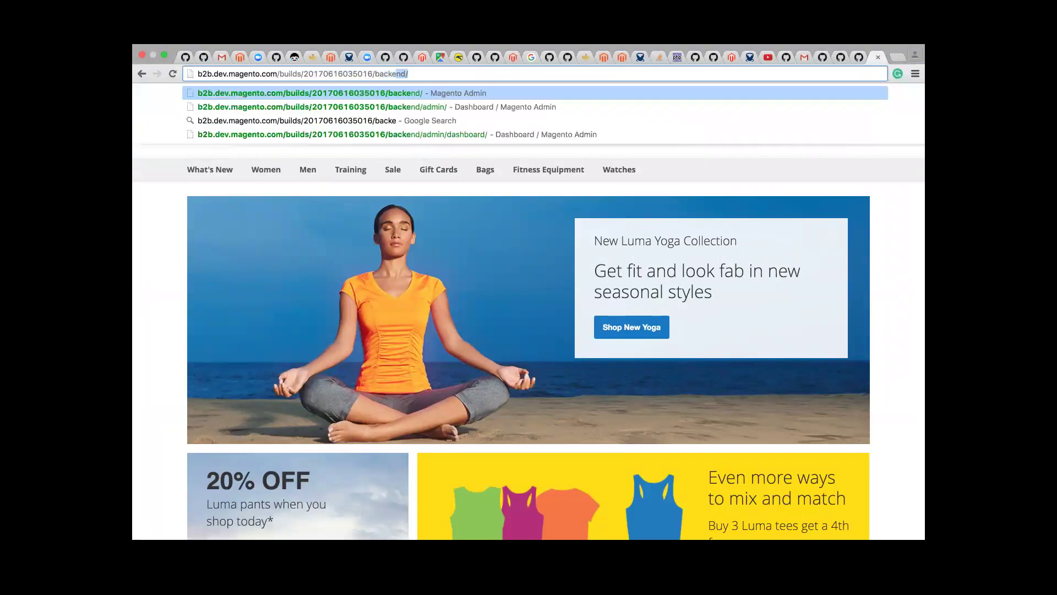
key(Return)
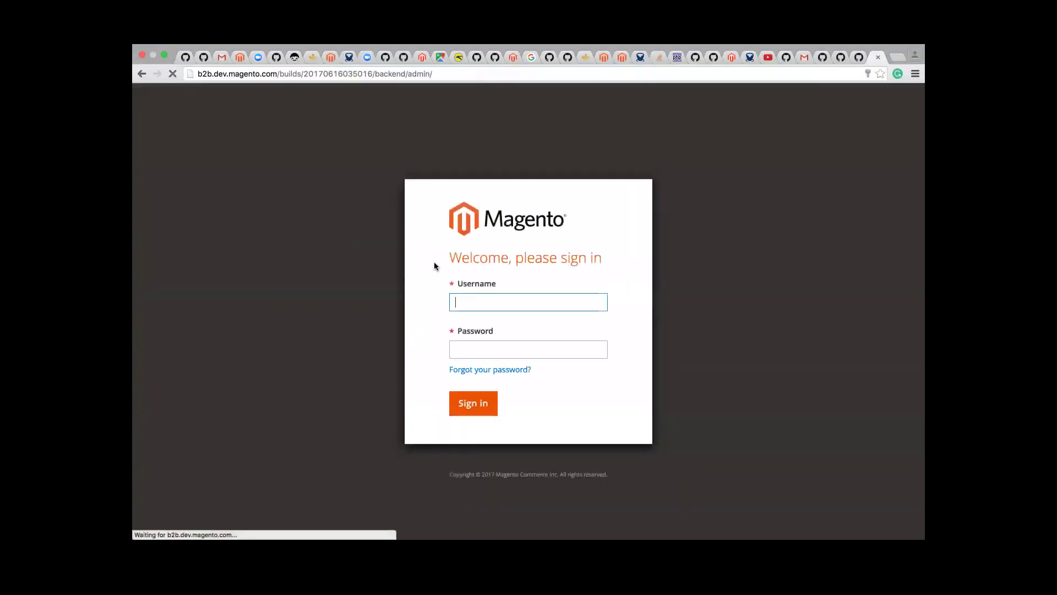
text(admin)
key(Tab)
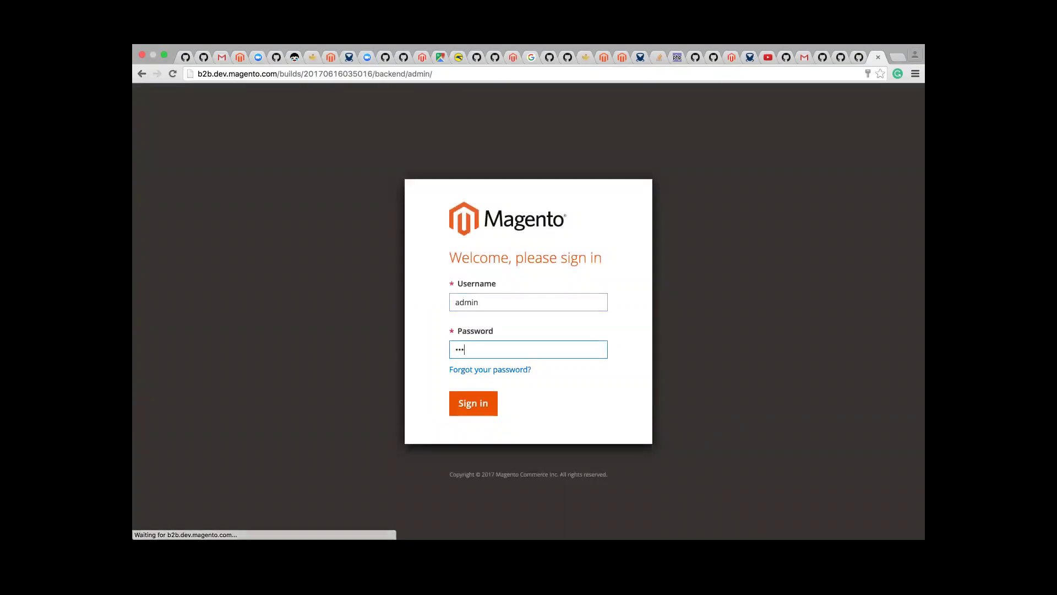
Step: Enter the password, sign in, and open Customers > Companies, cancelling the Reinhart Construction inline edit
click(483, 405)
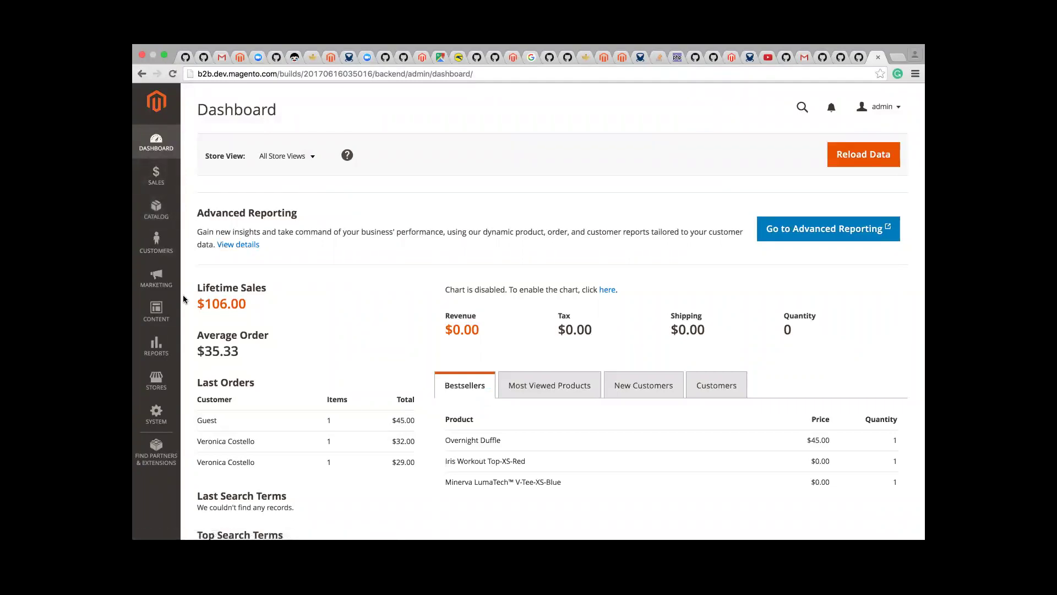
click(157, 242)
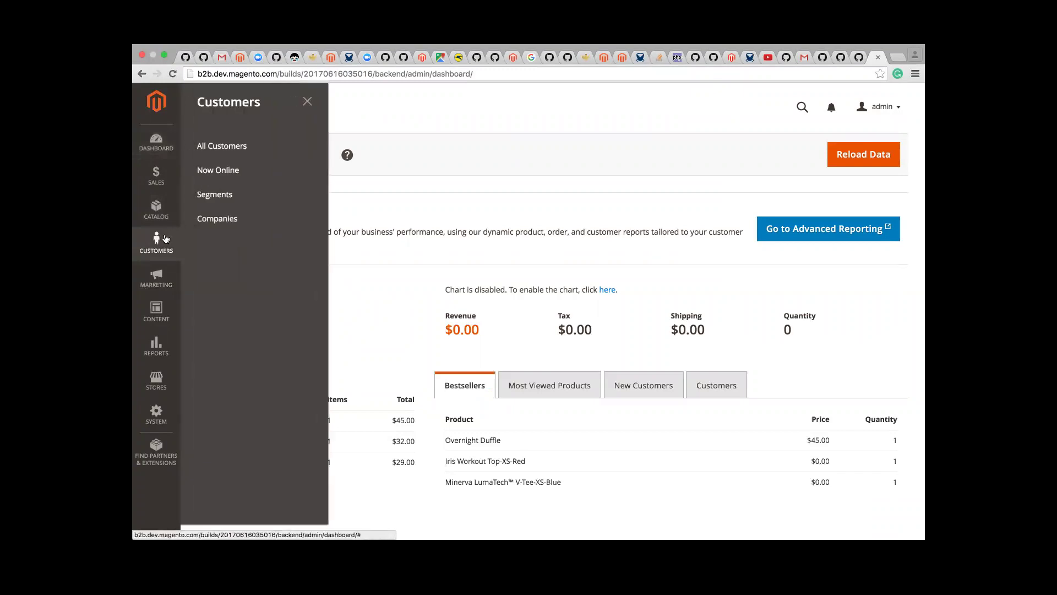
click(223, 218)
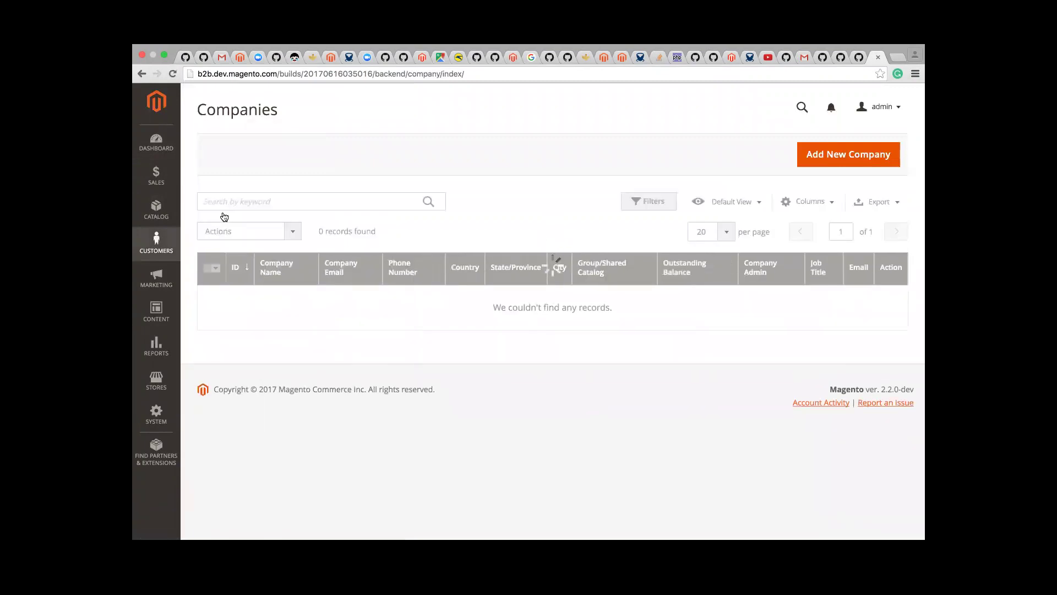
click(283, 298)
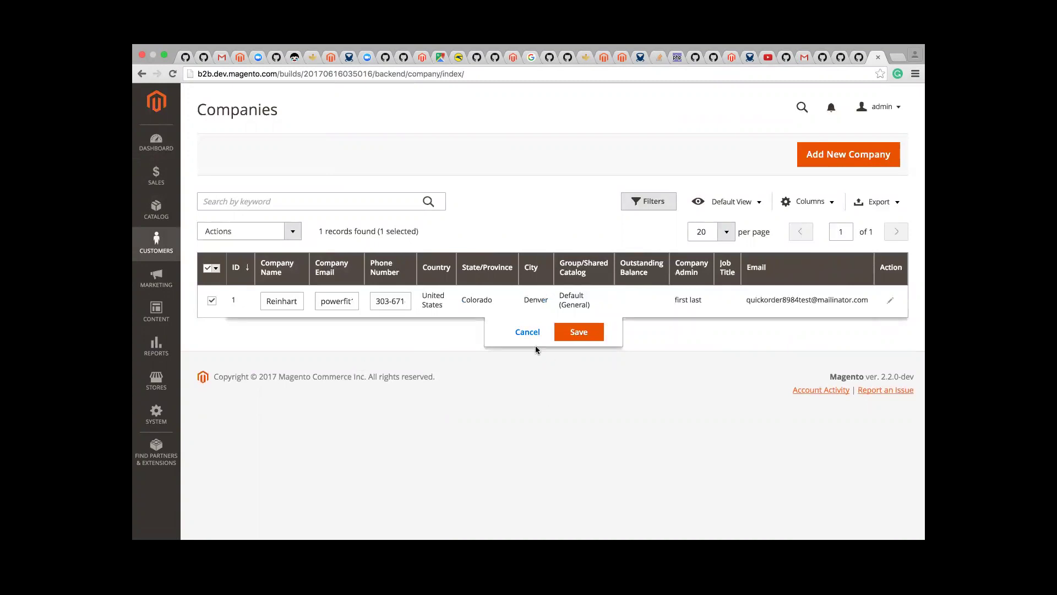
click(527, 332)
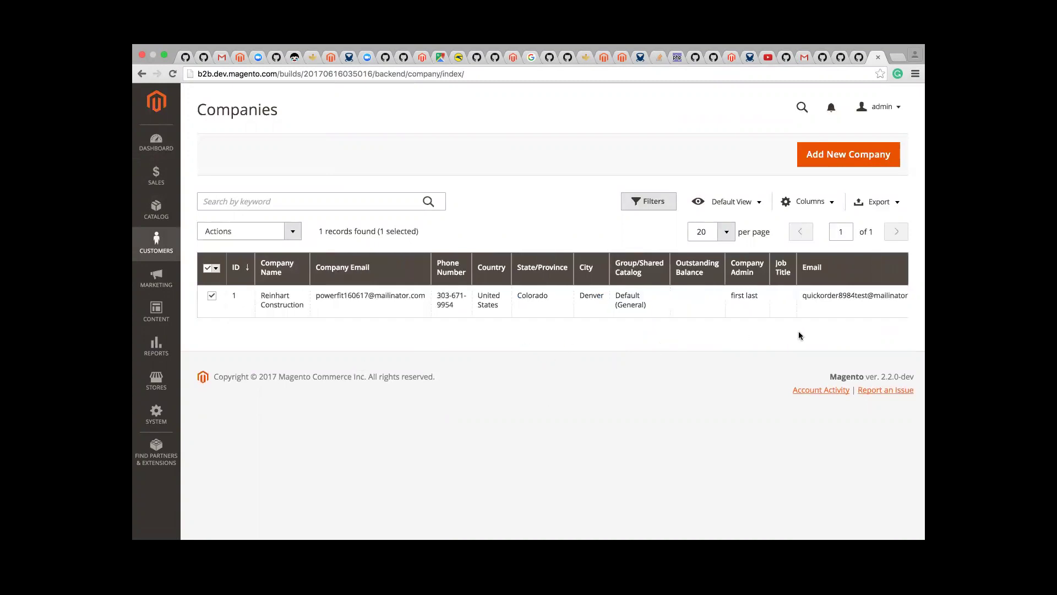
scroll(799, 310, right, 2)
Step: Open Reinhart Construction for editing and expand Advanced Settings, leaving quotes enabled
click(890, 296)
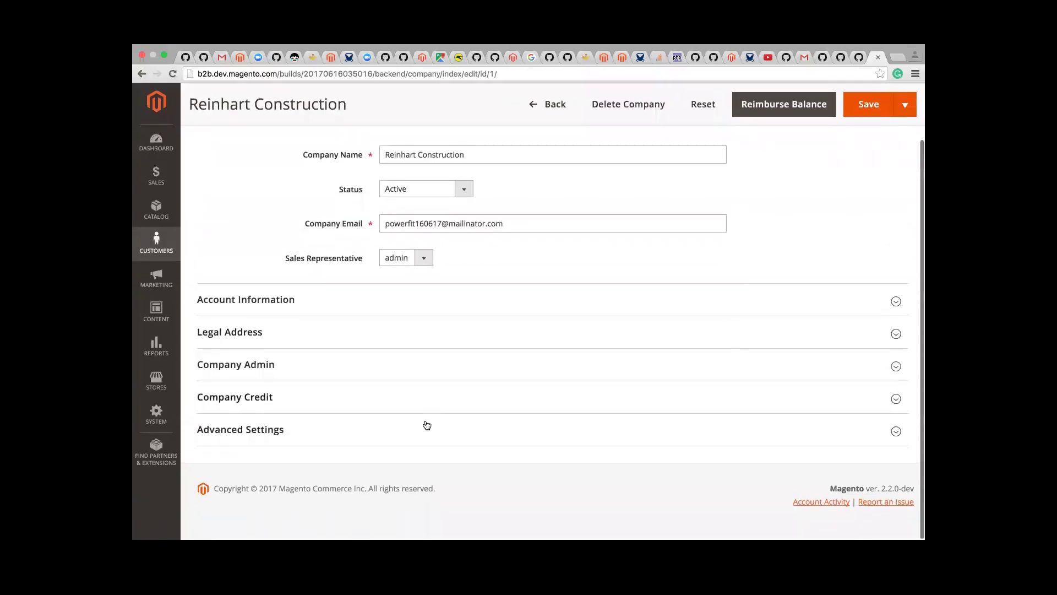
click(425, 423)
scroll(608, 442, down, 1)
scroll(607, 443, down, 5)
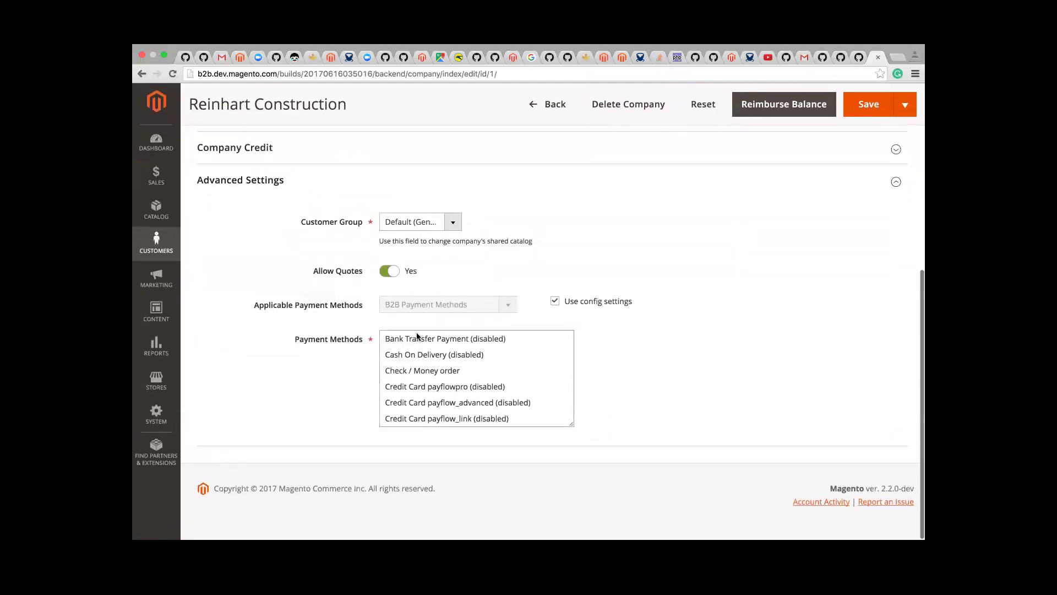
click(392, 272)
click(395, 274)
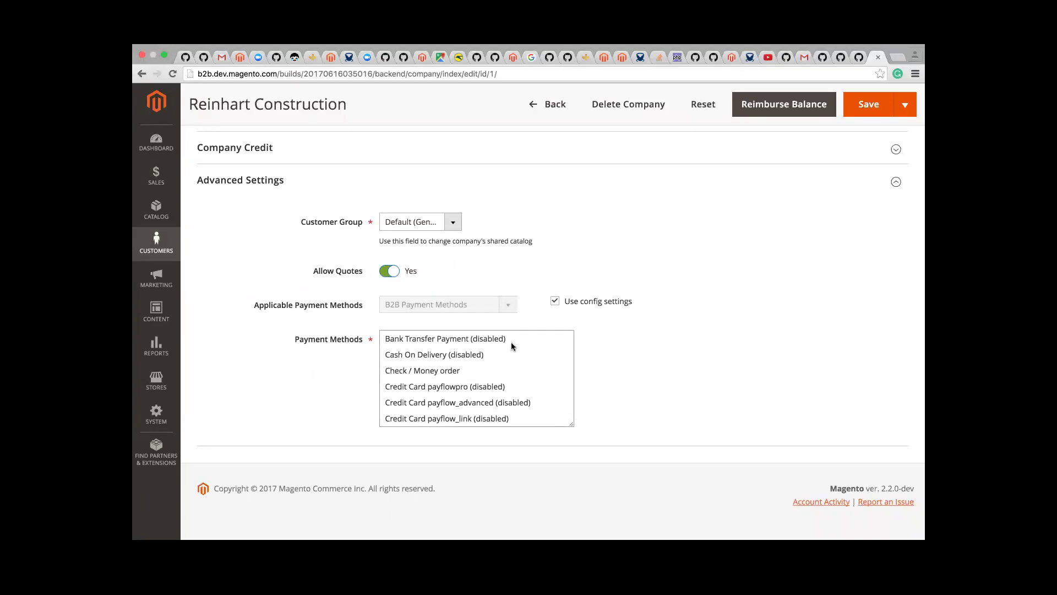
Step: Uncheck 'Use config settings' for Applicable Payment Methods, leaving B2B Payment Methods selected
click(555, 302)
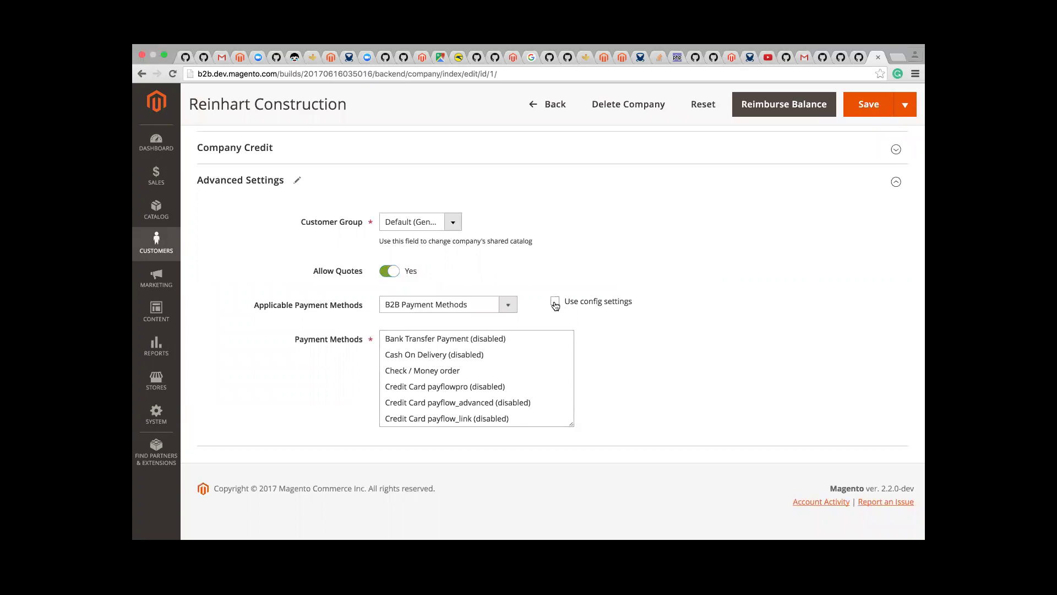
click(555, 302)
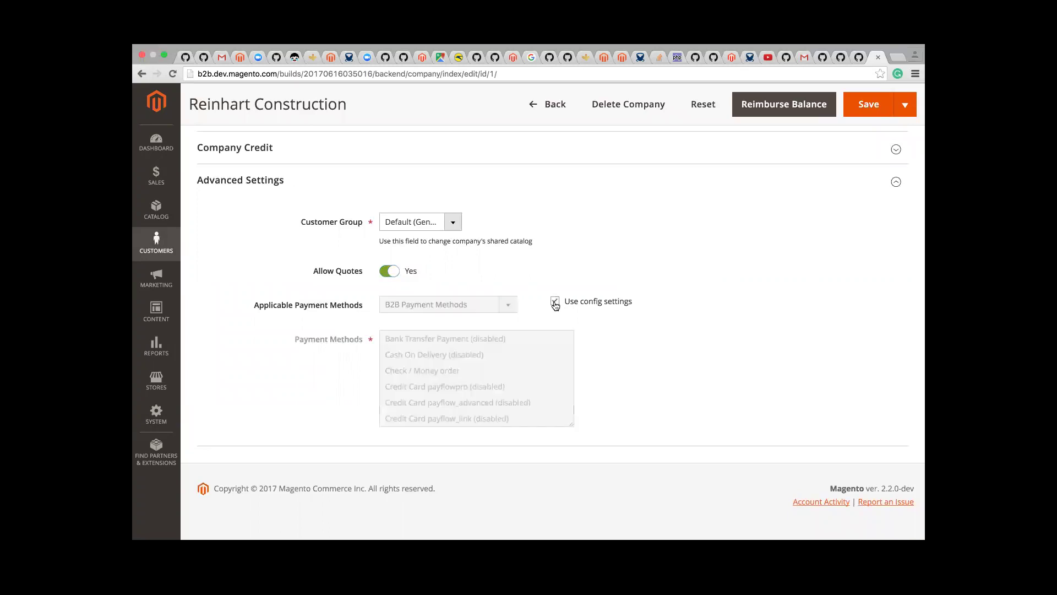
click(556, 302)
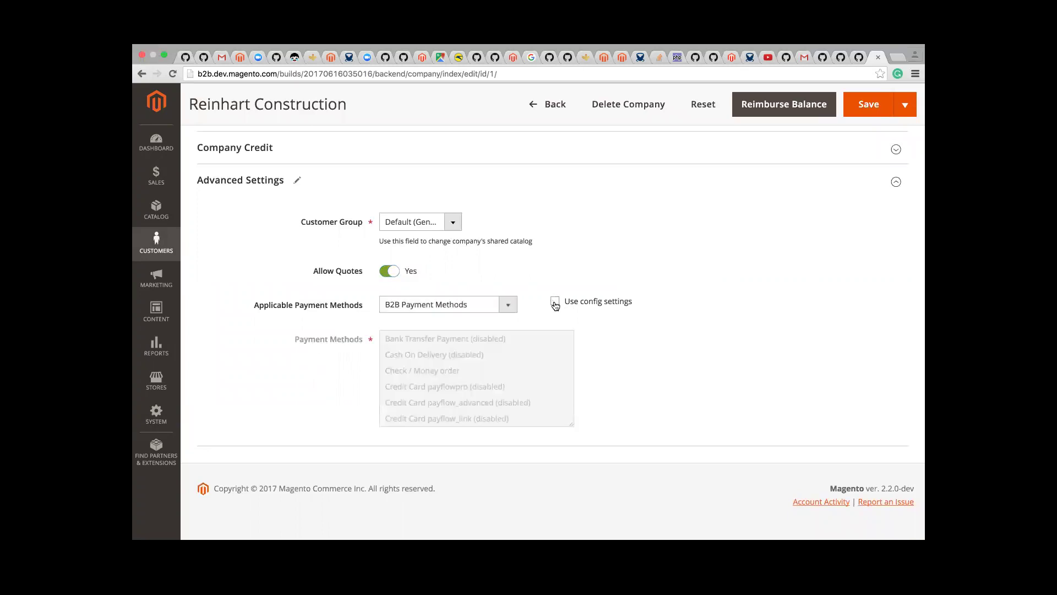
click(560, 308)
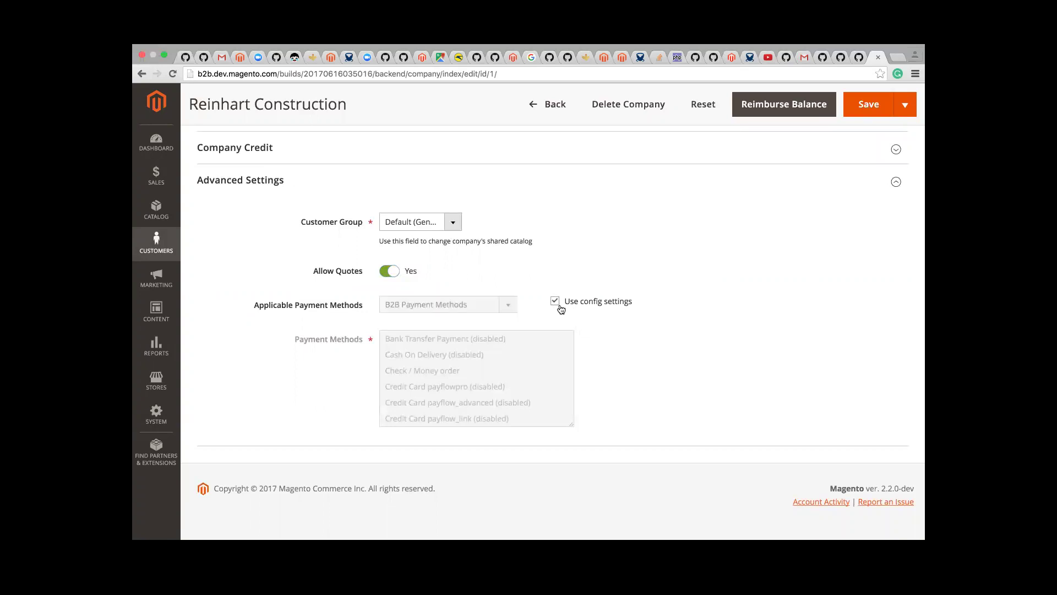
click(560, 307)
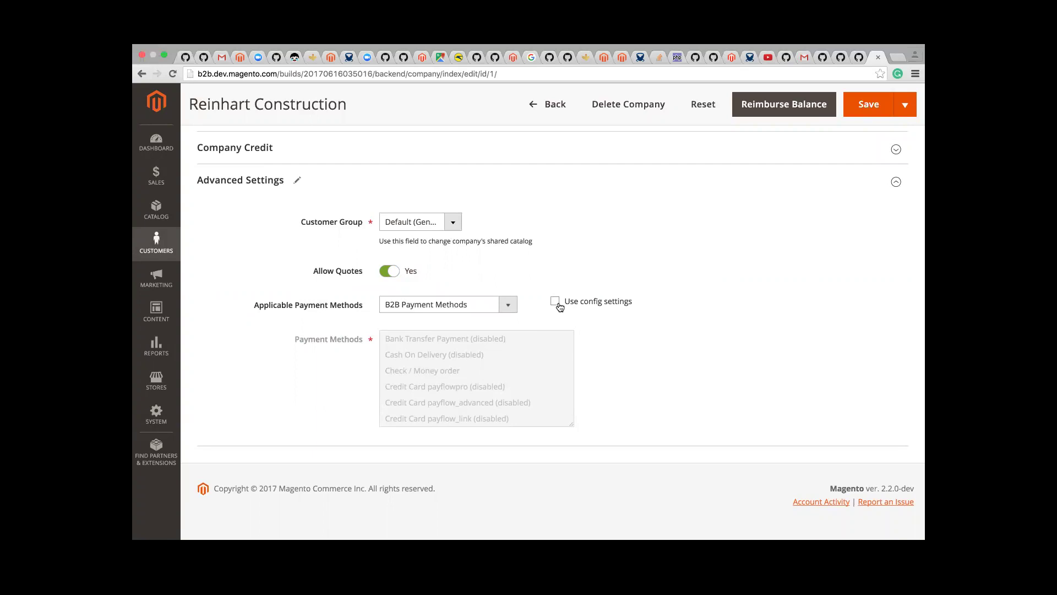
click(559, 307)
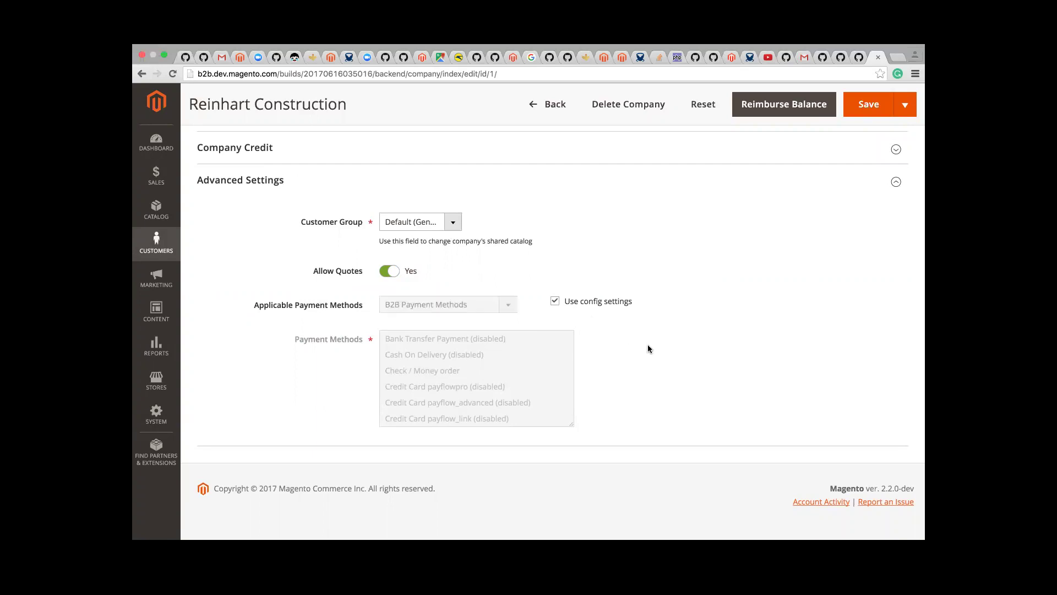
click(576, 307)
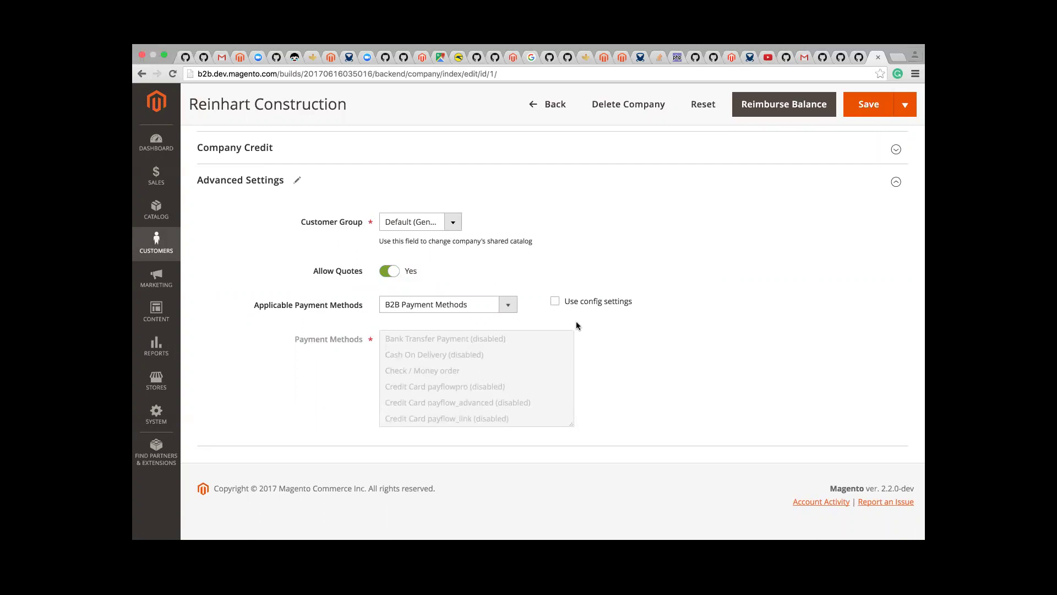
Step: Check 'Use config settings' next to Reinhart Construction's Applicable Payment Methods
click(555, 301)
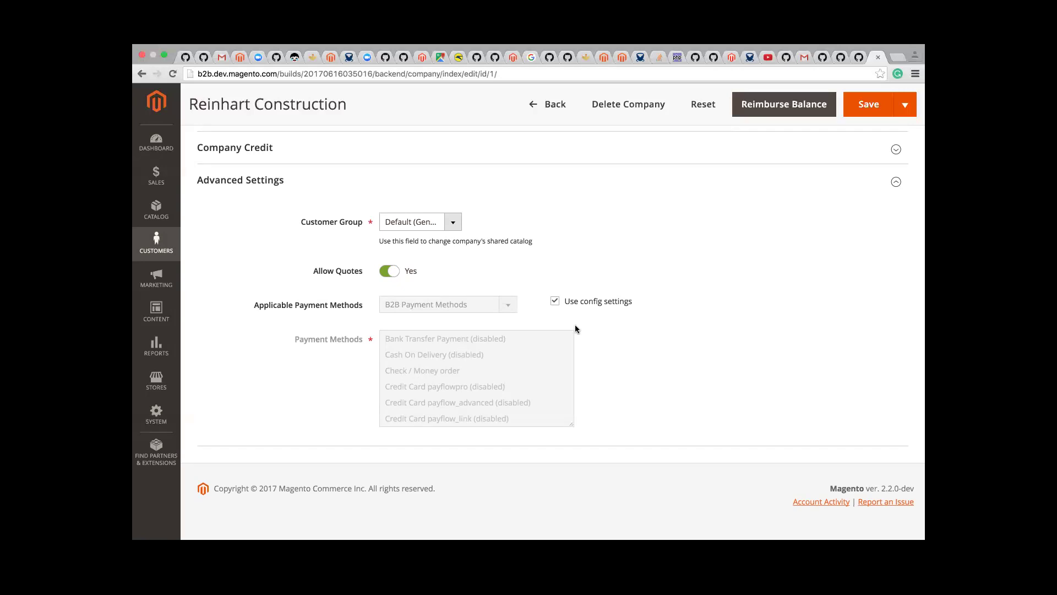
Step: Uncheck 'Use config settings' and set Applicable Payment Methods to Specific Payment Methods
click(555, 302)
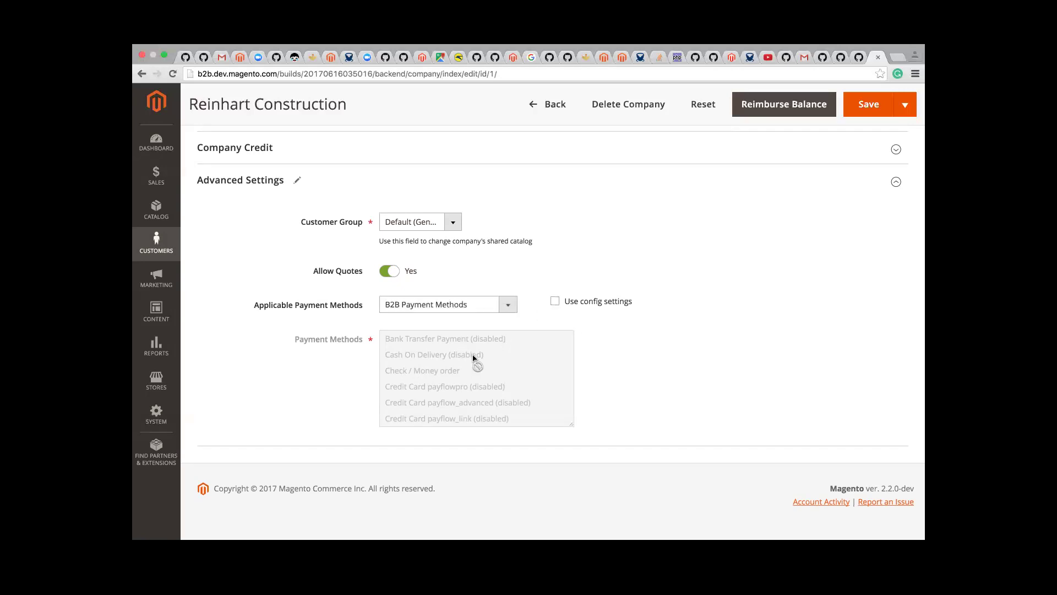
click(555, 301)
click(555, 301)
click(507, 306)
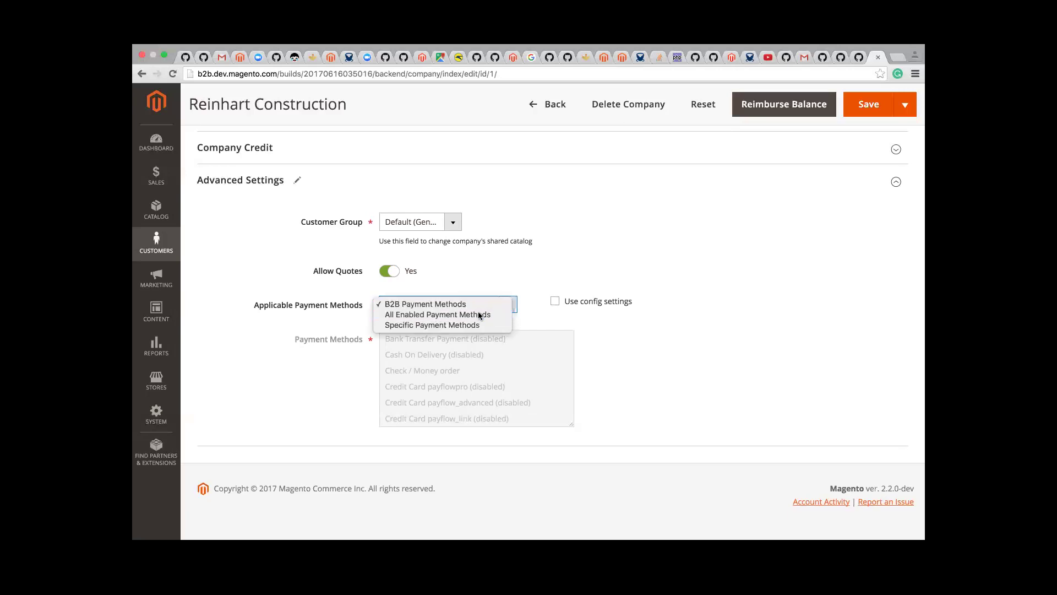
click(480, 314)
click(481, 304)
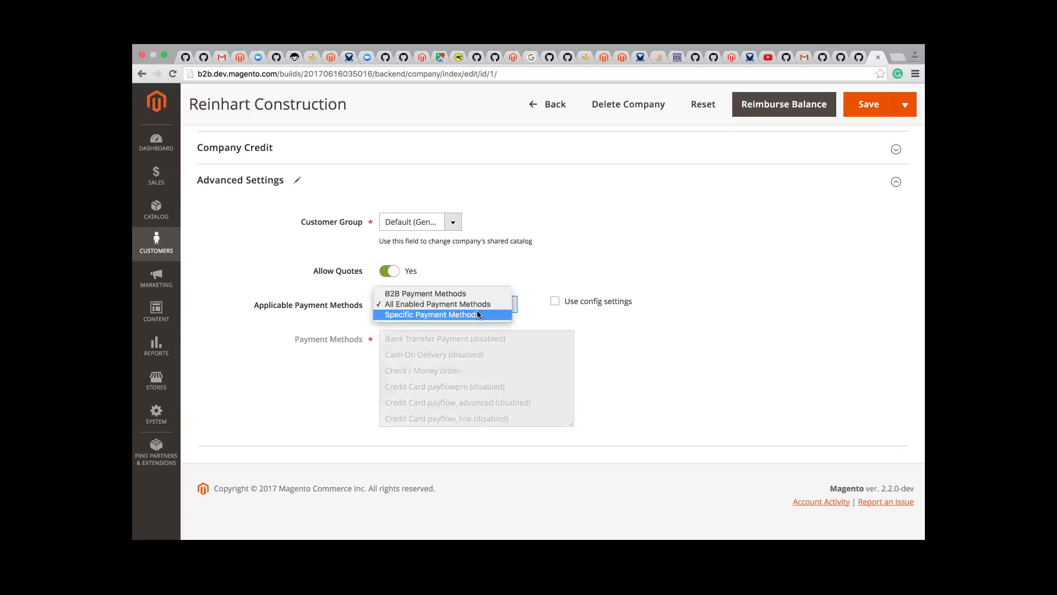
click(480, 313)
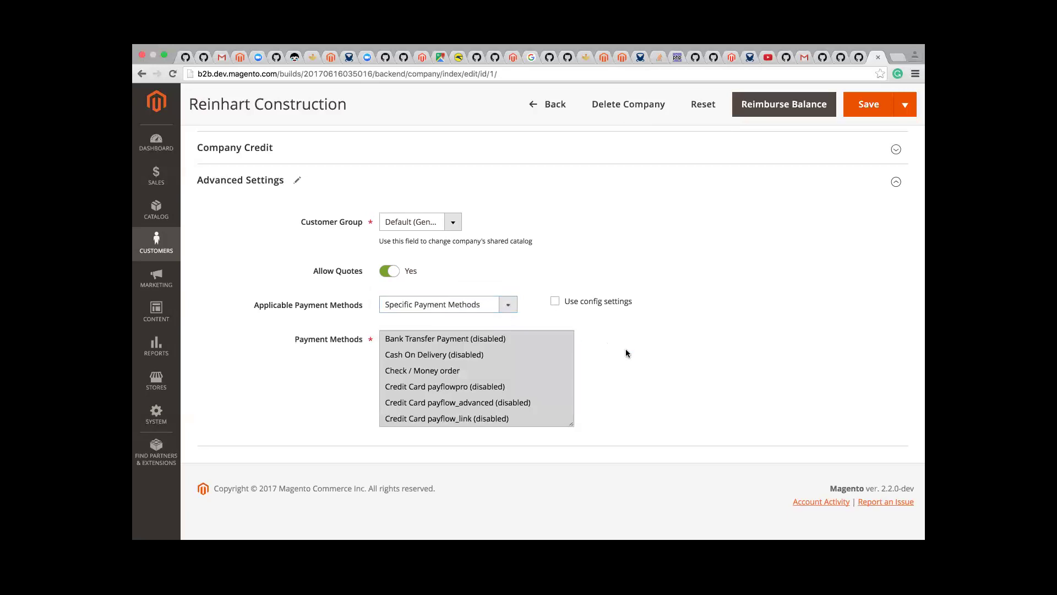
Step: Choose Bank Transfer Payment and Credit Card payflow_advanced as the company's allowed payment methods
click(486, 369)
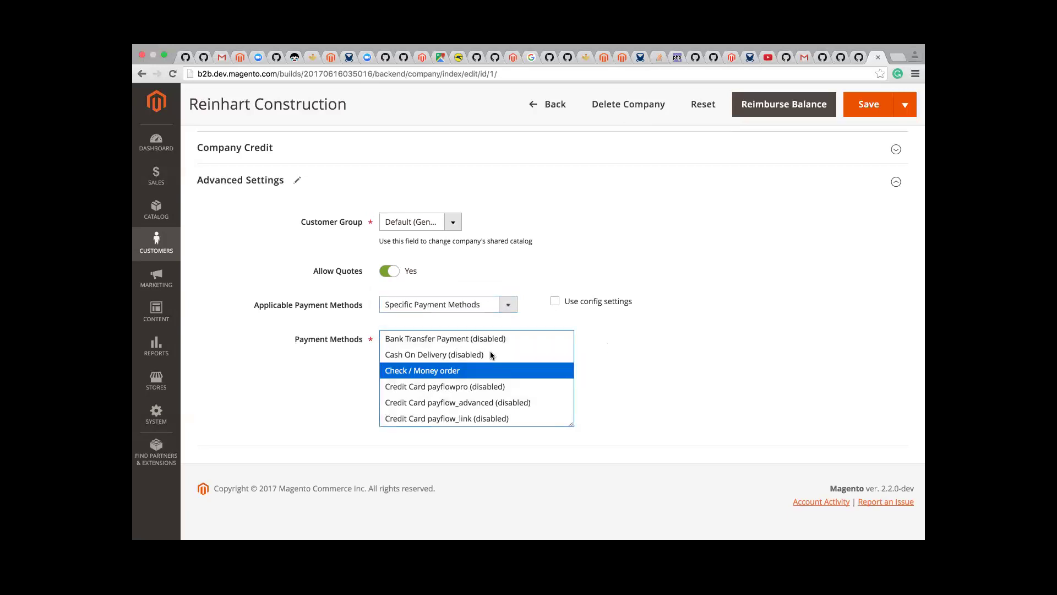
super+click(469, 392)
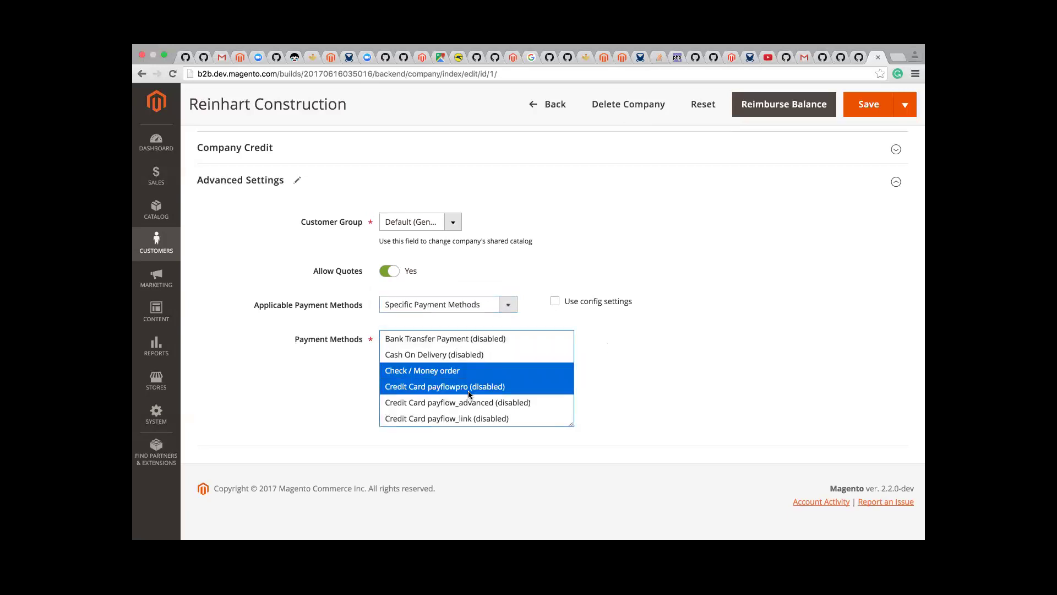
right_click(473, 344)
click(438, 357)
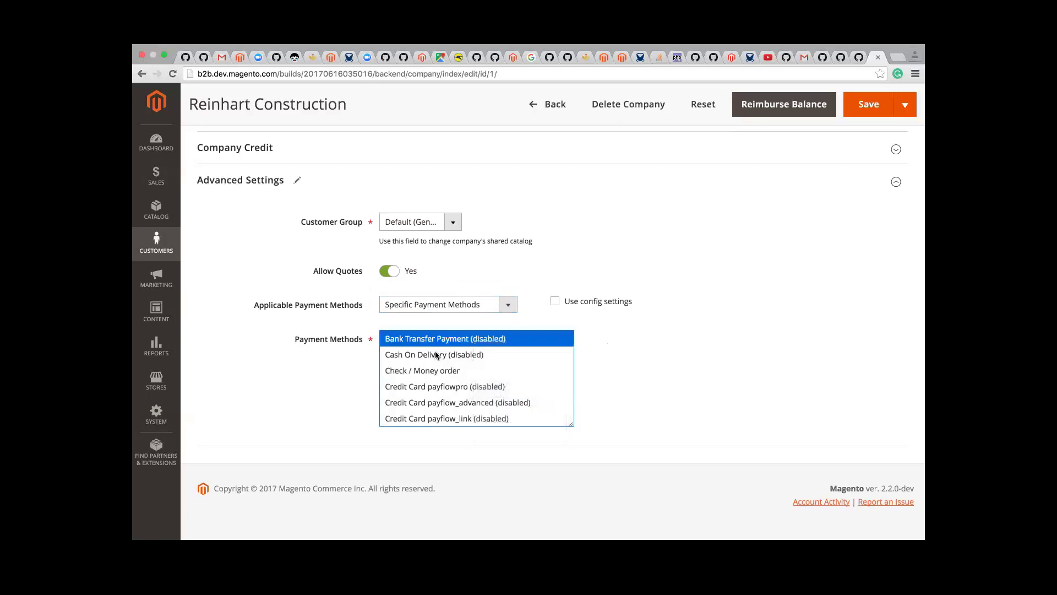
super+click(455, 399)
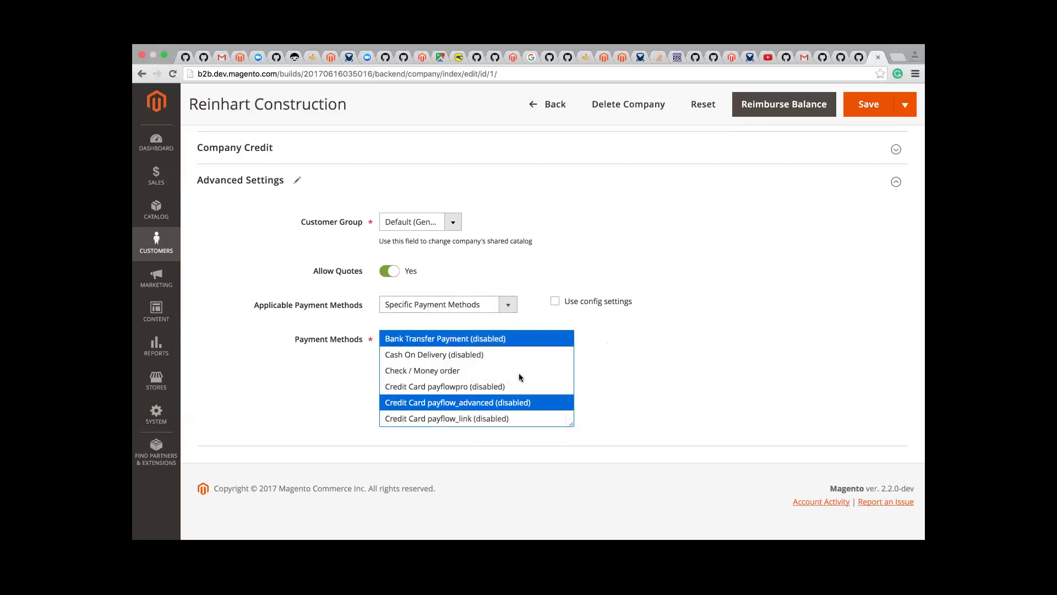
click(673, 363)
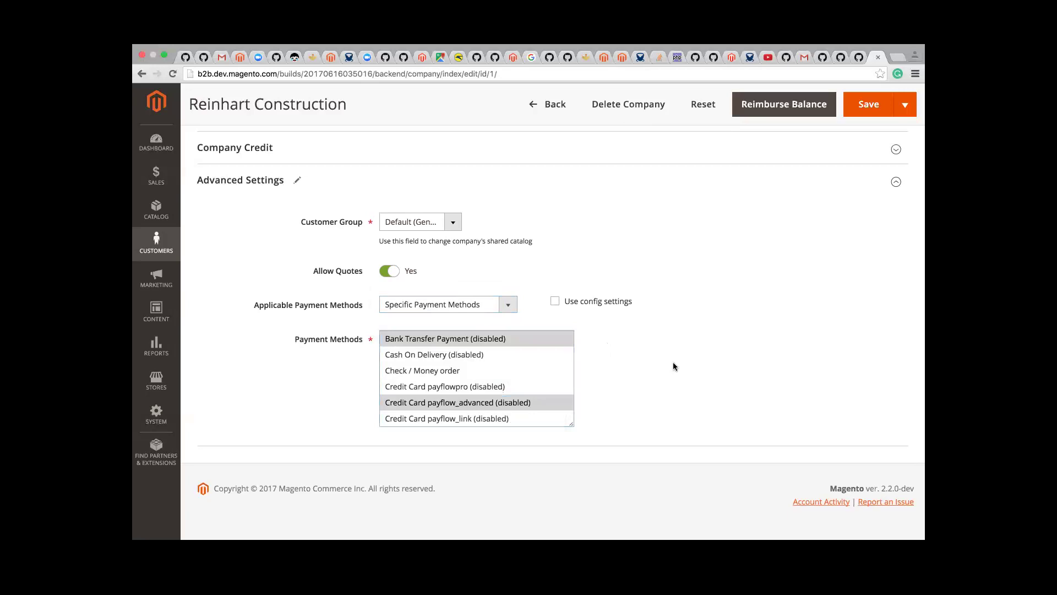
mouse_move(687, 526)
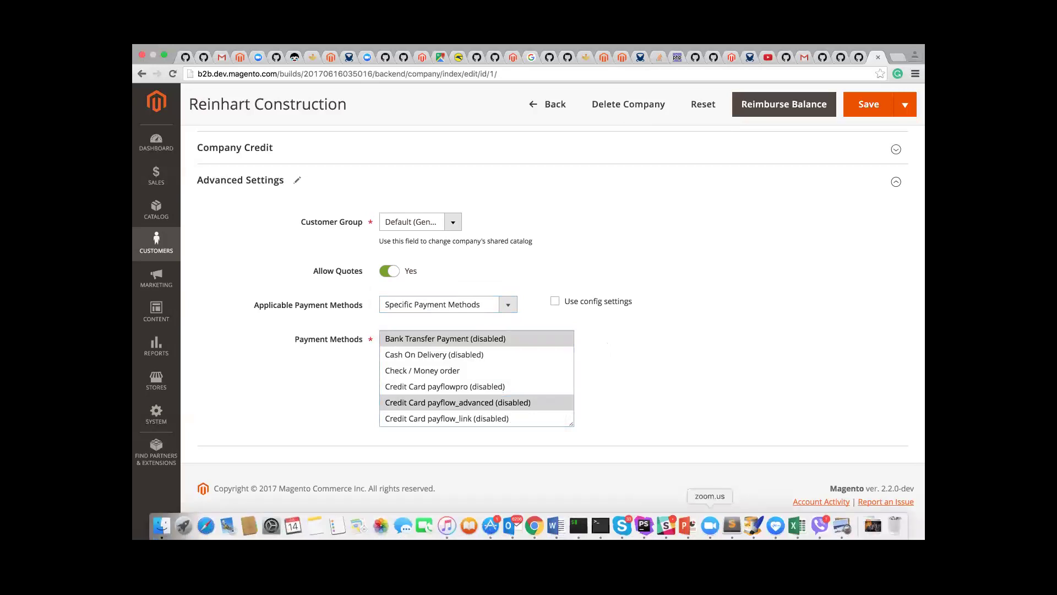
Step: Return to the Magento window with the blank New Source form and close the Stores menu
click(709, 526)
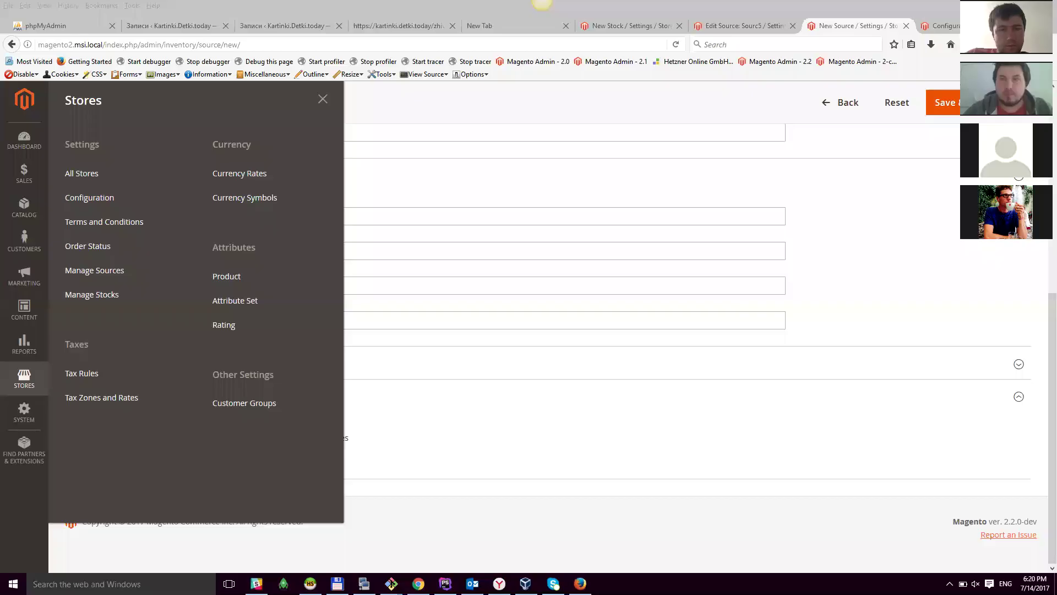
click(802, 338)
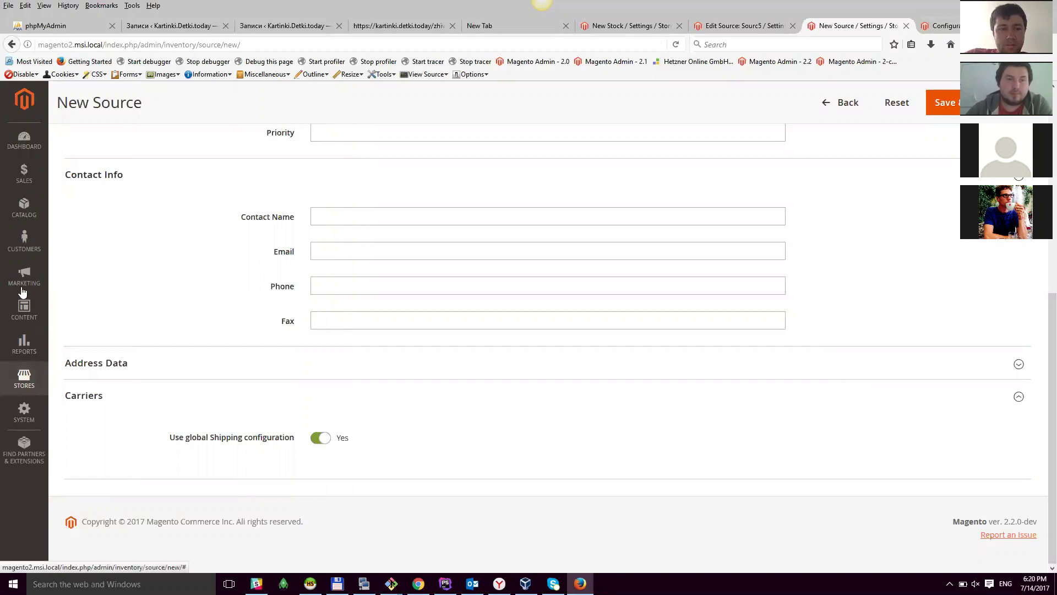
Step: Open the Catalog Products list in a new tab and view its products
click(25, 208)
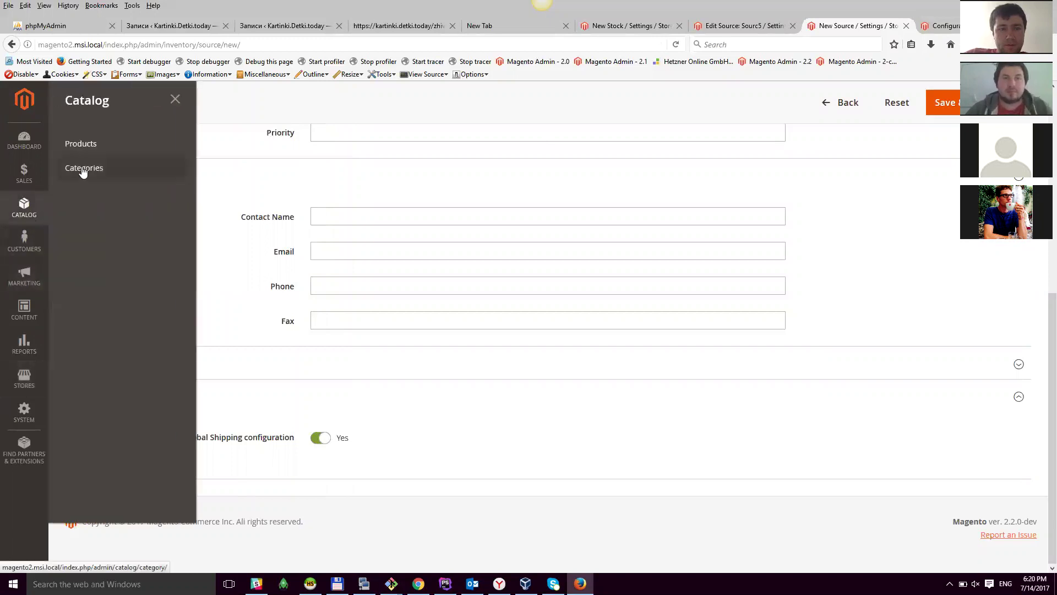
middle_click(81, 144)
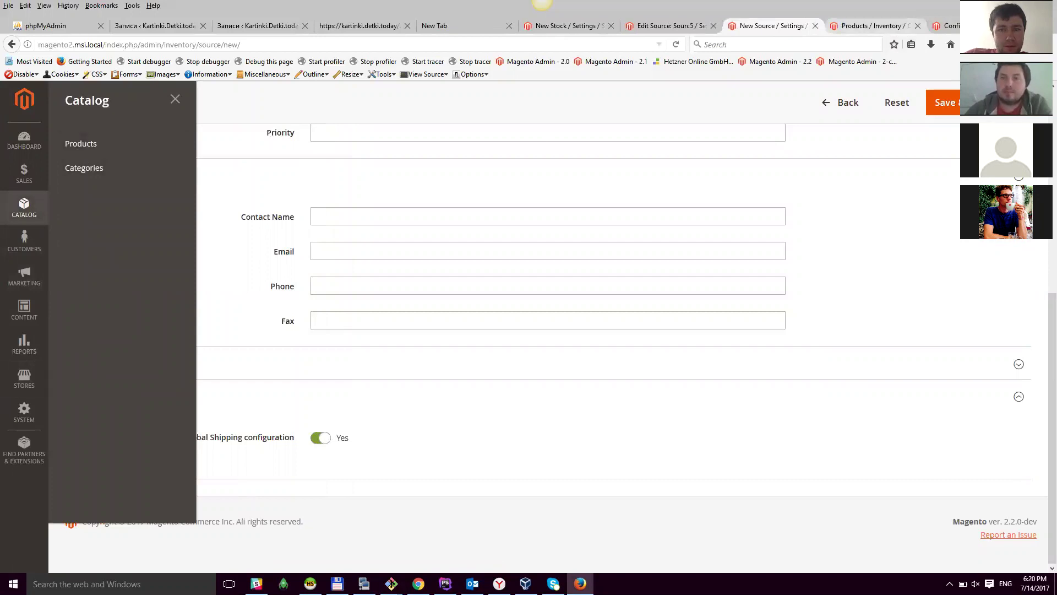
click(866, 26)
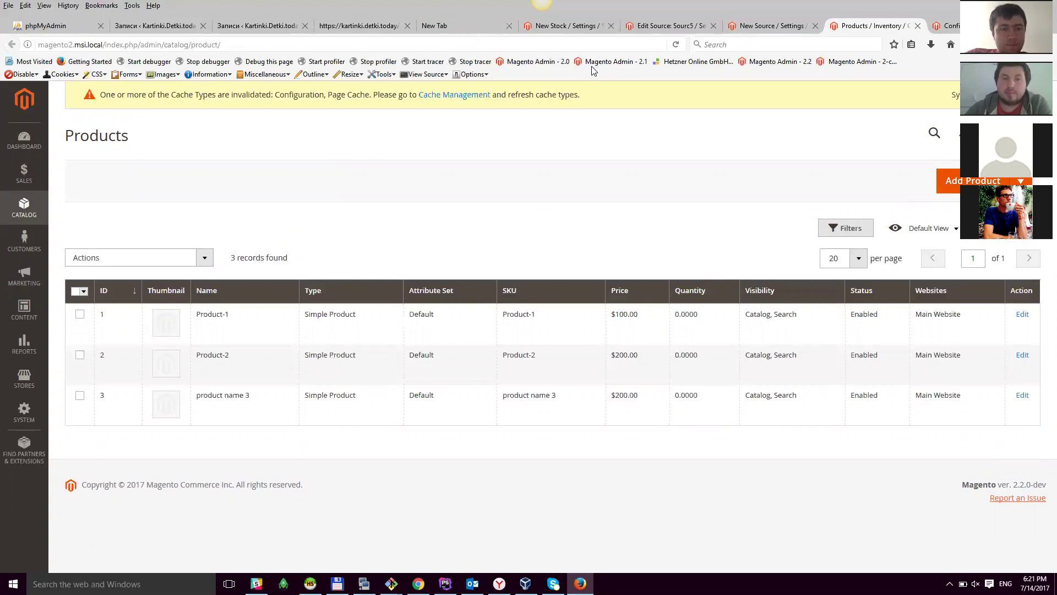
Step: Look over the blank New Source form, then go back to the Products list
click(776, 25)
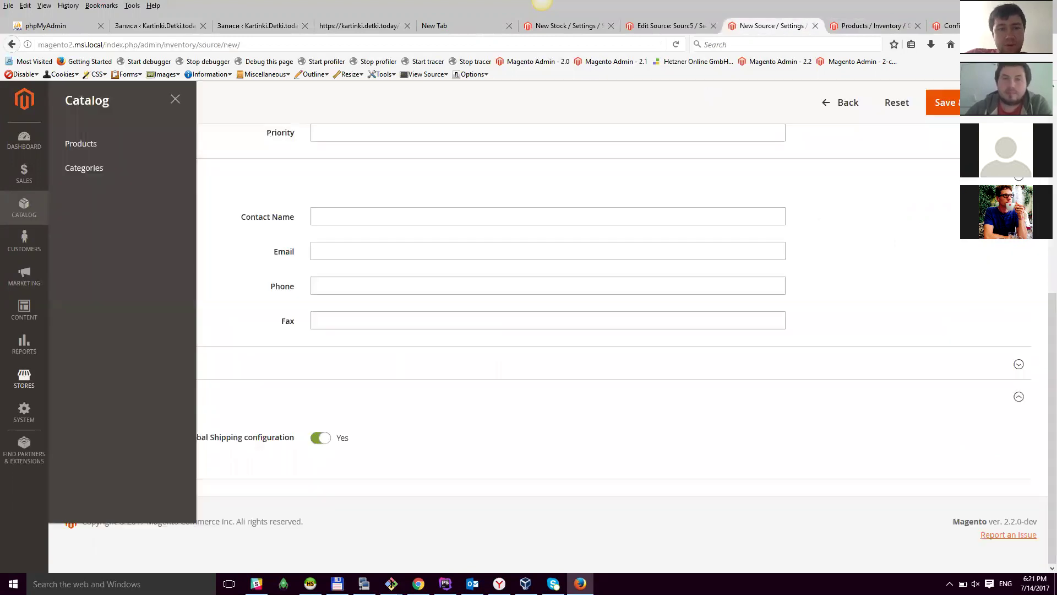
scroll(24, 377, up, 1)
scroll(553, 348, up, 5)
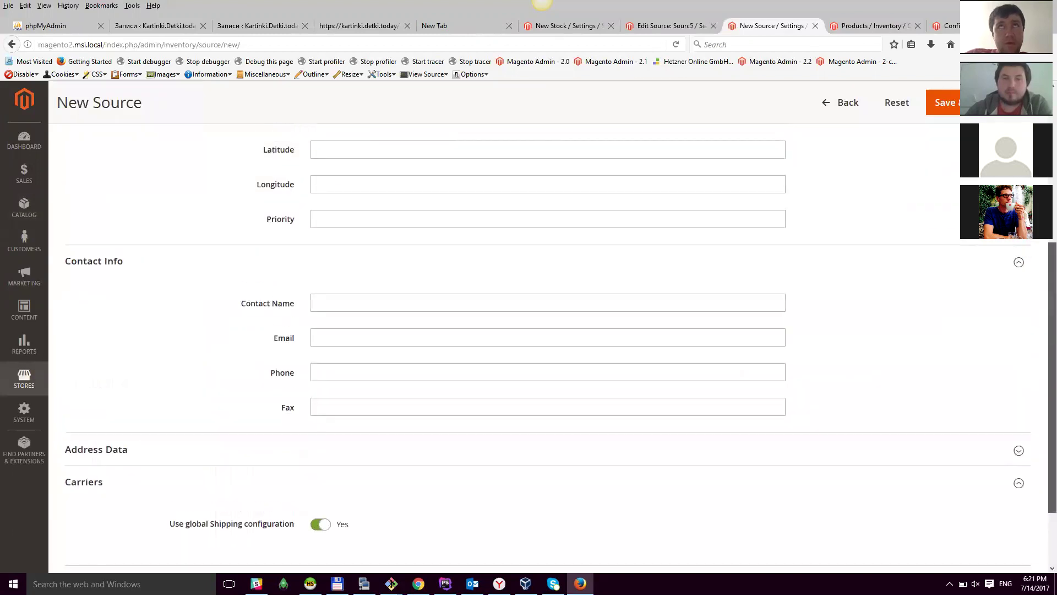
scroll(553, 349, up, 2)
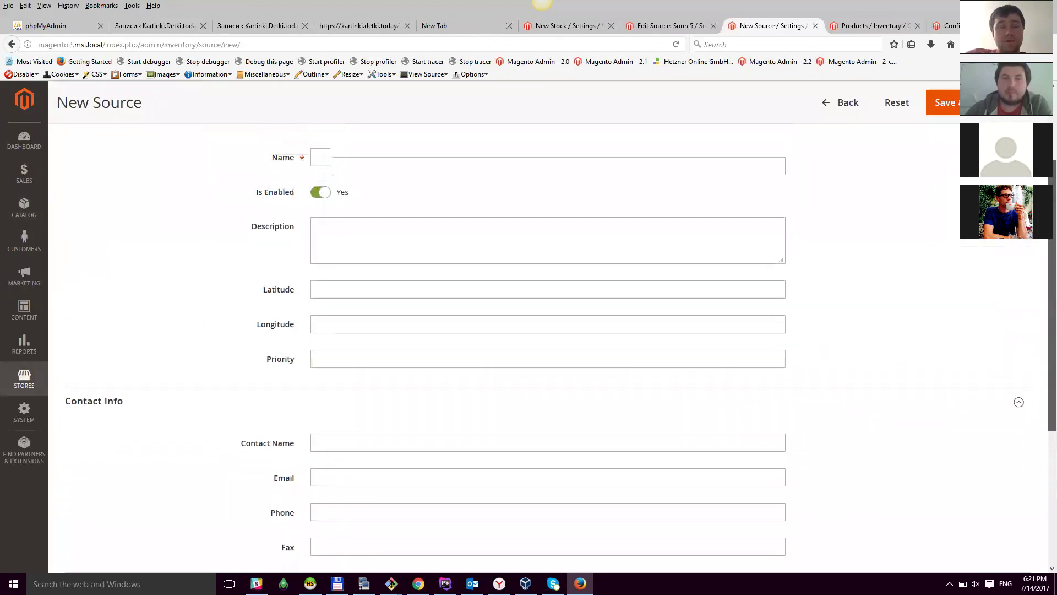
scroll(553, 348, down, 5)
scroll(553, 349, down, 4)
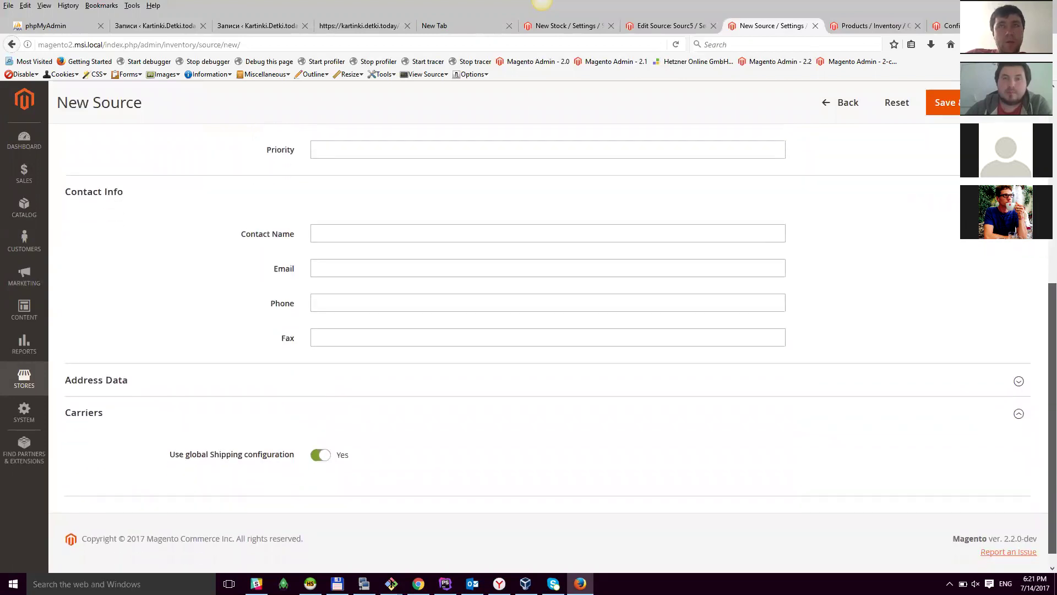
scroll(554, 348, down, 1)
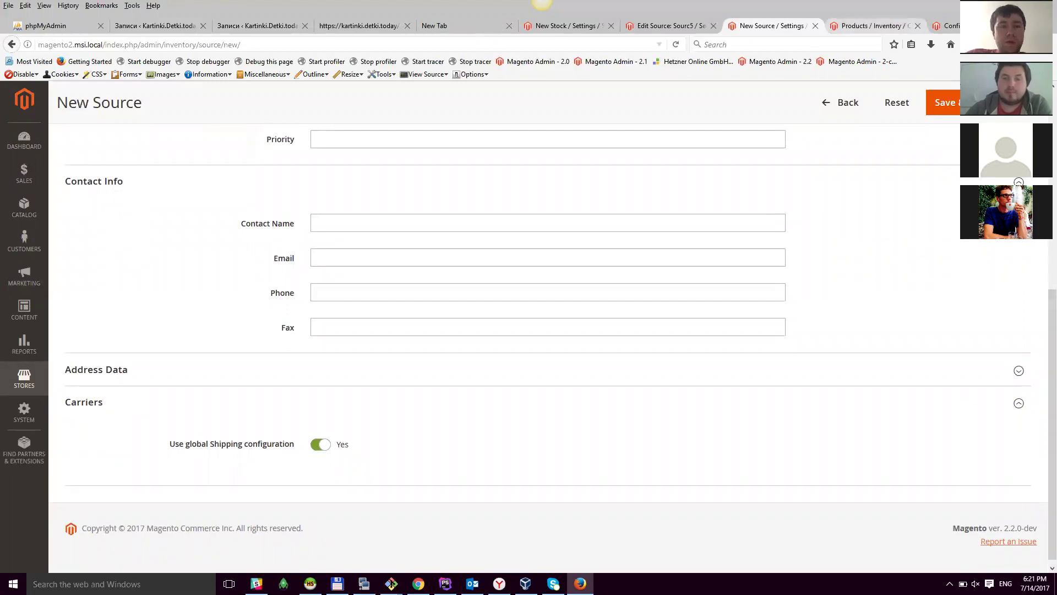
key(ctrl+Tab)
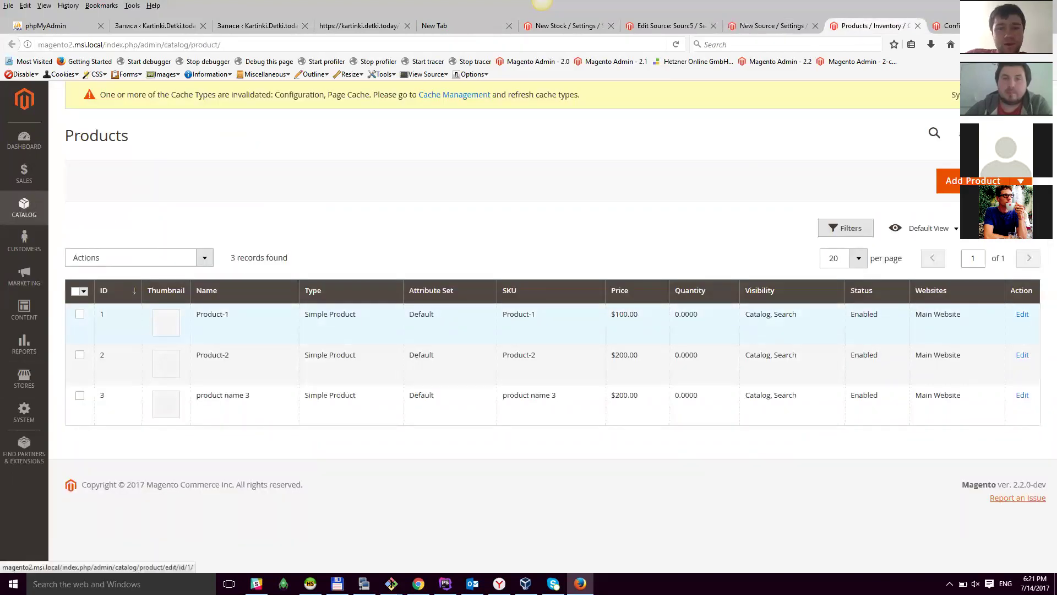
Step: Give product name 3 a Source-1 quantity of 100, keeping 300 in source 787
click(1022, 395)
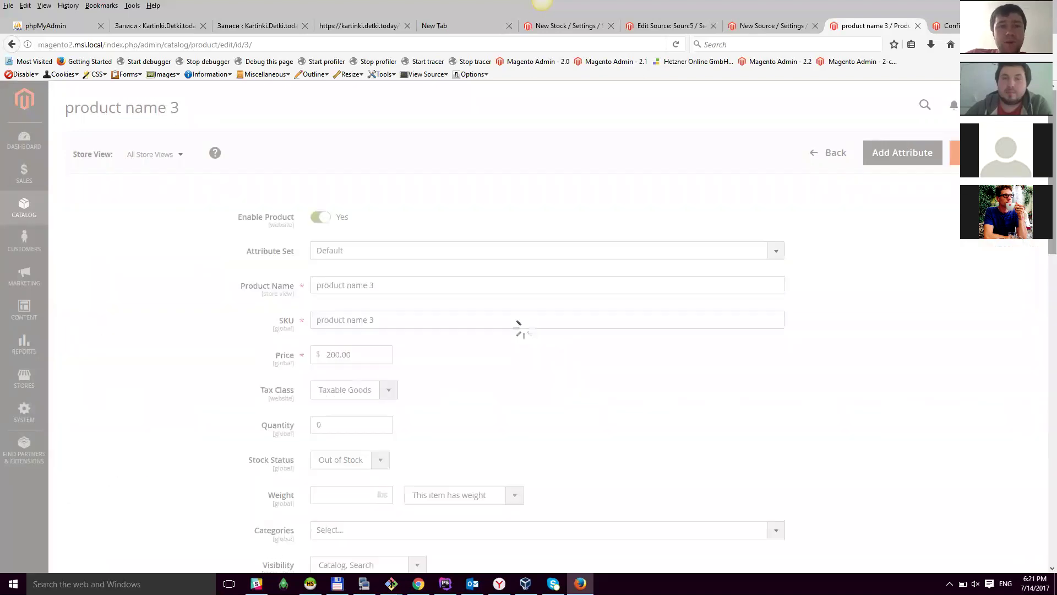
scroll(715, 282, down, 8)
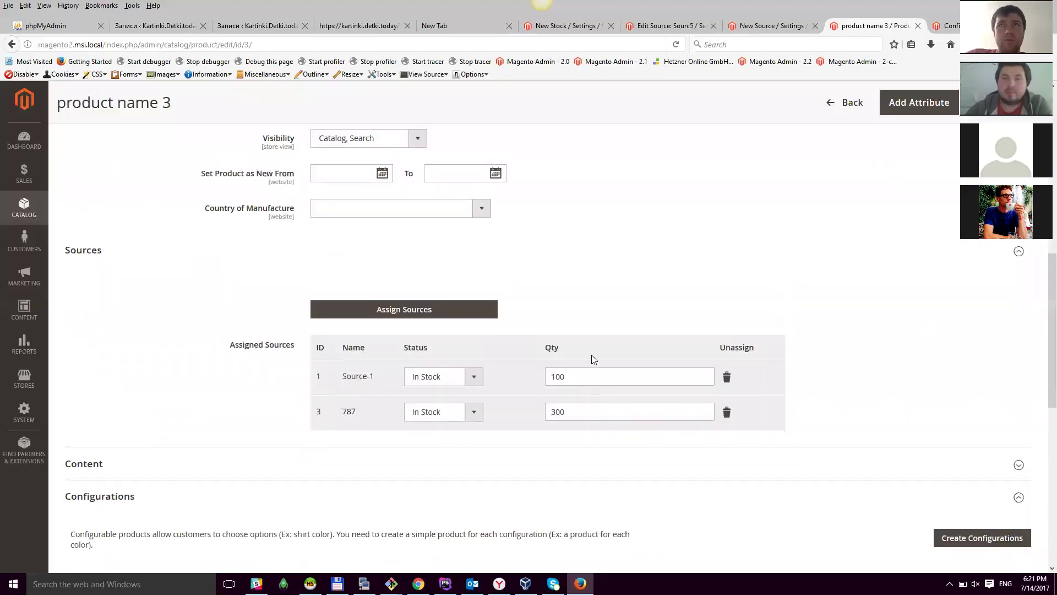
click(590, 370)
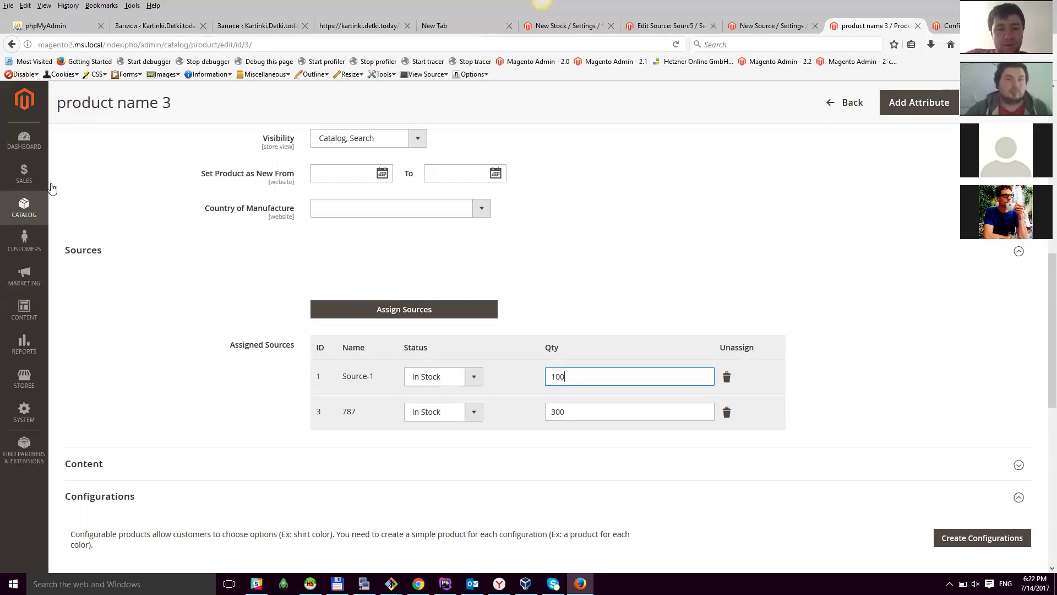
click(27, 207)
Step: In a new Categories tab, reset the Products in Category filter and tick Product-2 and Product-1
middle_click(89, 172)
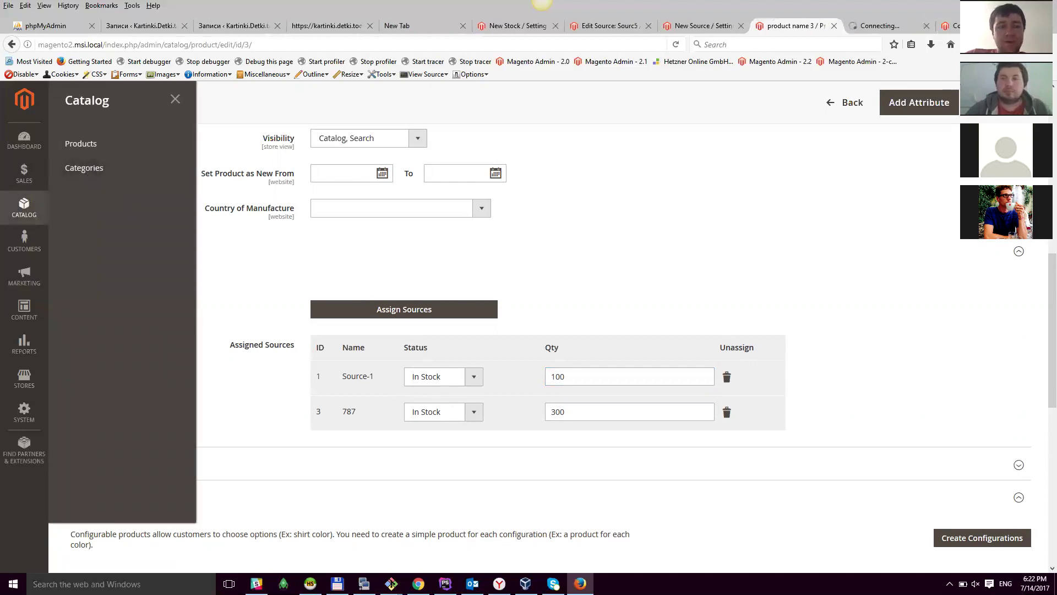
key(ctrl+Tab)
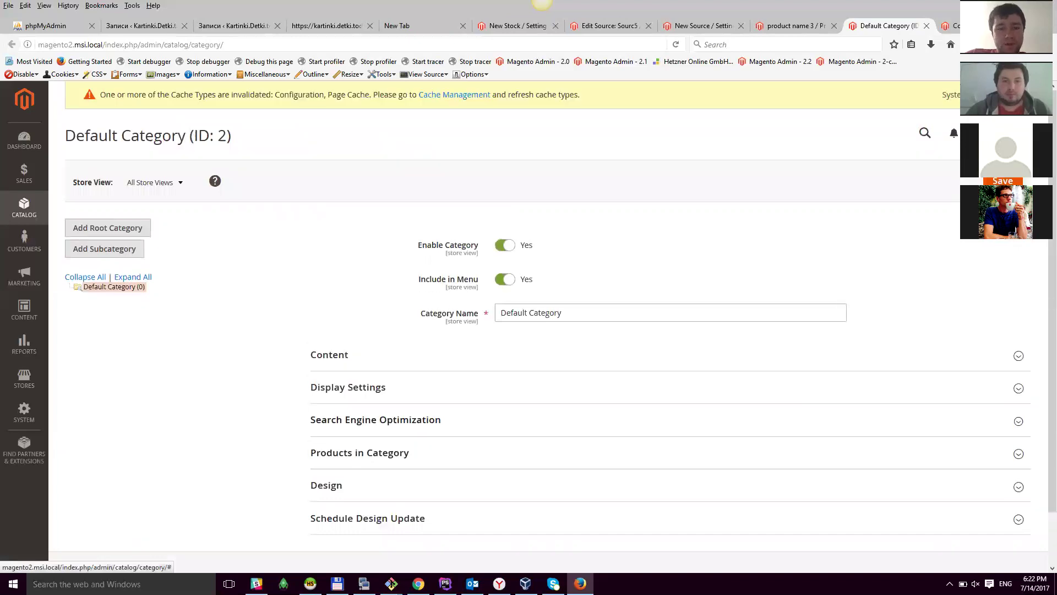
click(533, 415)
click(533, 416)
click(533, 452)
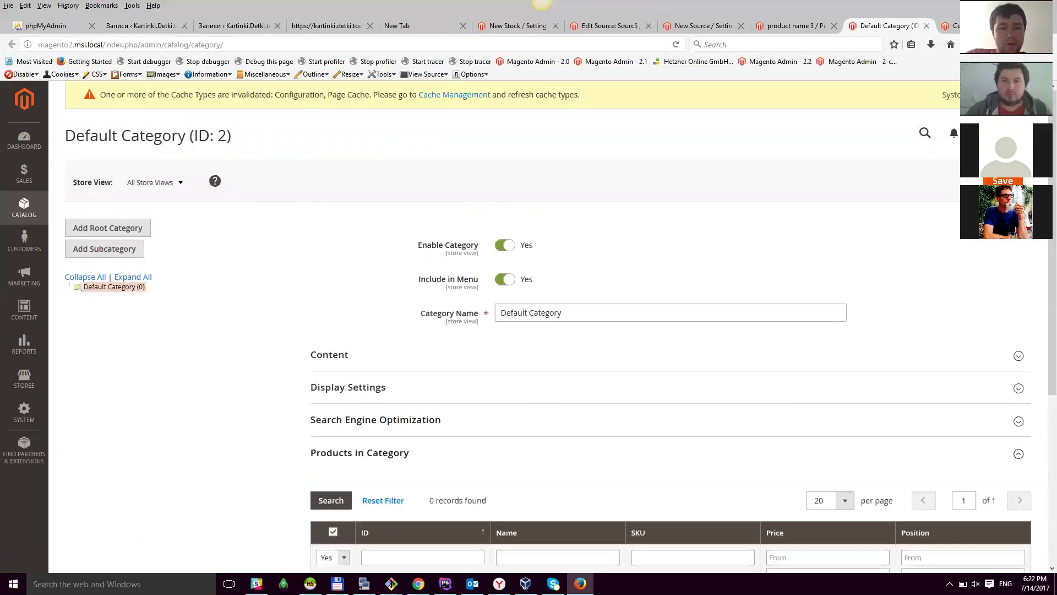
scroll(433, 402, down, 3)
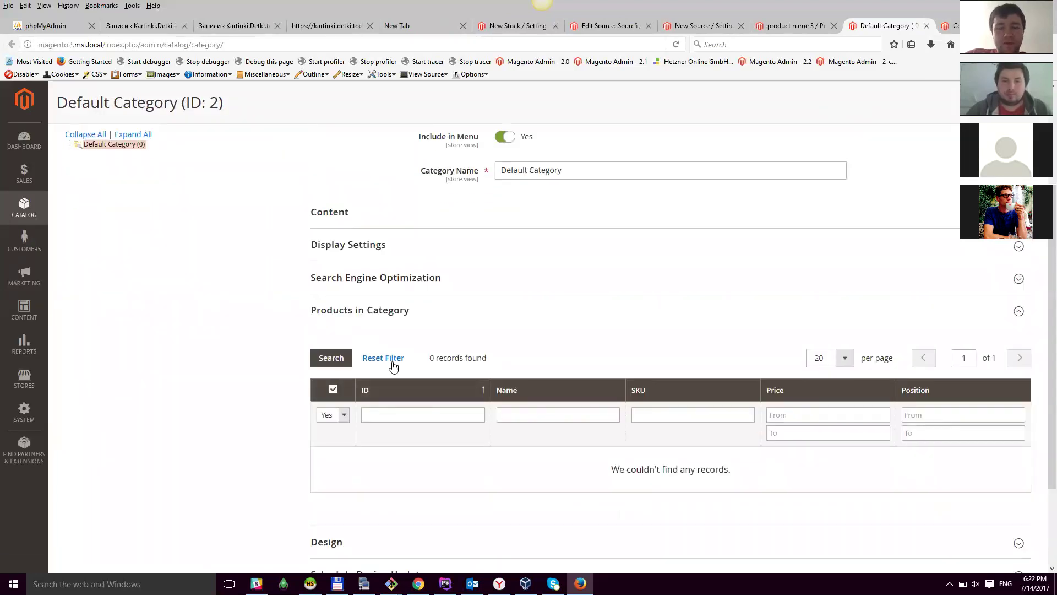
click(392, 361)
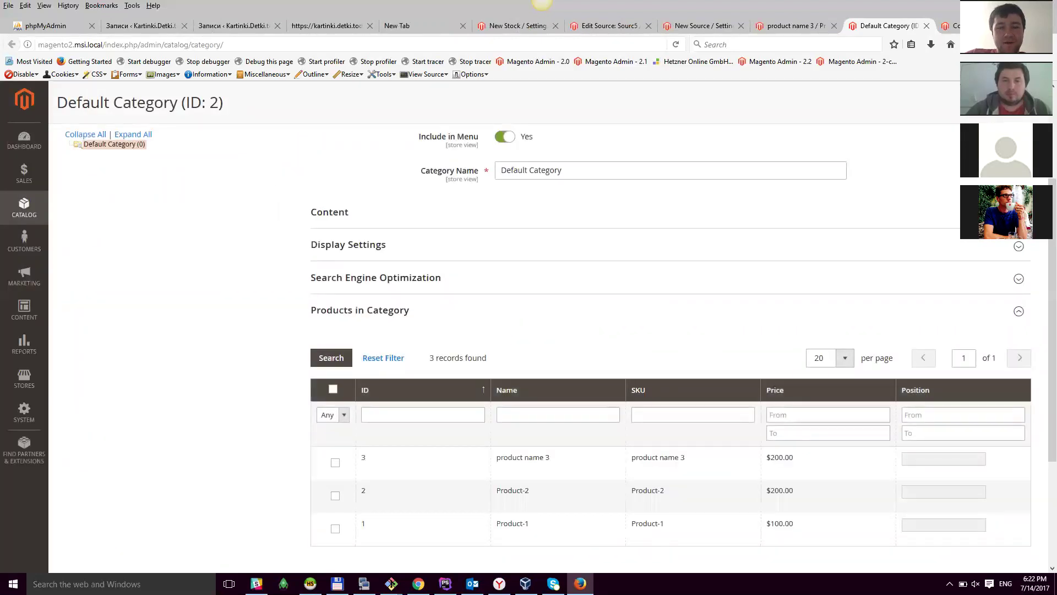
scroll(450, 408, down, 3)
click(335, 393)
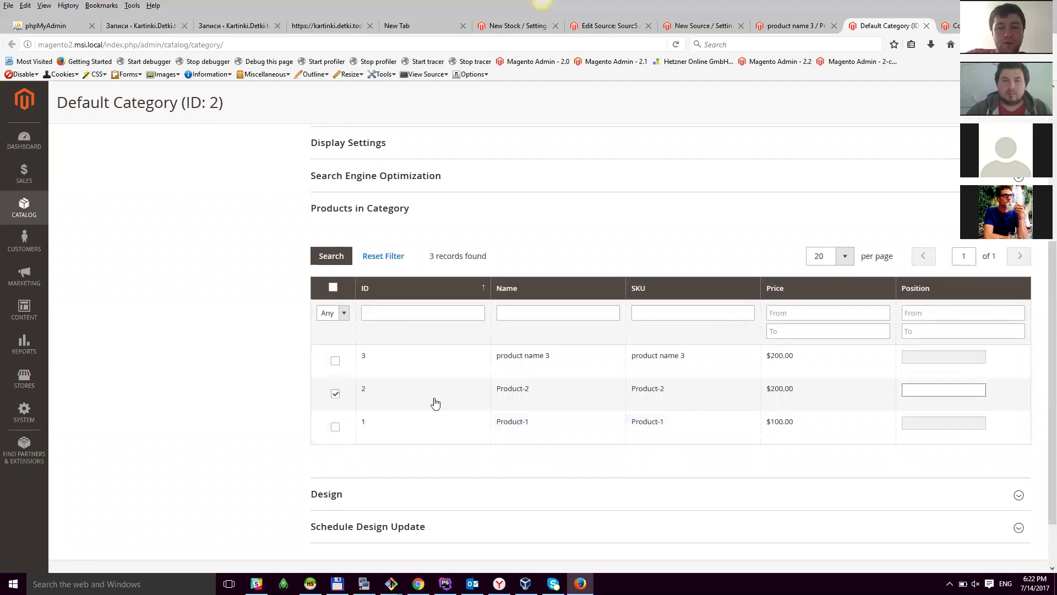
click(334, 426)
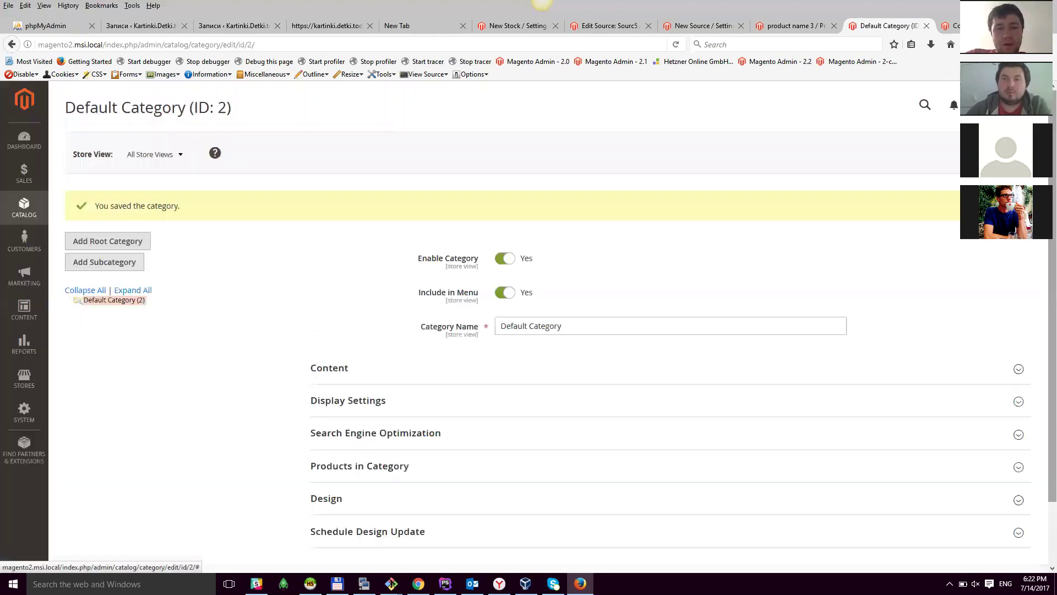
Step: Reset the Products in Category filter to show all three products, with Product-1 and Product-2 ticked
scroll(686, 374, down, 3)
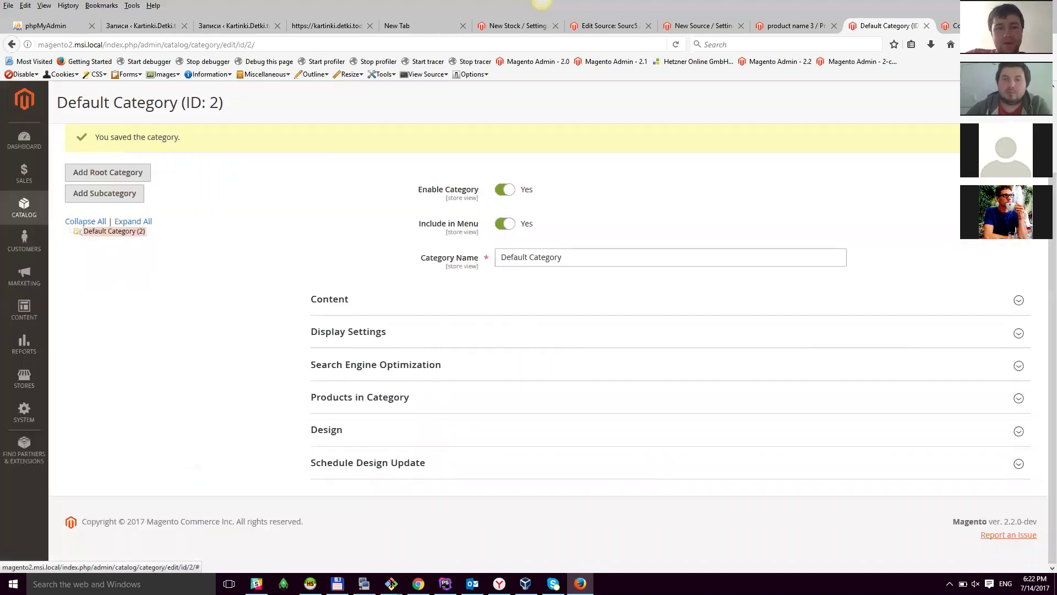
click(575, 399)
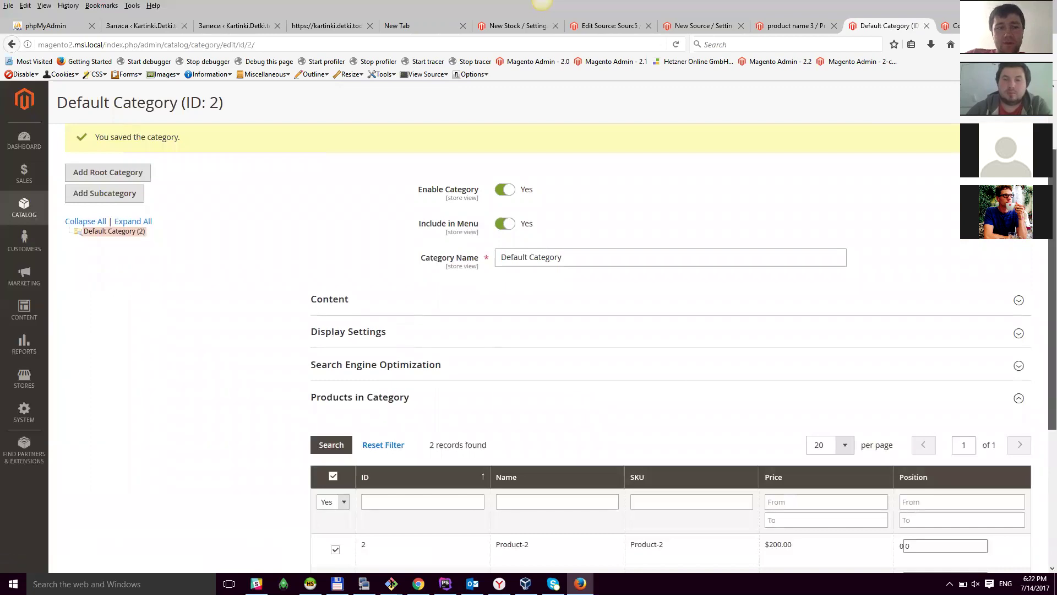
scroll(479, 366, down, 3)
click(380, 353)
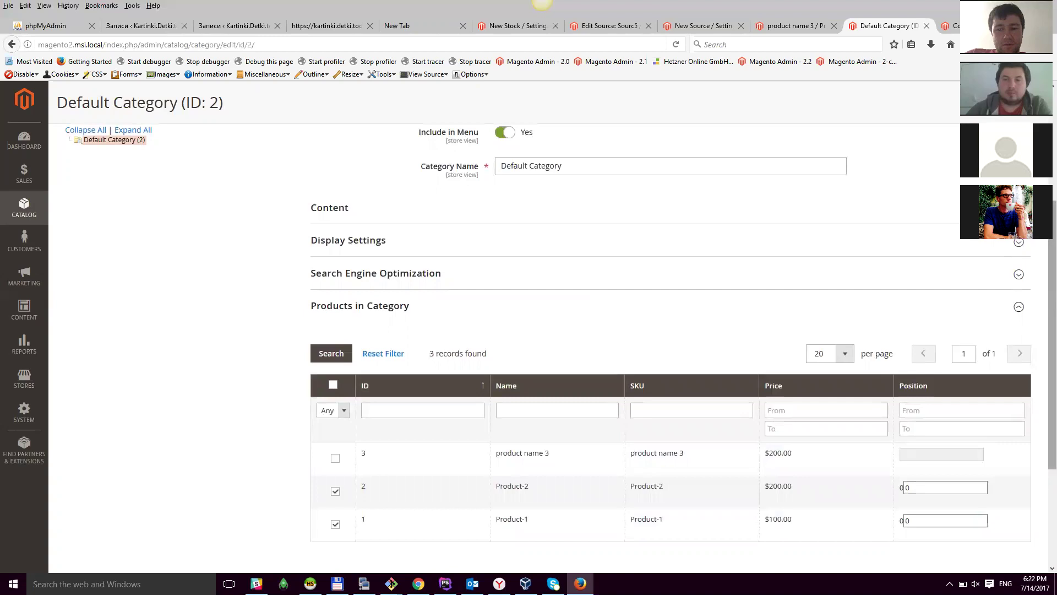
scroll(670, 330, down, 2)
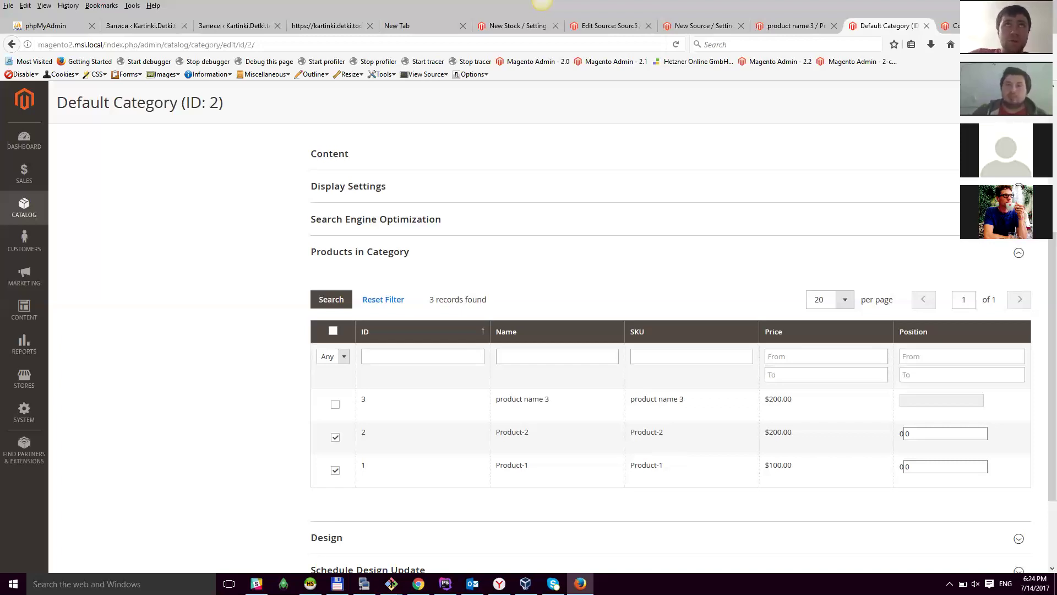
Step: Switch to the product name 3 edit page, still showing Source-1 at 100 and 787 at 300
click(778, 25)
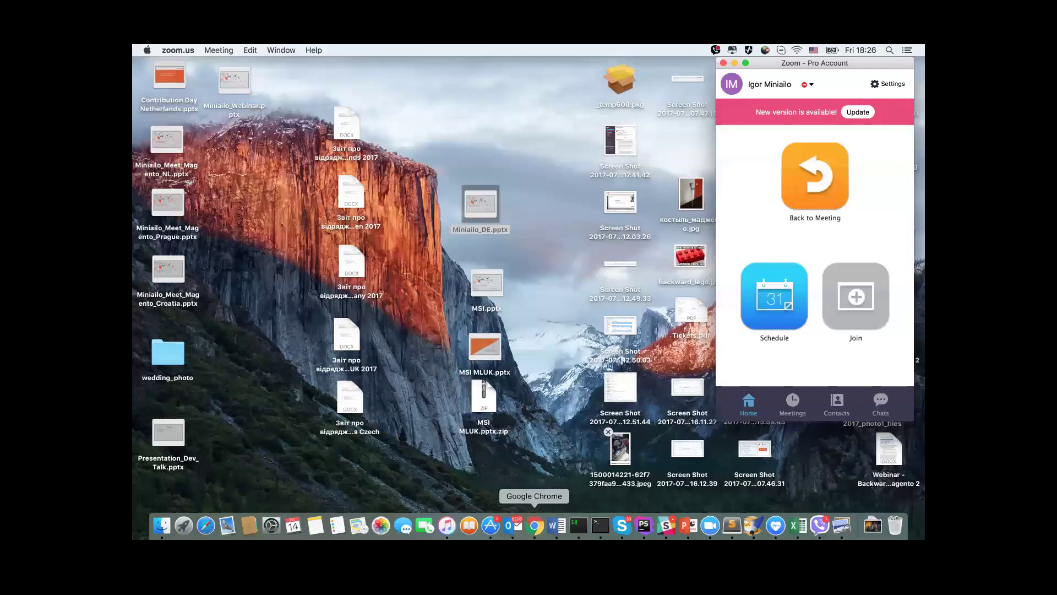
Step: Open the MSI Roadmap wiki and highlight the Product and Source assignment lines
click(535, 512)
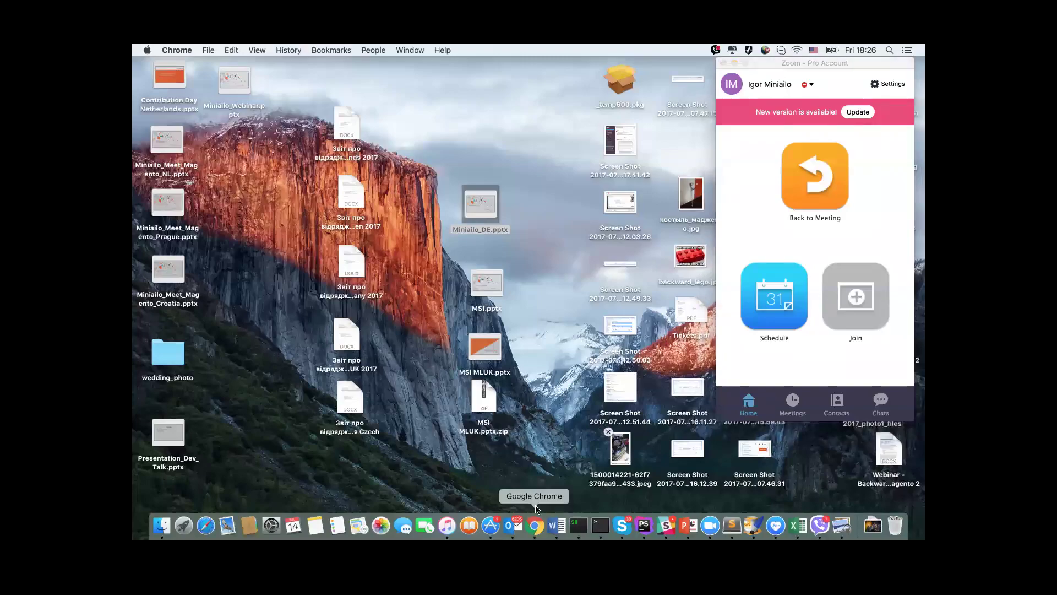
click(860, 58)
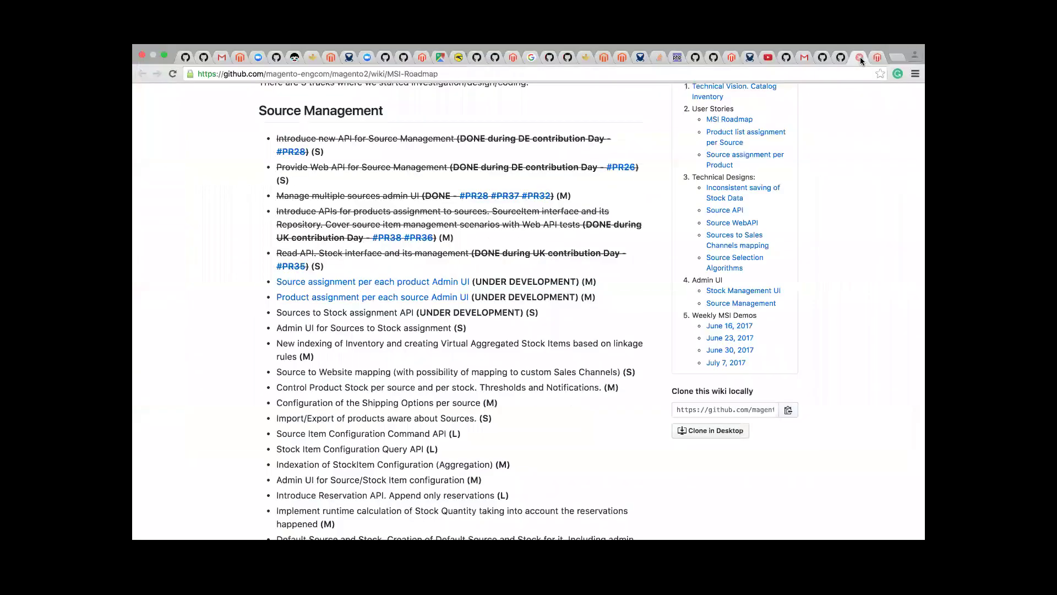
drag(506, 297, 276, 298)
click(604, 298)
triple_click(605, 280)
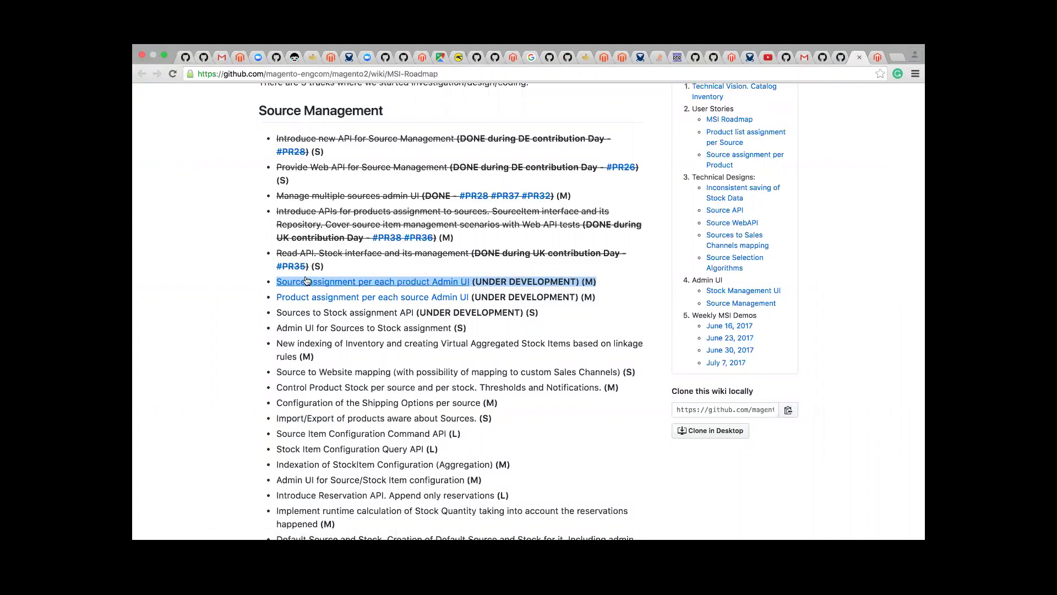
click(269, 300)
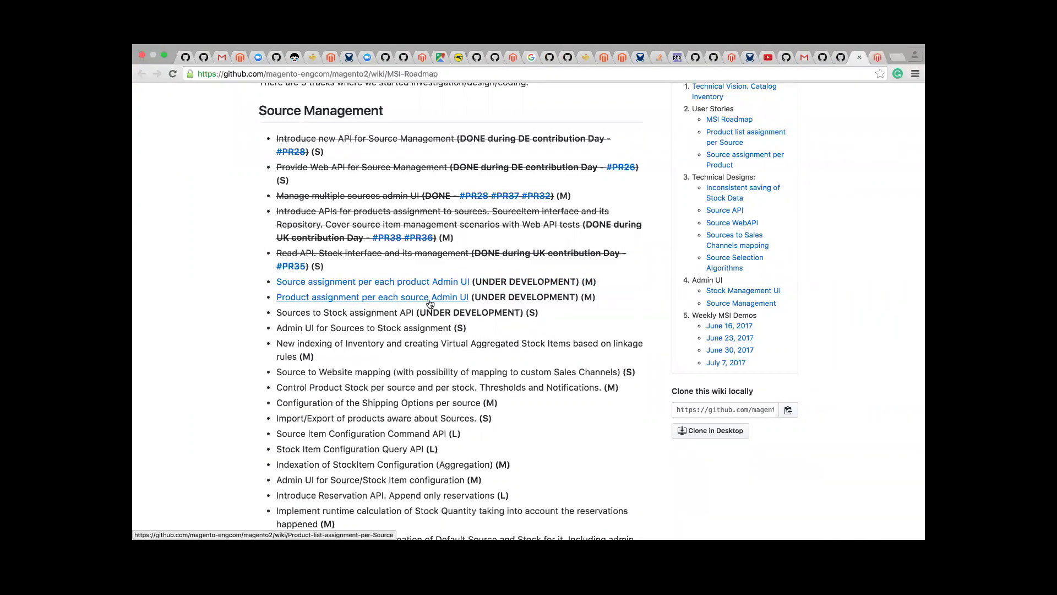
Step: Highlight the Sources to Stock assignment API and its Admin UI lines under discussion
drag(275, 313, 384, 315)
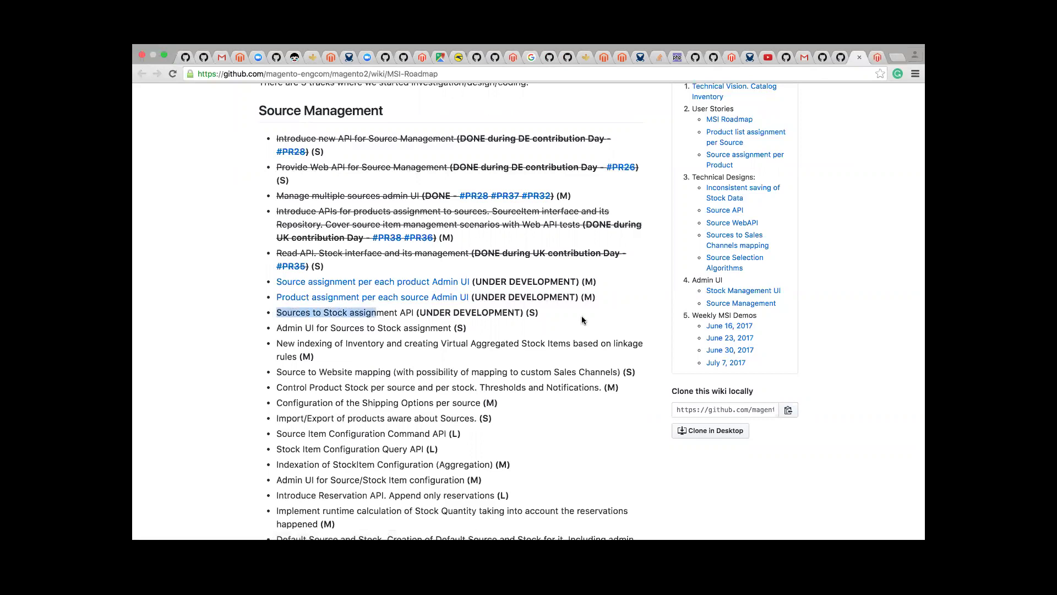
scroll(582, 317, down, 1)
scroll(582, 319, down, 3)
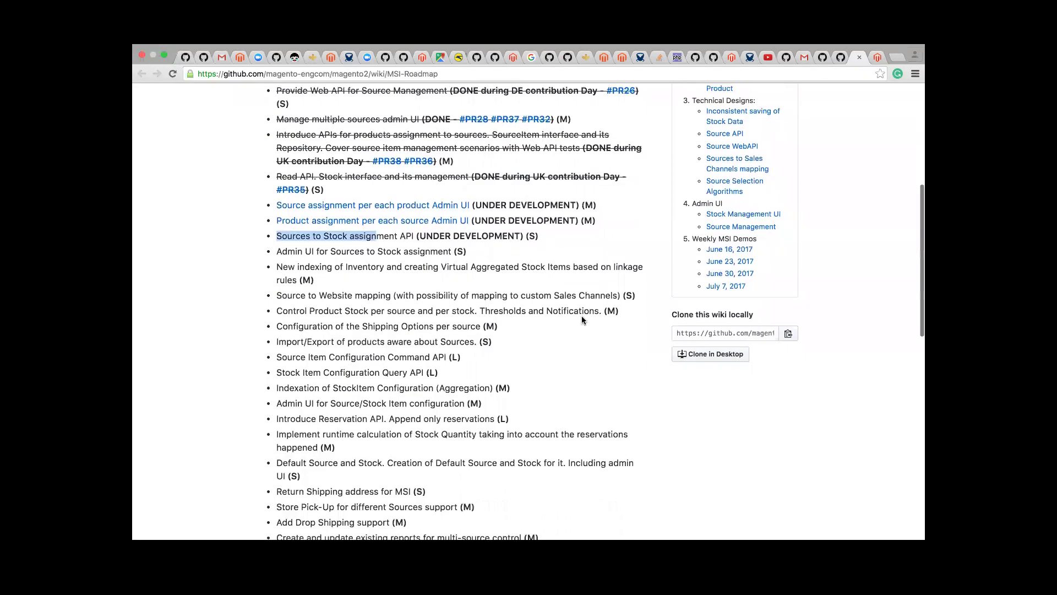
scroll(581, 316, up, 1)
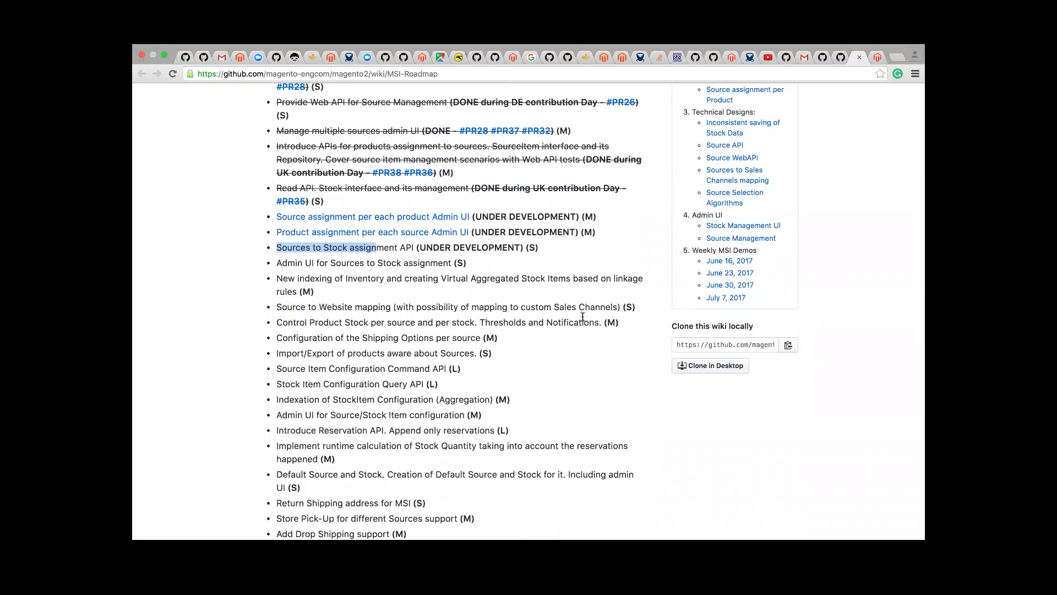
drag(484, 264, 261, 232)
scroll(547, 261, up, 5)
scroll(546, 261, up, 5)
scroll(547, 261, down, 5)
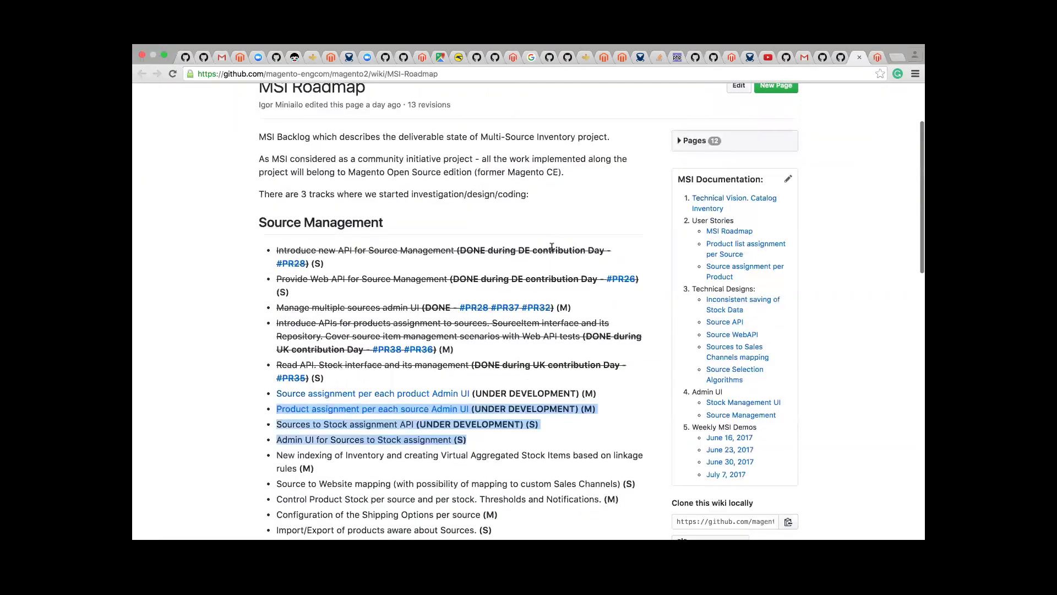
scroll(547, 261, up, 5)
Step: Tag Admin UI for Sources to Stock assignment UNDER DEVELOPMENT and mark Product assignment per source DONE
click(736, 176)
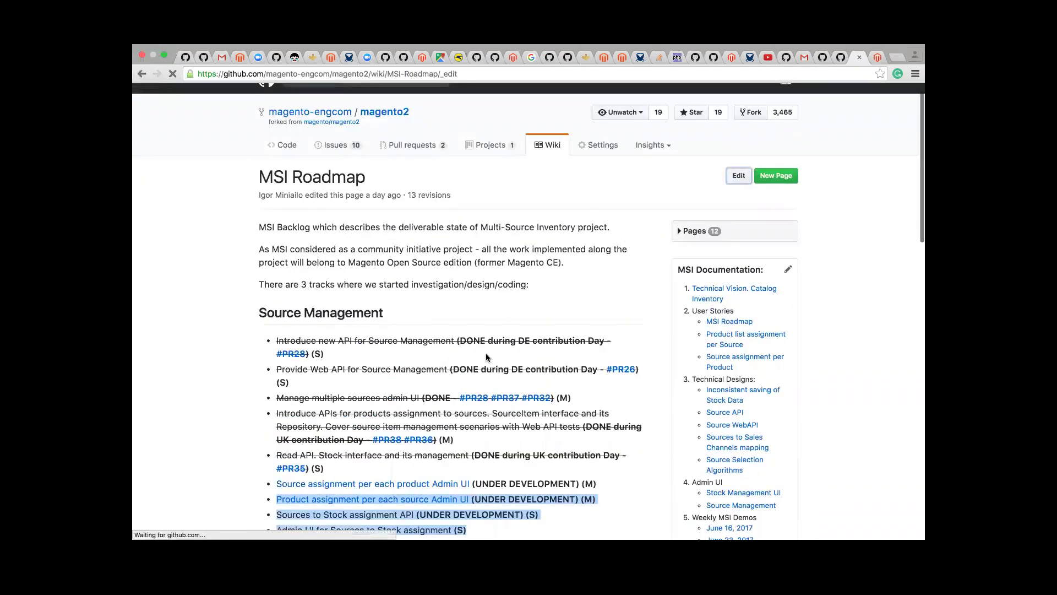
scroll(509, 390, down, 8)
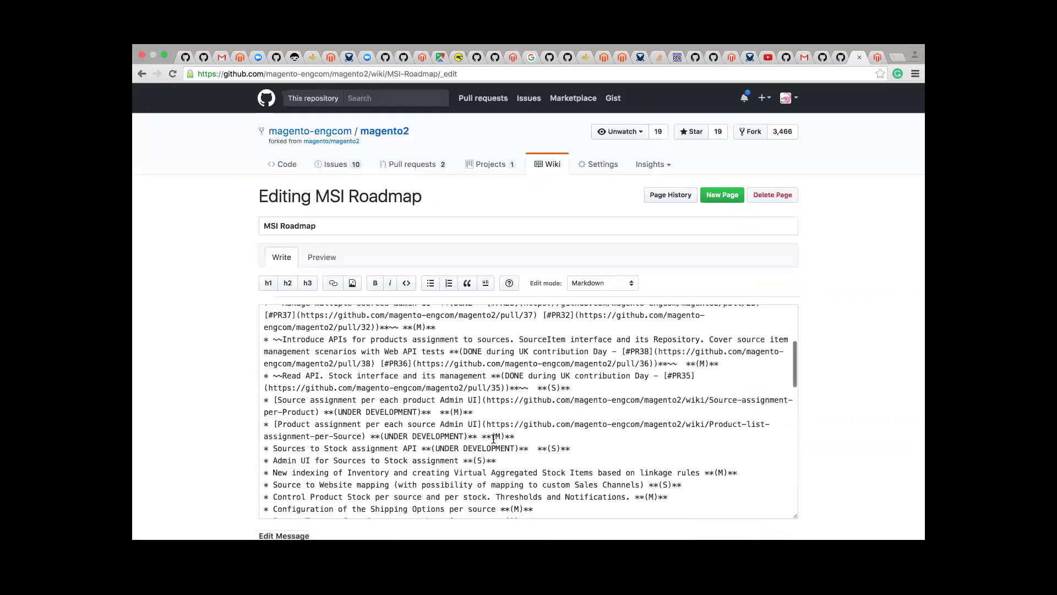
scroll(583, 360, up, 2)
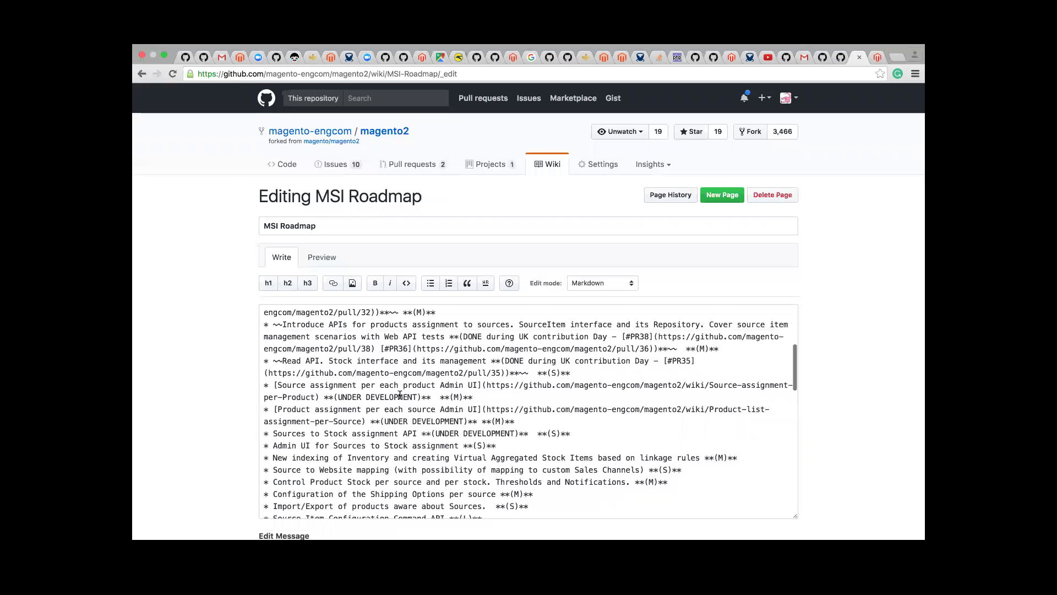
click(399, 396)
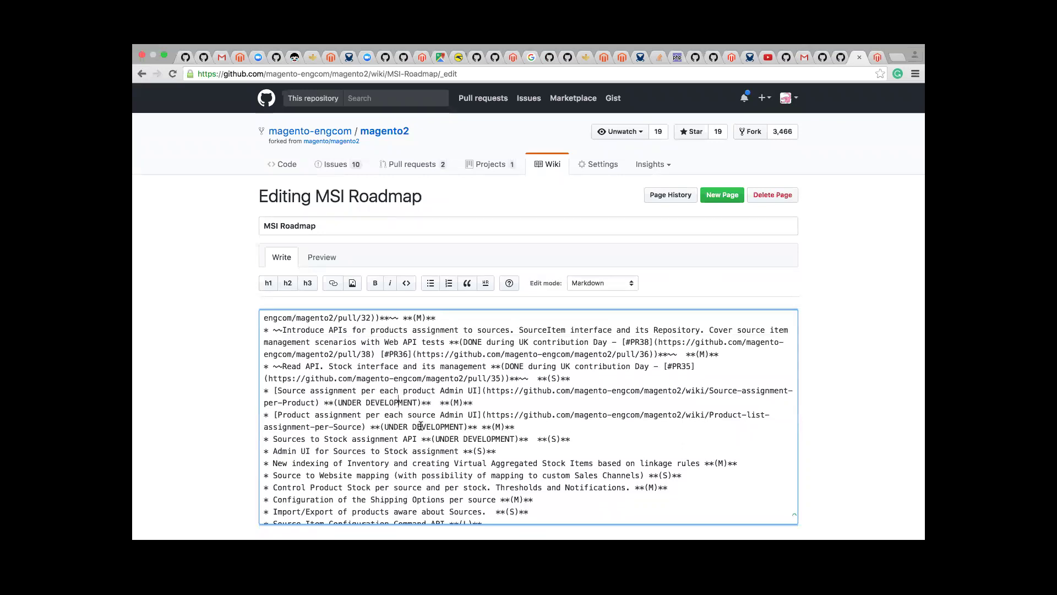
drag(418, 439, 529, 438)
key(super+c)
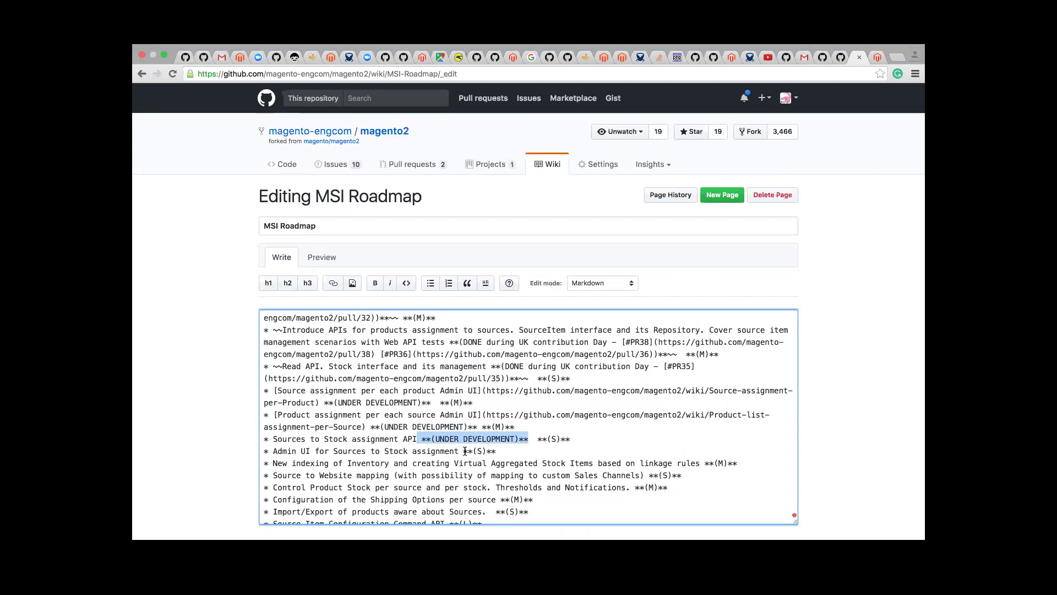
click(467, 451)
key(super+v)
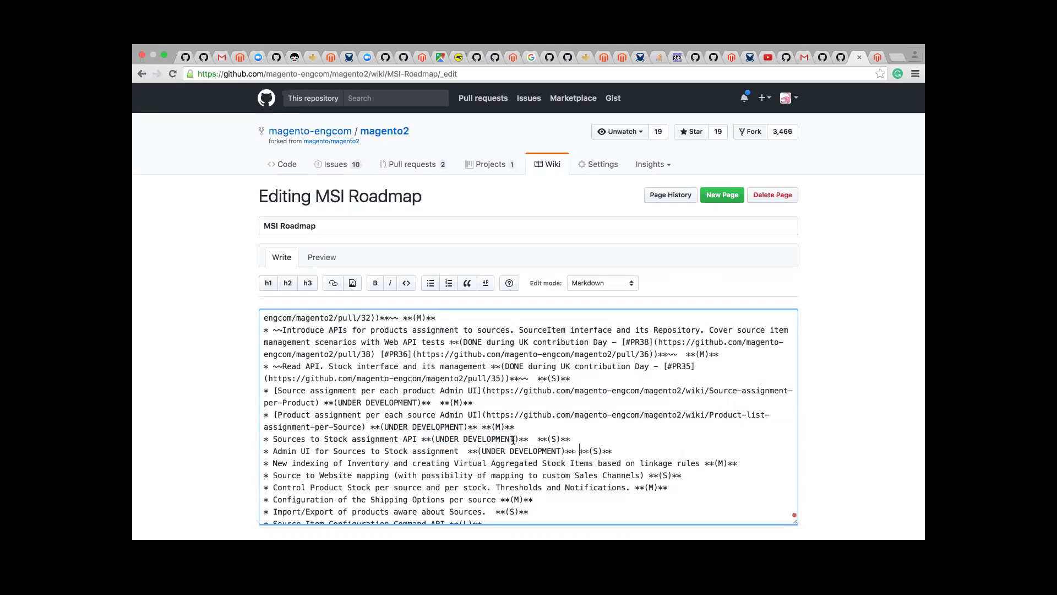
drag(385, 424, 463, 423)
text(DONE)
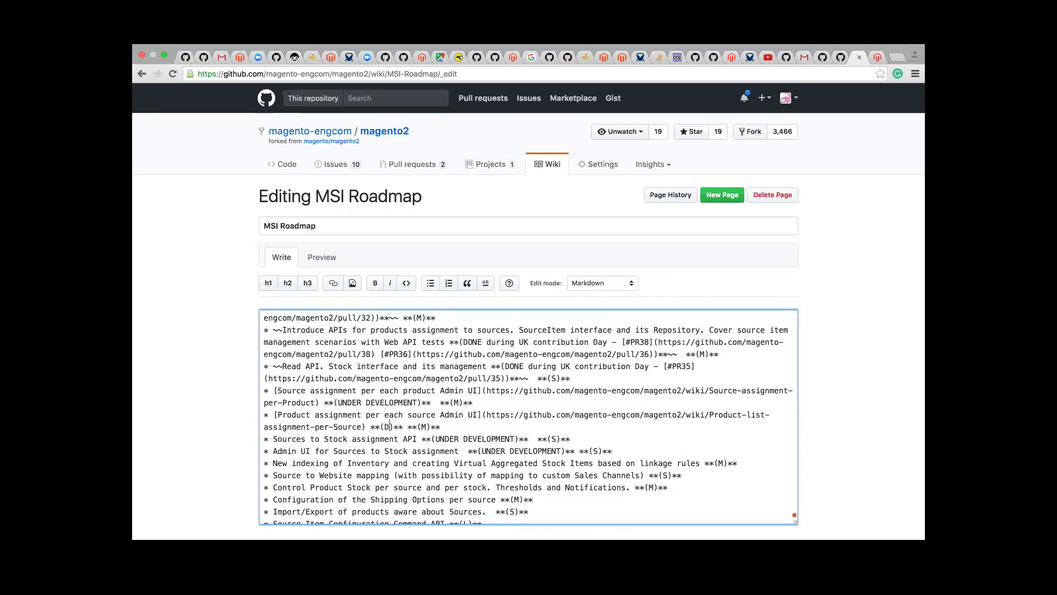